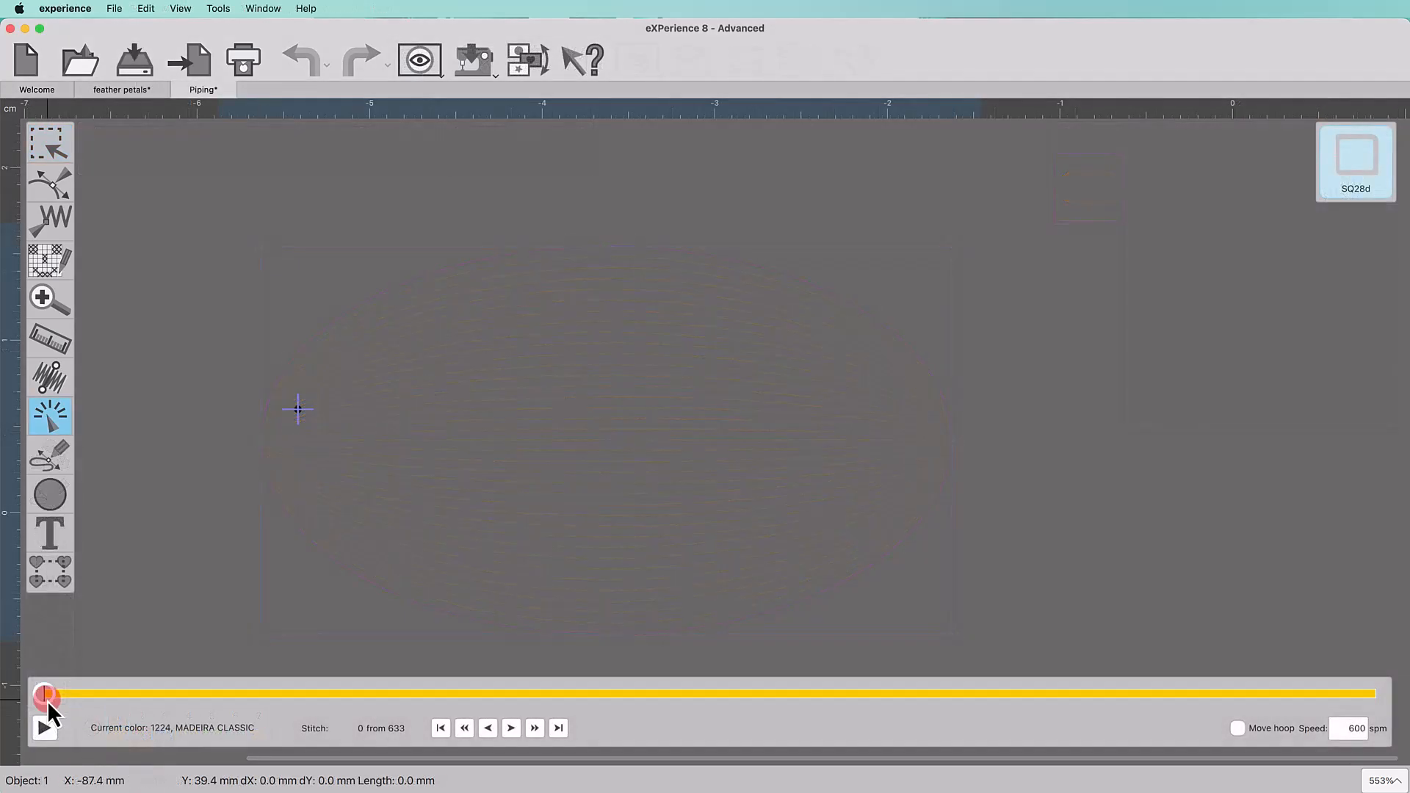
Run the stitch simulation of the yellow ellipse from its first stitch almost to the end
{"action": "mouse_move", "coordinate": [46, 694]}
{"action": "left_mouse_down"}
{"action": "mouse_move", "coordinate": [561, 689]}
{"action": "mouse_move", "coordinate": [1060, 648]}
{"action": "mouse_move", "coordinate": [1284, 673]}
{"action": "left_mouse_up"}
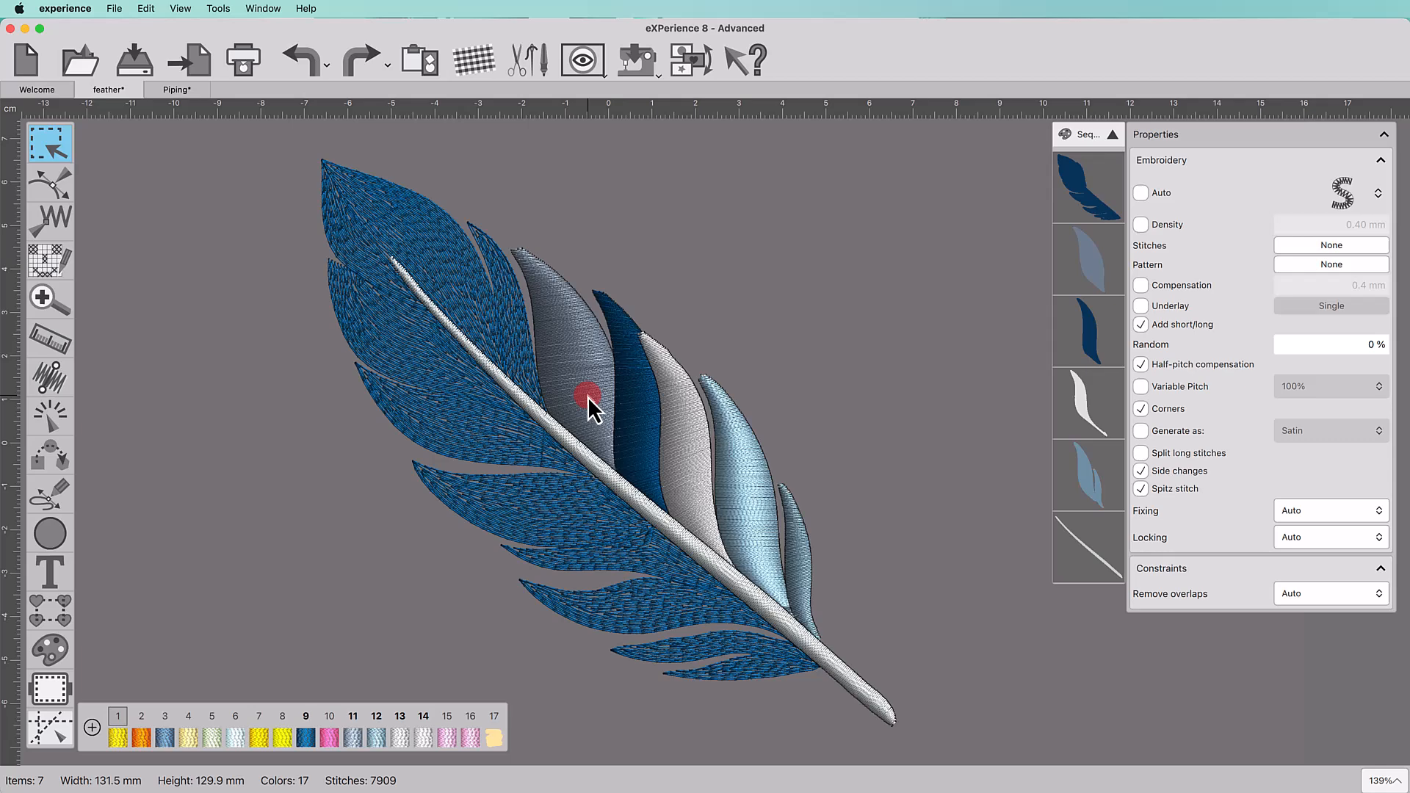
Change the grey-blue petal beside the large dark-blue feather section from Satin to the Piping fill
{"action": "left_click", "coordinate": [588, 396]}
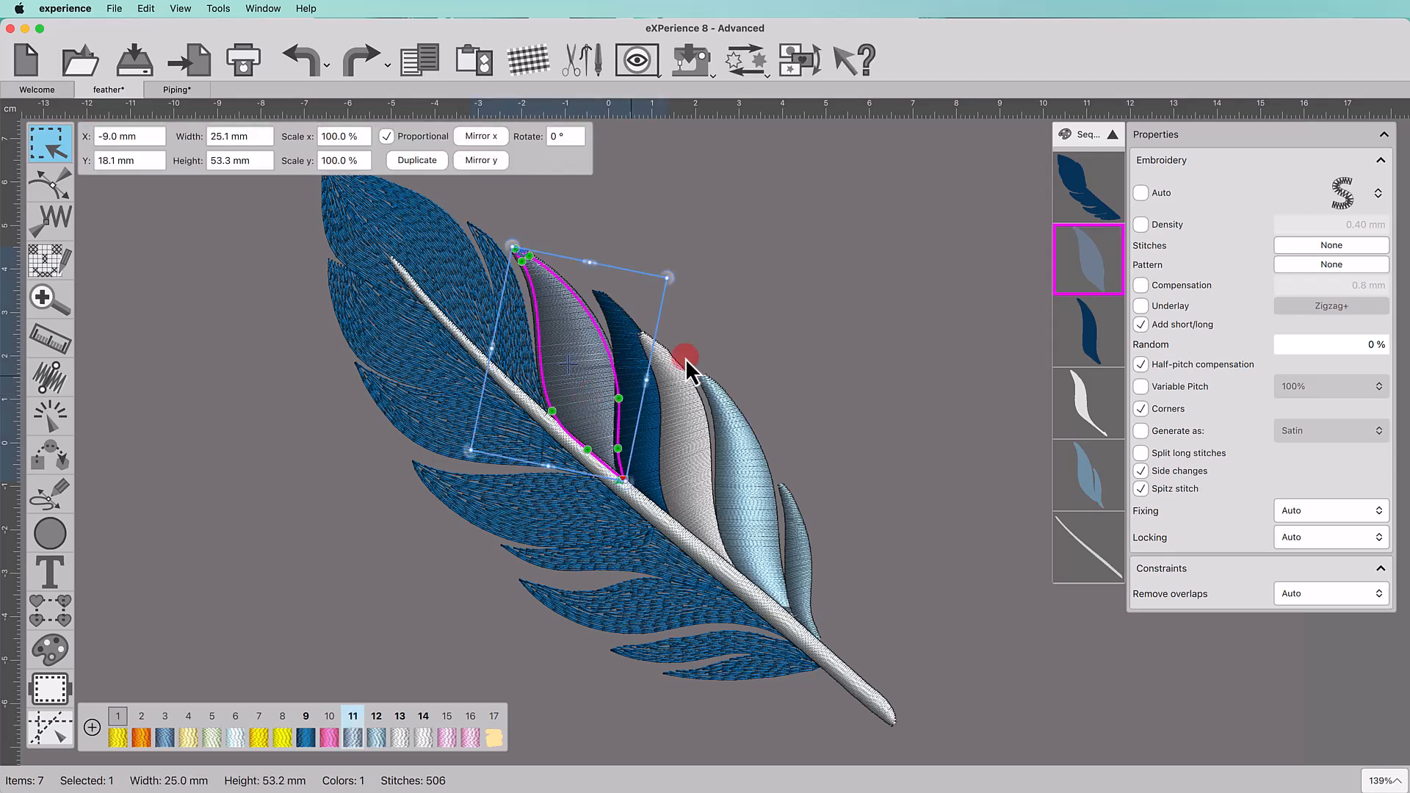
{"action": "left_click", "coordinate": [1354, 194]}
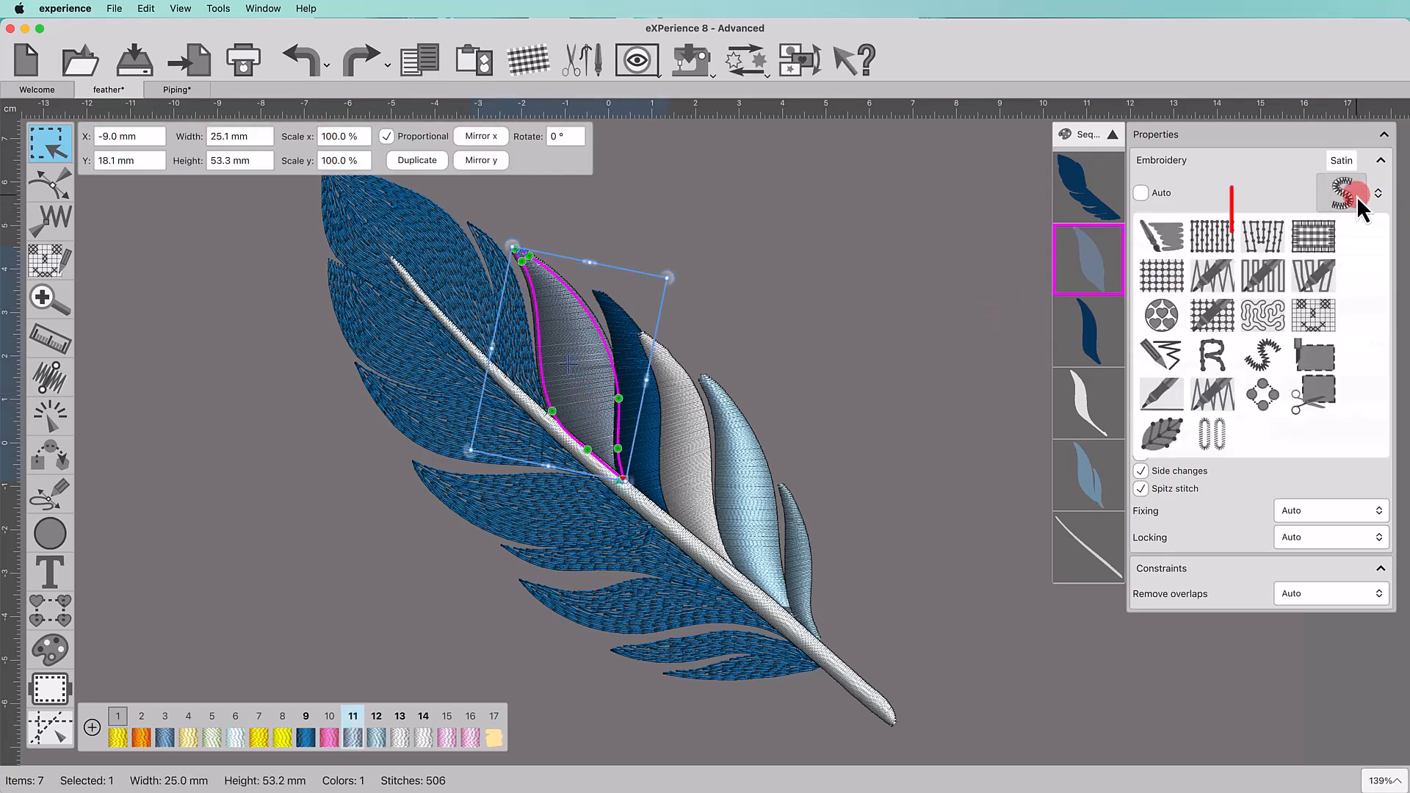
{"action": "left_click", "coordinate": [1275, 237]}
Change the four remaining Satin petals to the Piping fill together, leaving the feather's stem as it is
{"action": "left_click", "coordinate": [653, 426]}
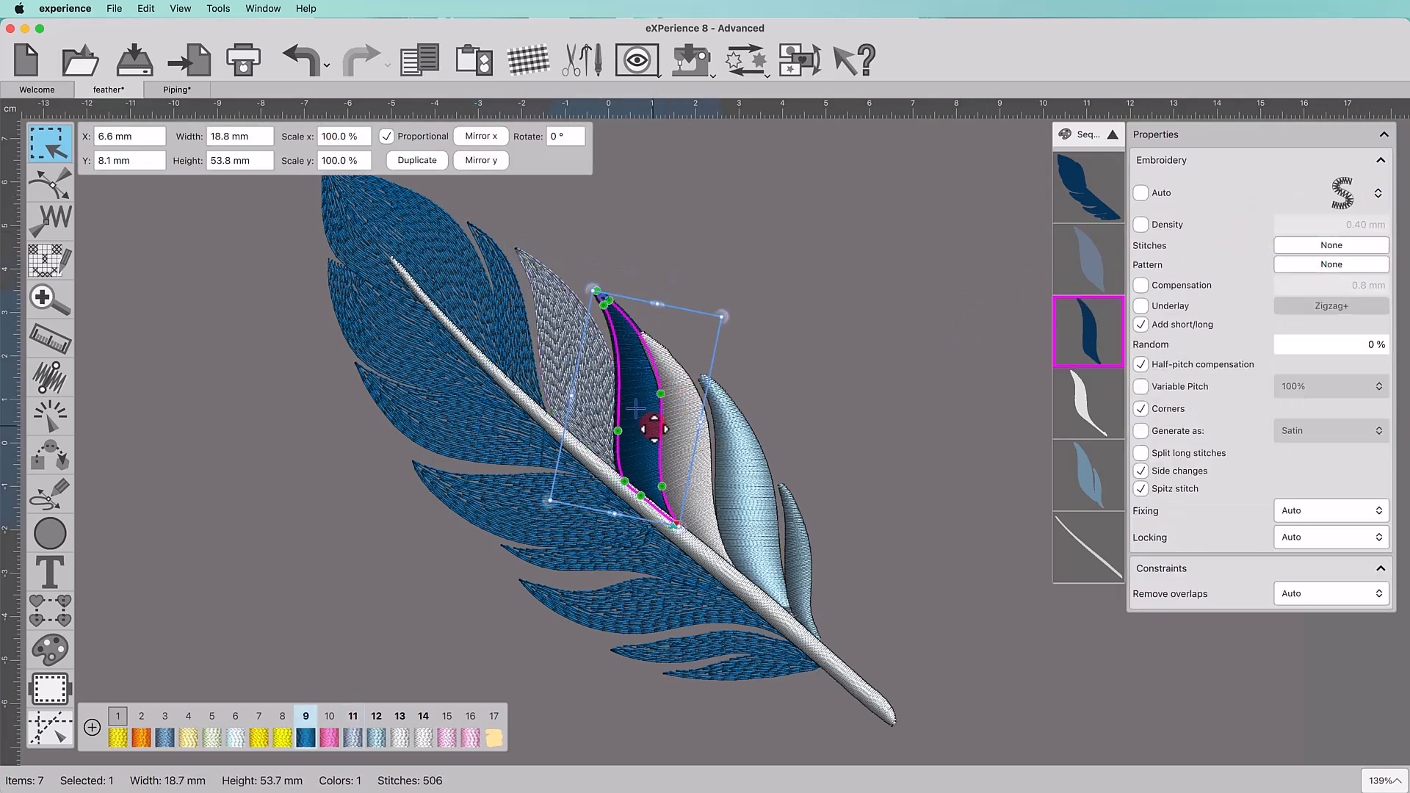
{"action": "left_click", "coordinate": [699, 486], "text": "shift"}
{"action": "left_click", "coordinate": [749, 510], "text": "shift"}
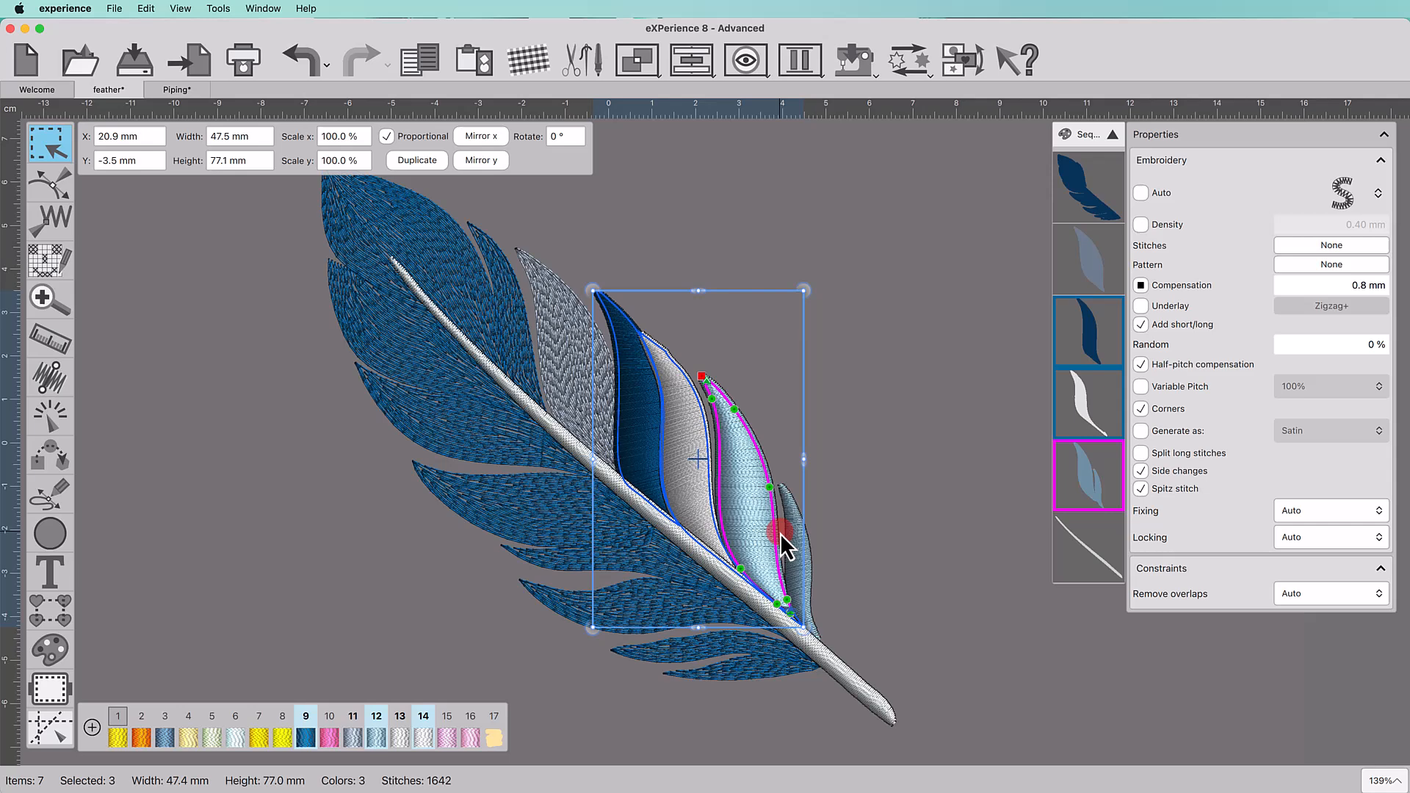
{"action": "left_click", "coordinate": [804, 574], "text": "shift"}
{"action": "left_click", "coordinate": [1350, 200]}
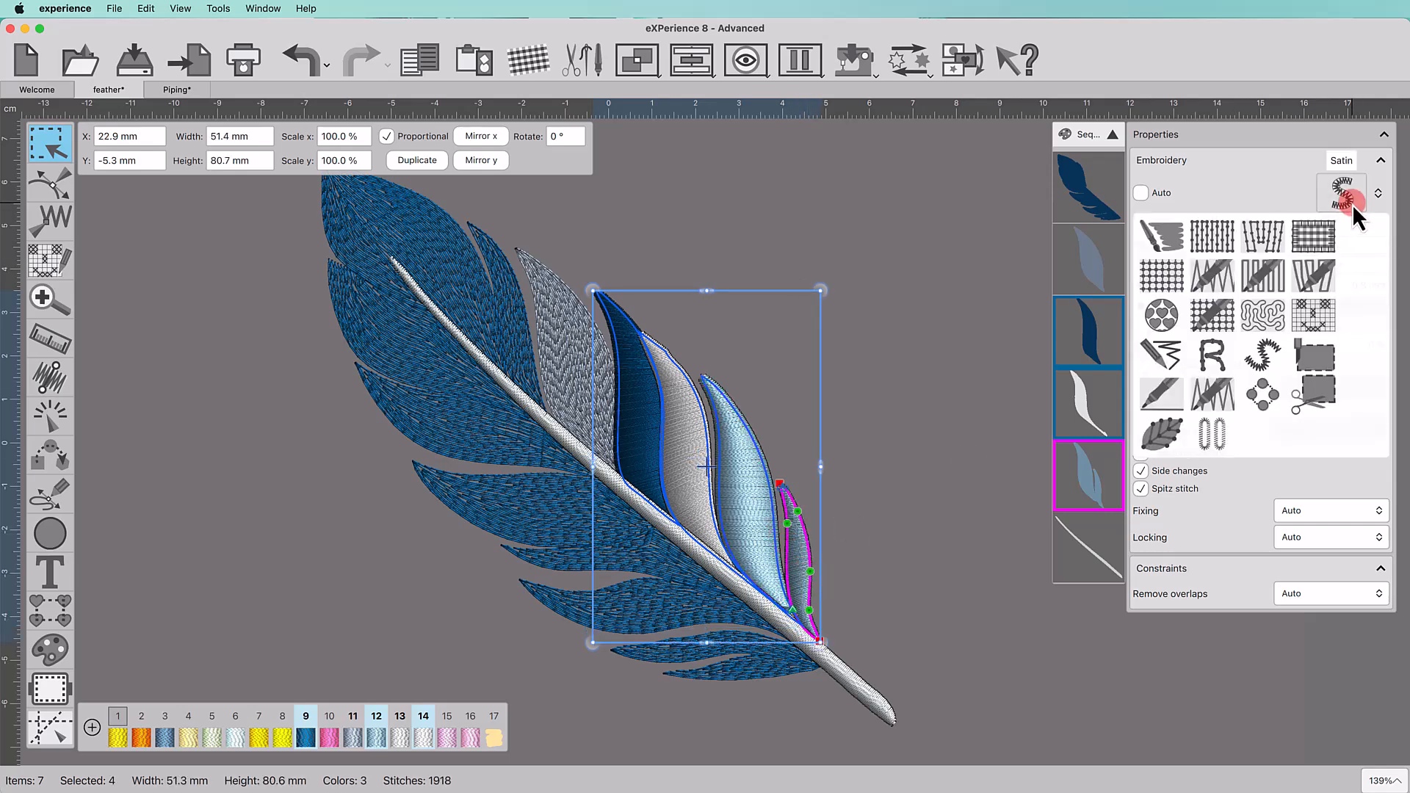
{"action": "left_click", "coordinate": [1271, 235]}
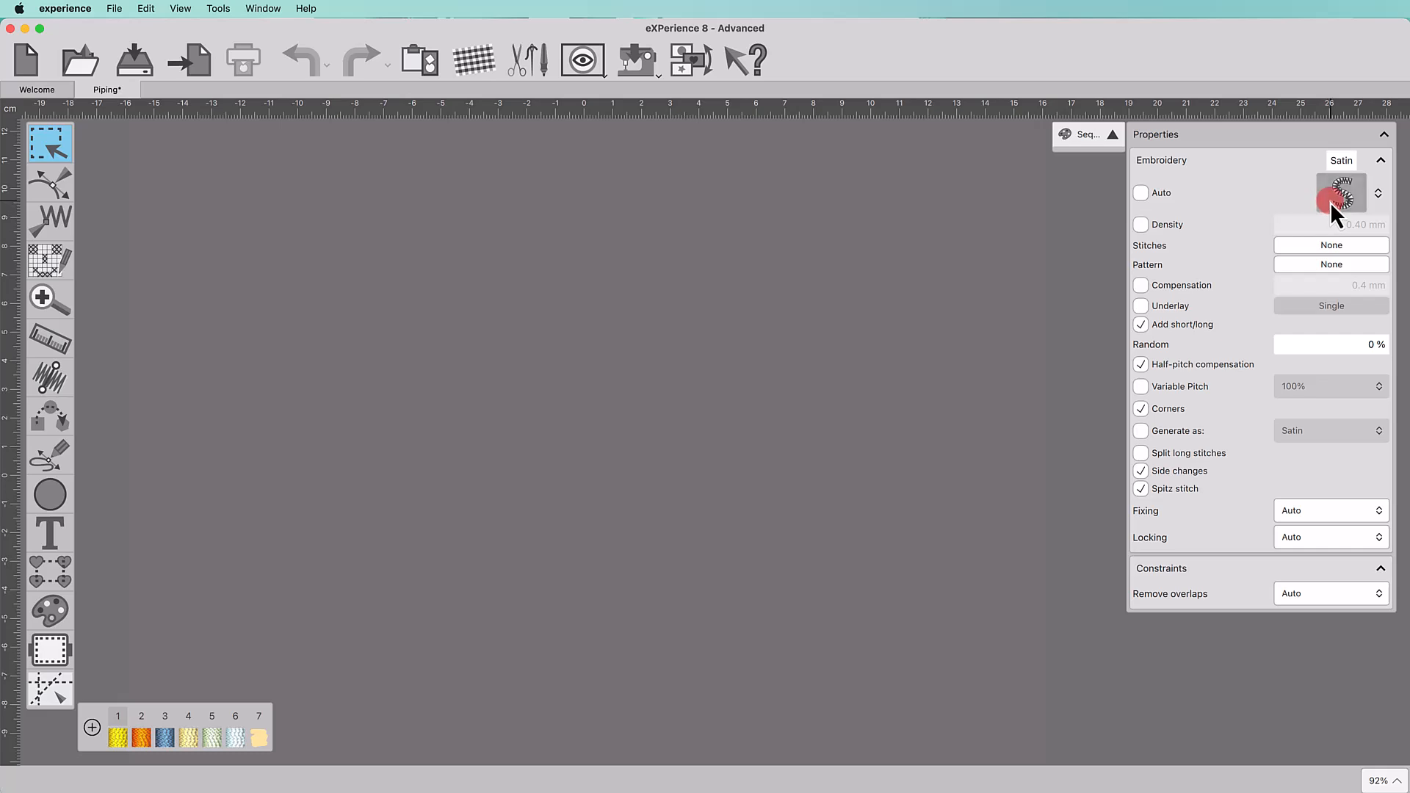
Choose the Piping fill and draw a horizontal ellipse about 175 mm wide and 78 mm high
{"action": "left_click", "coordinate": [1329, 202]}
{"action": "left_click", "coordinate": [1266, 243]}
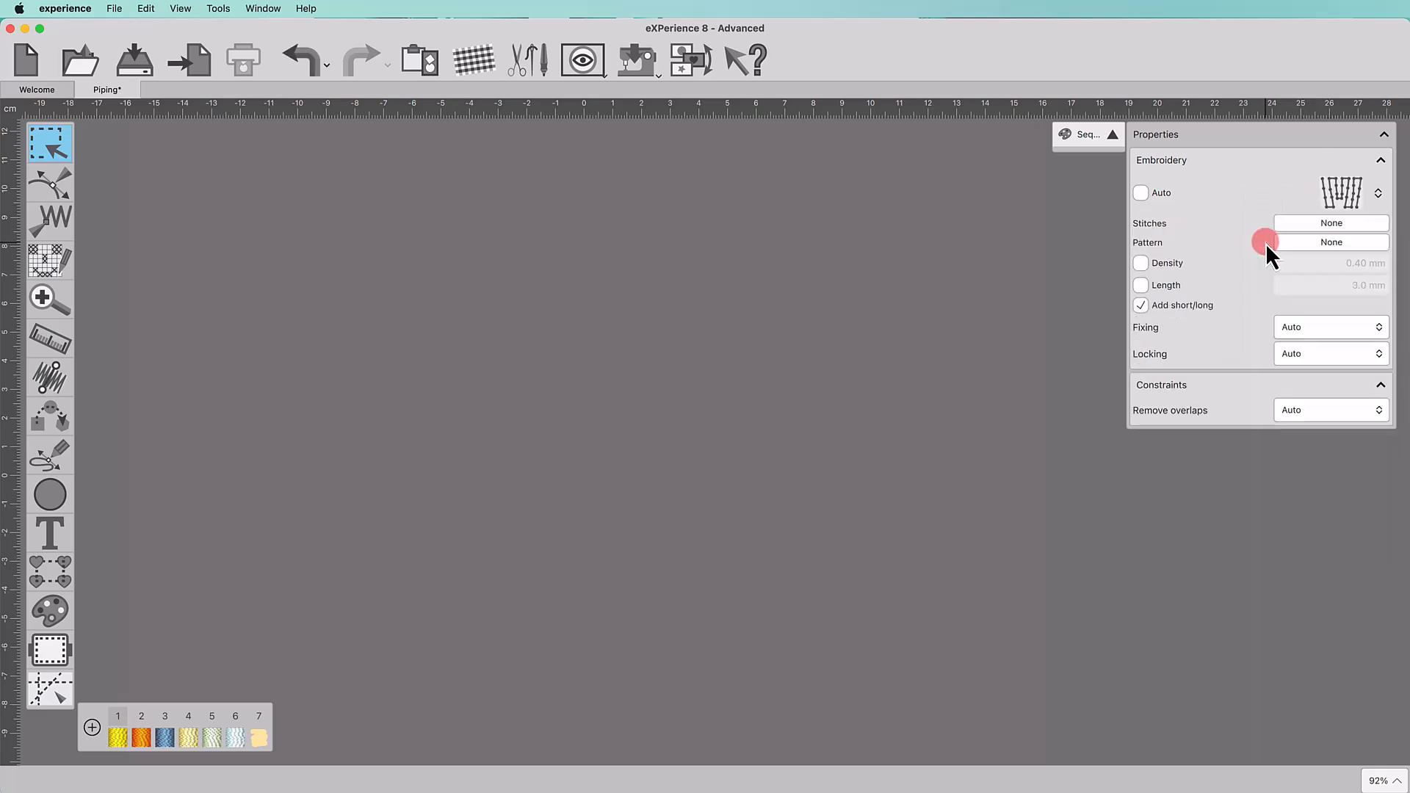
{"action": "left_click", "coordinate": [50, 494]}
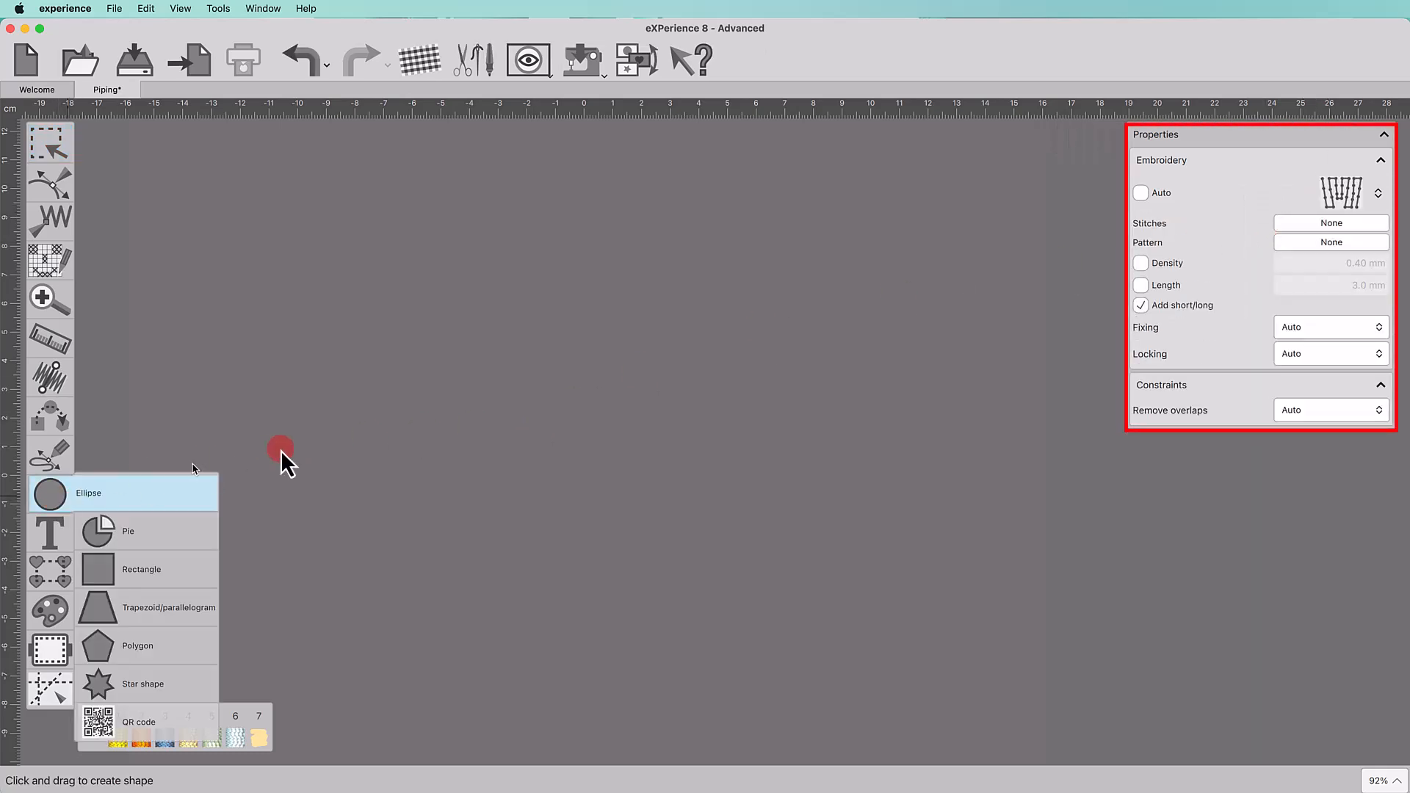
{"action": "left_click_drag", "start_coordinate": [326, 381], "coordinate": [830, 605]}
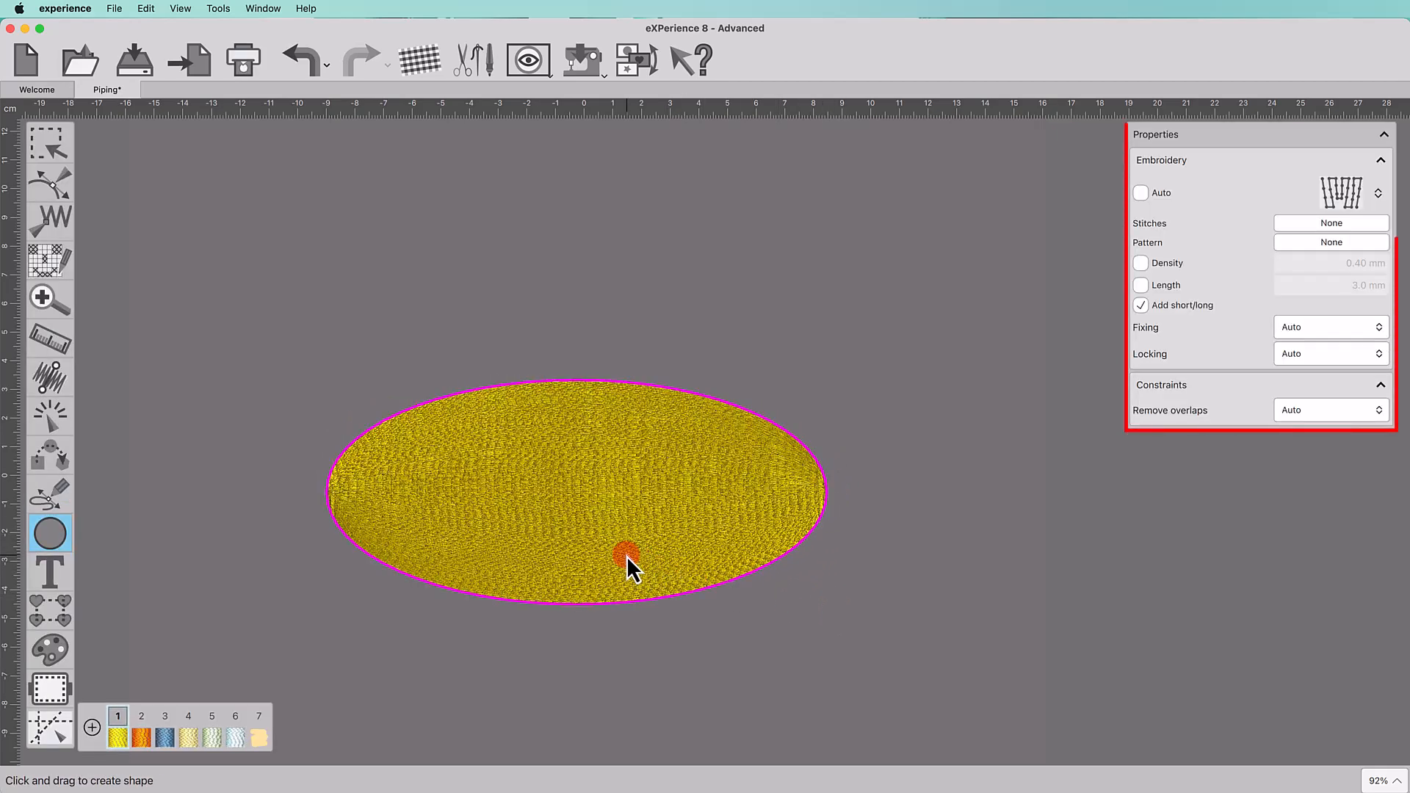
{"action": "scroll", "coordinate": [627, 557], "scroll_direction": "up", "scroll_amount": 5}
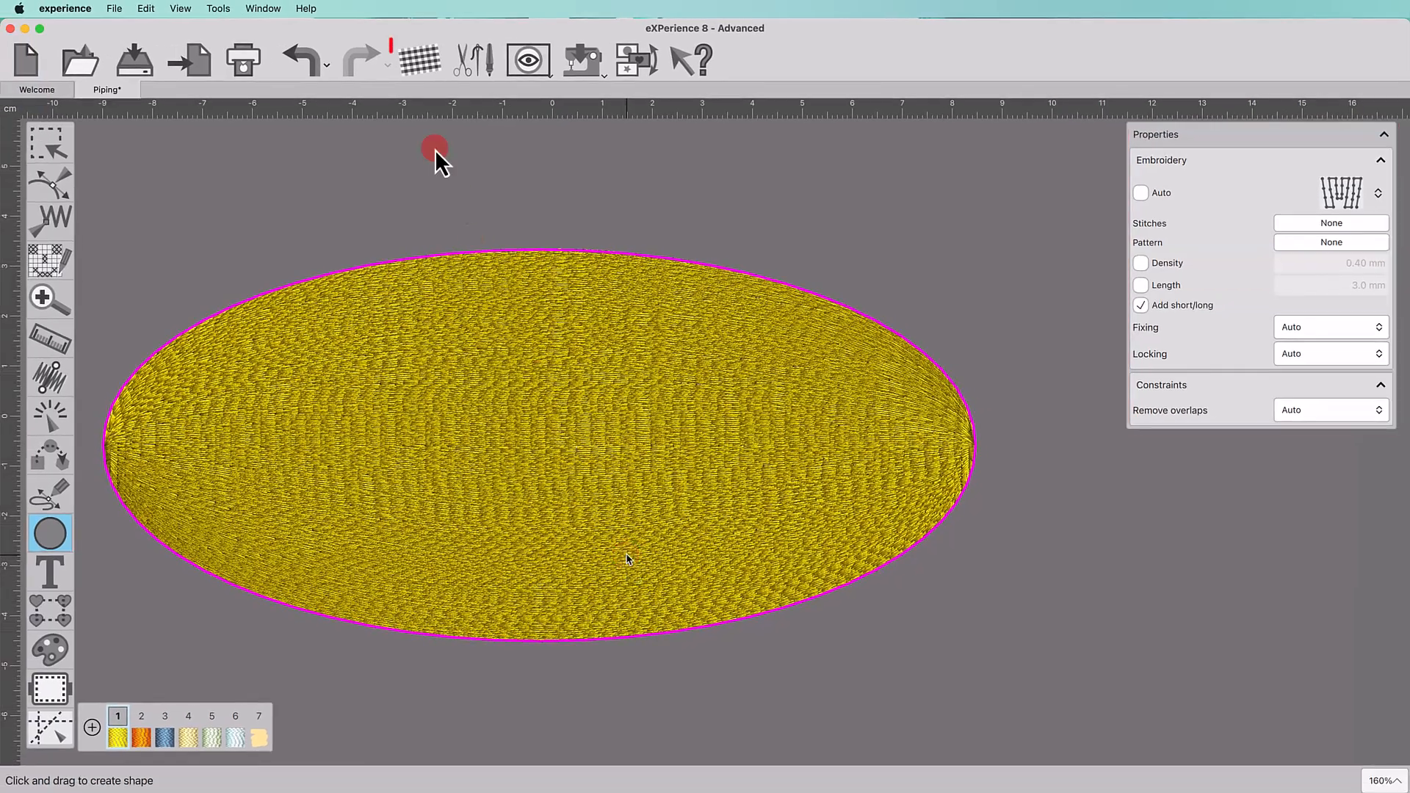
Apply a fabric from the Ultra Light embroidery category to the design
{"action": "left_click", "coordinate": [430, 63]}
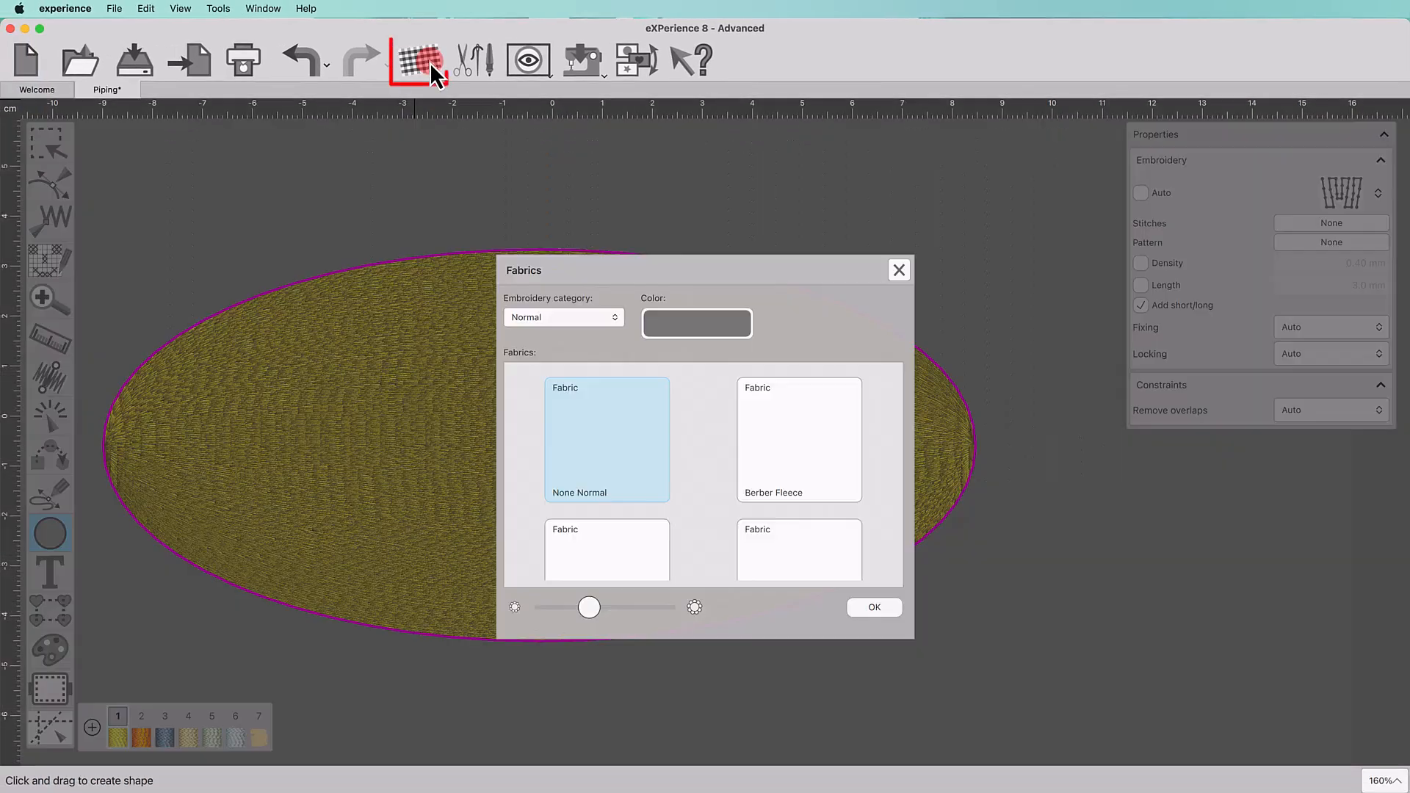
{"action": "left_click", "coordinate": [549, 318]}
{"action": "left_click", "coordinate": [549, 364]}
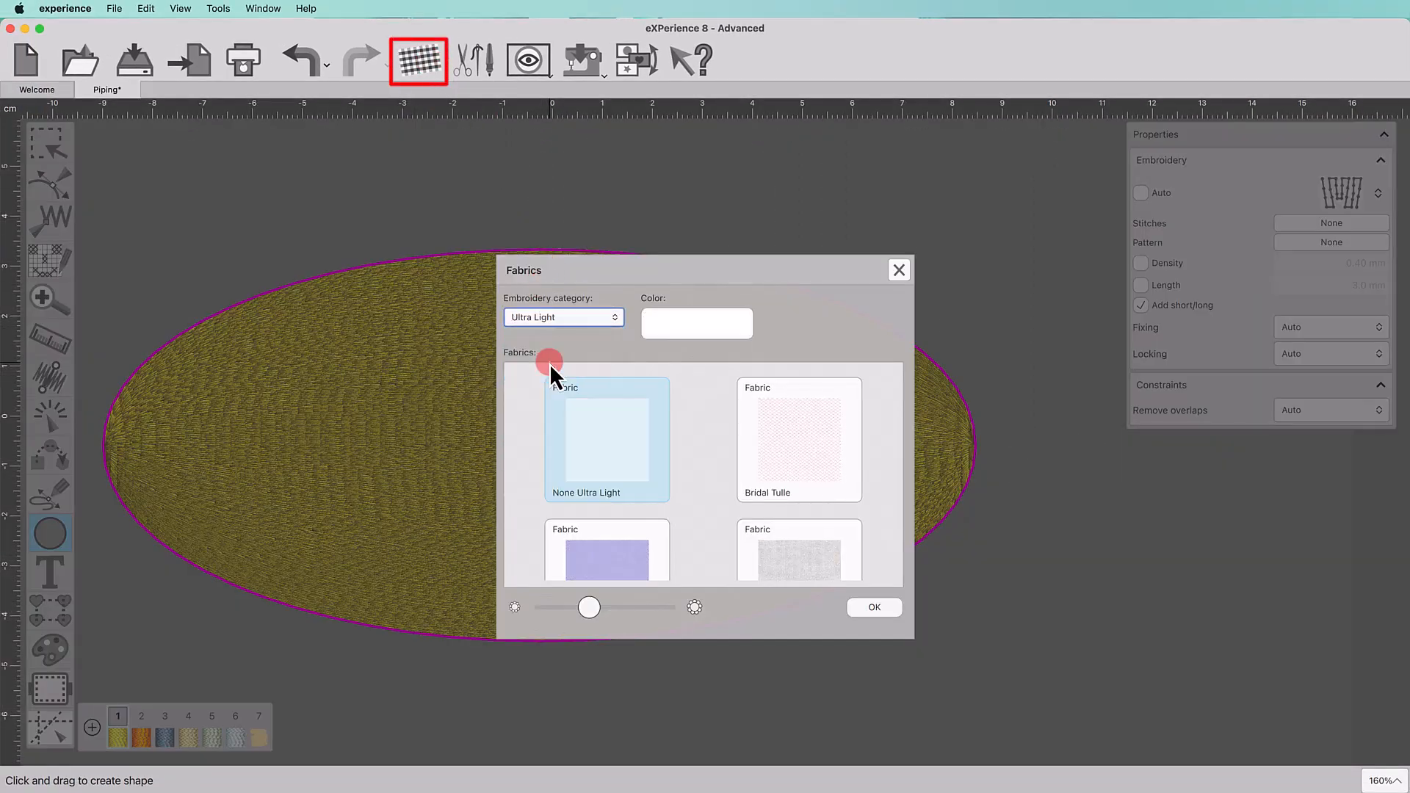
{"action": "left_click", "coordinate": [791, 562]}
{"action": "left_click", "coordinate": [877, 609]}
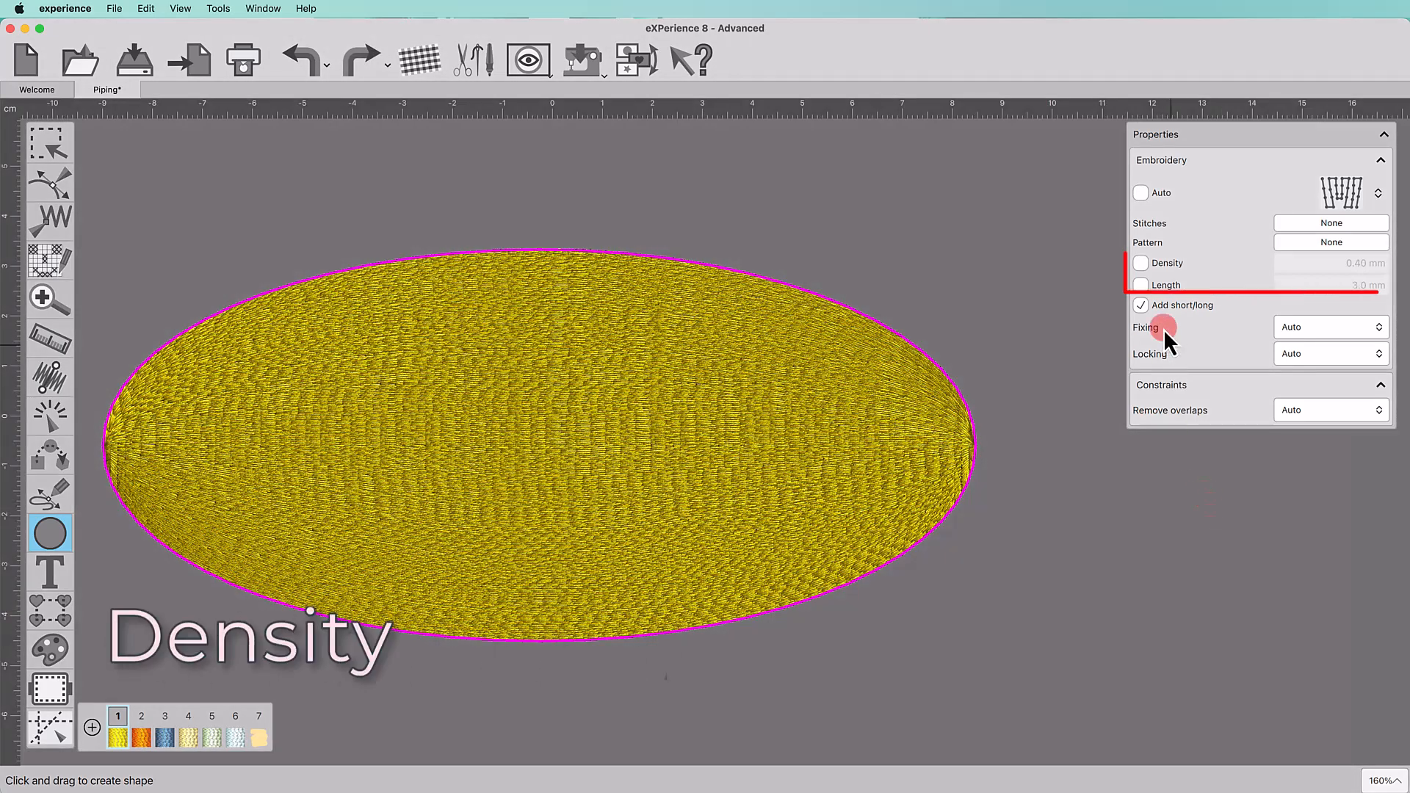
Enable custom density for the wide ellipse's Piping fill and set it to 2 mm
{"action": "left_click", "coordinate": [1141, 263]}
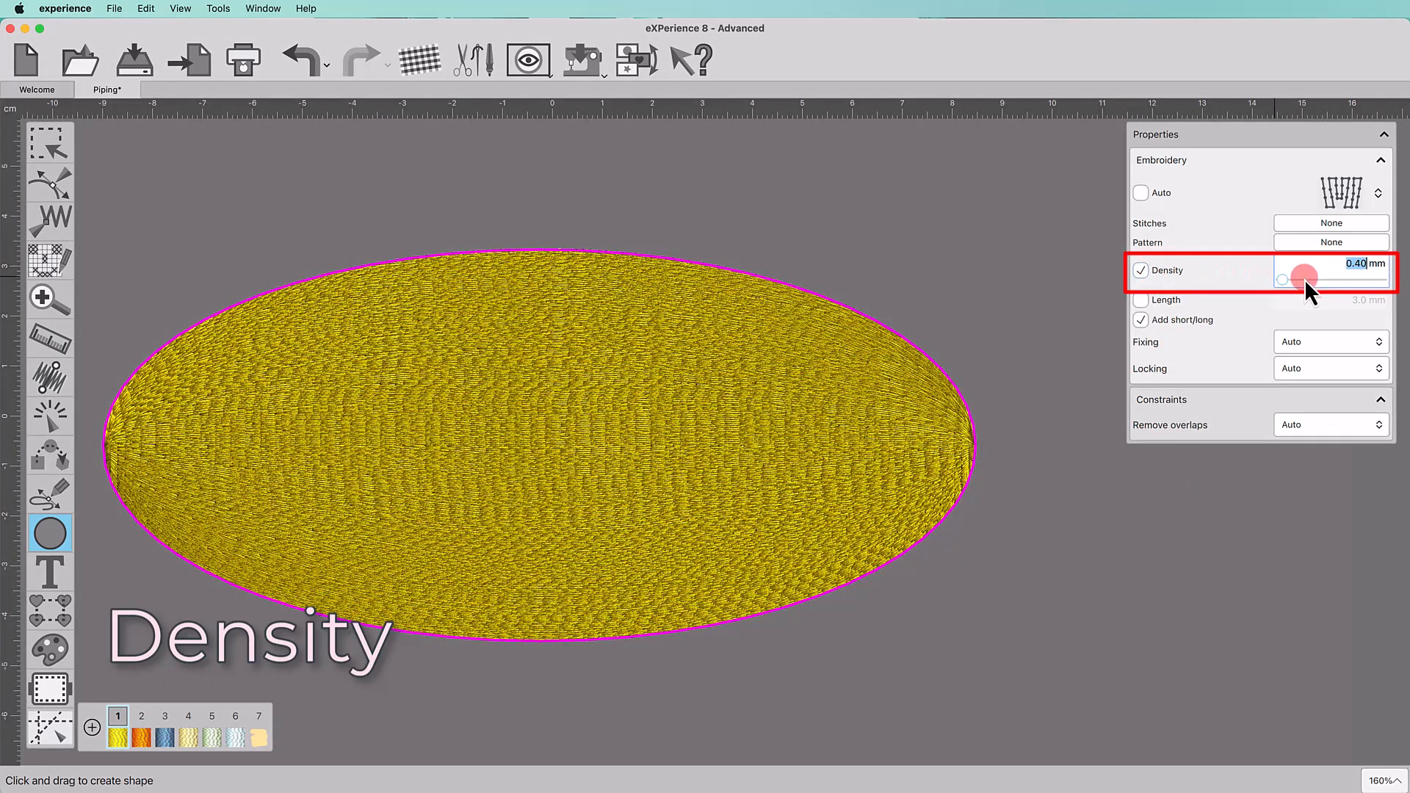
{"action": "type", "text": "2"}
{"action": "key", "text": "Return"}
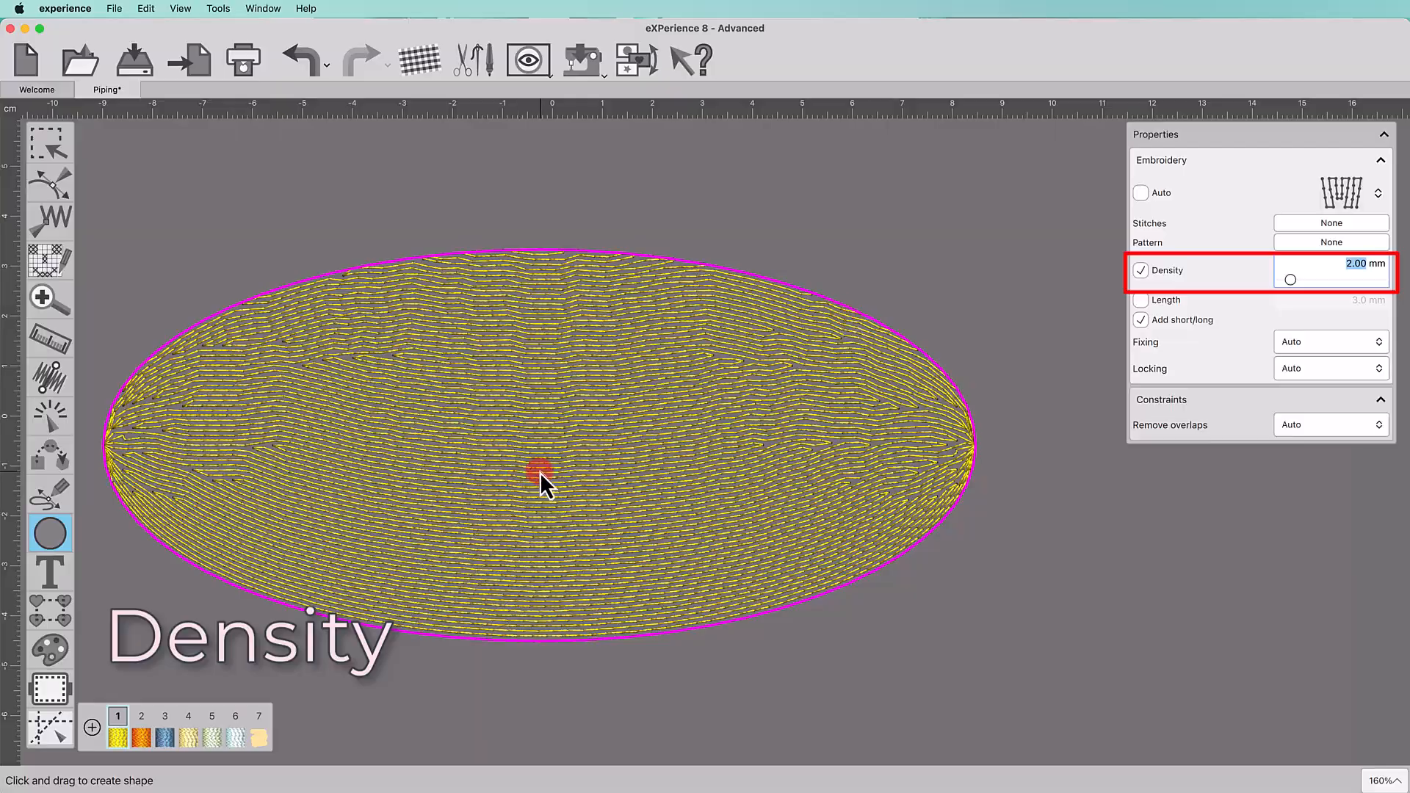
{"action": "scroll", "coordinate": [542, 473], "scroll_direction": "up", "scroll_amount": 5}
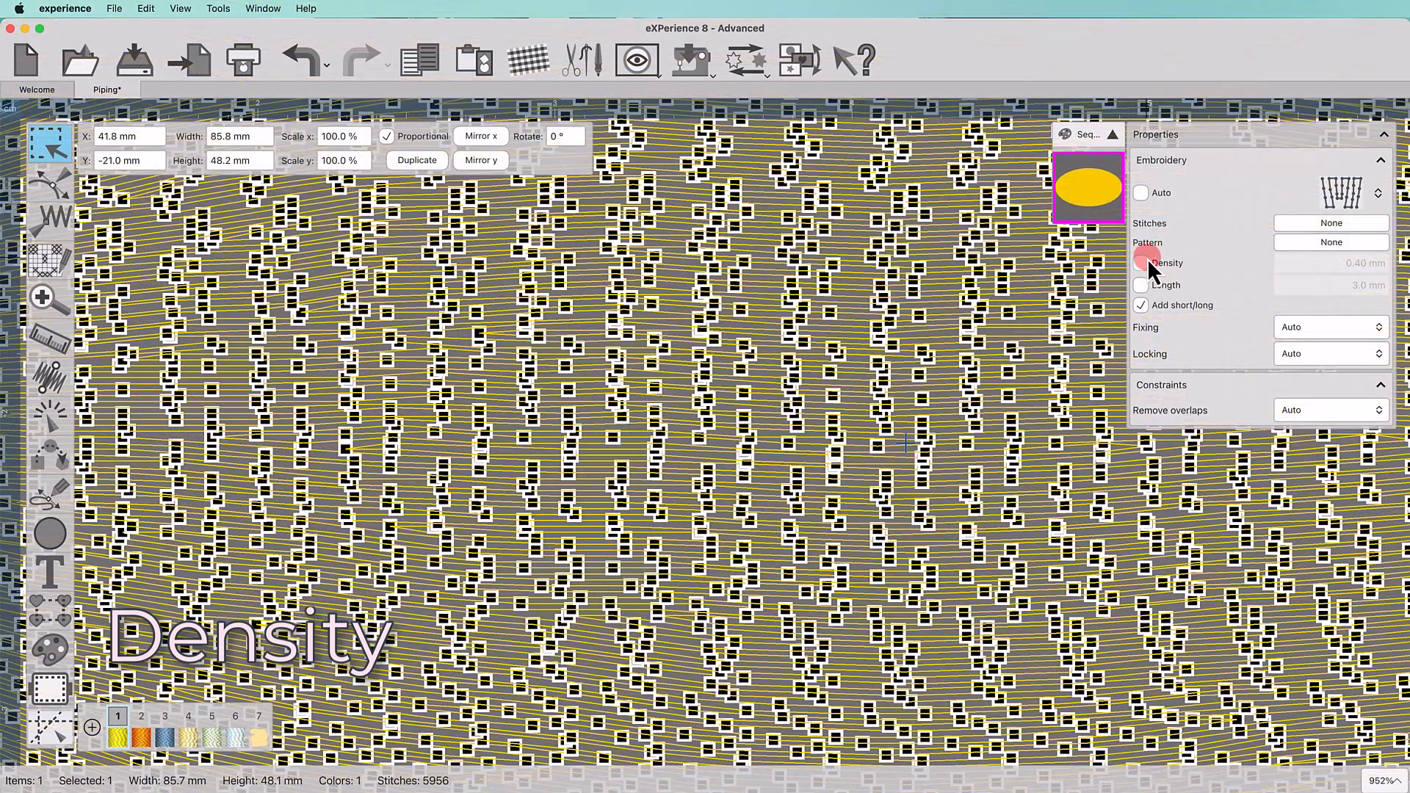
Enable custom density for the selected smaller ellipse and set it to 0.2 mm
{"action": "left_click", "coordinate": [1142, 262]}
{"action": "left_click", "coordinate": [1143, 263]}
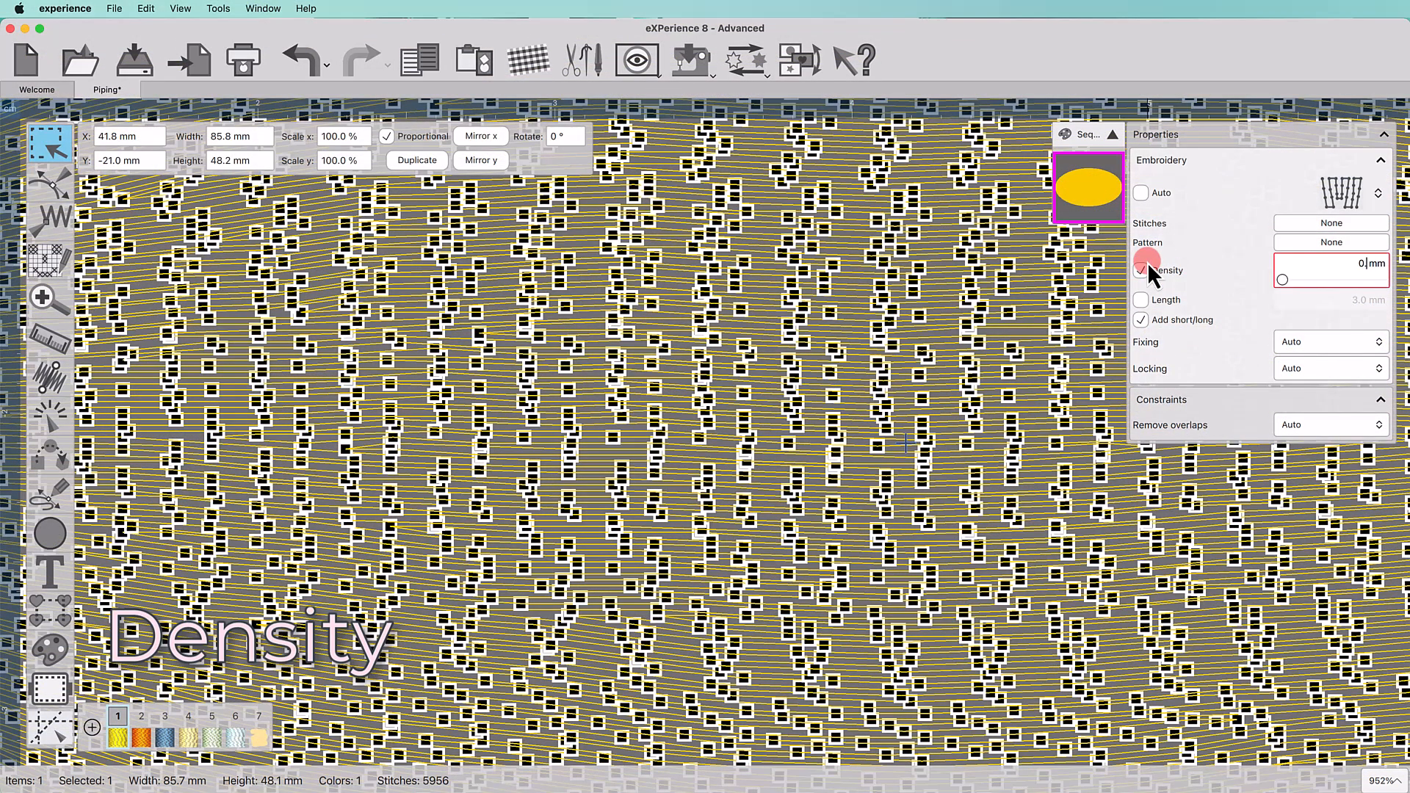
{"action": "type", "text": "0.2"}
{"action": "key", "text": "Return"}
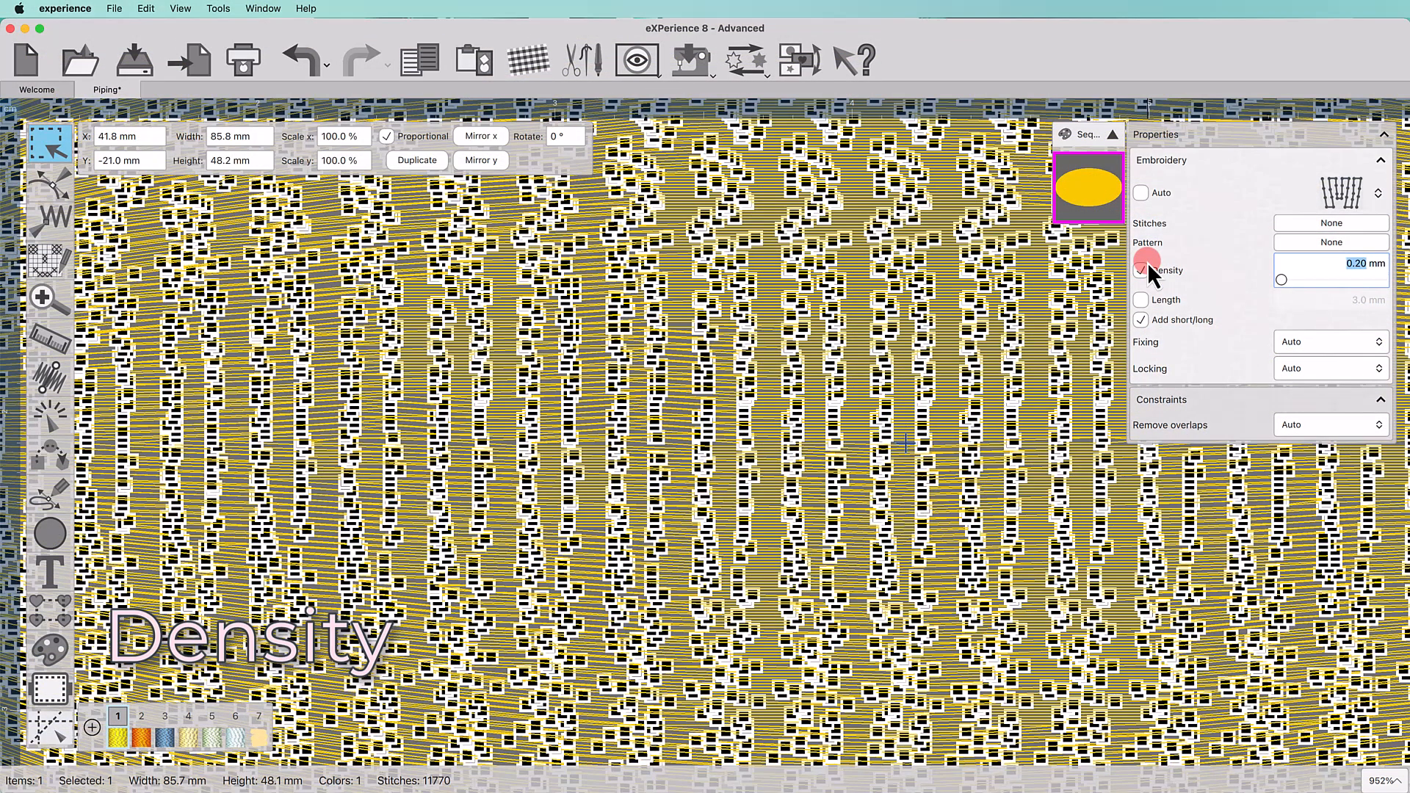
Set the smaller ellipse's stitch density to 2 mm
{"action": "type", "text": "2"}
{"action": "key", "text": "Return"}
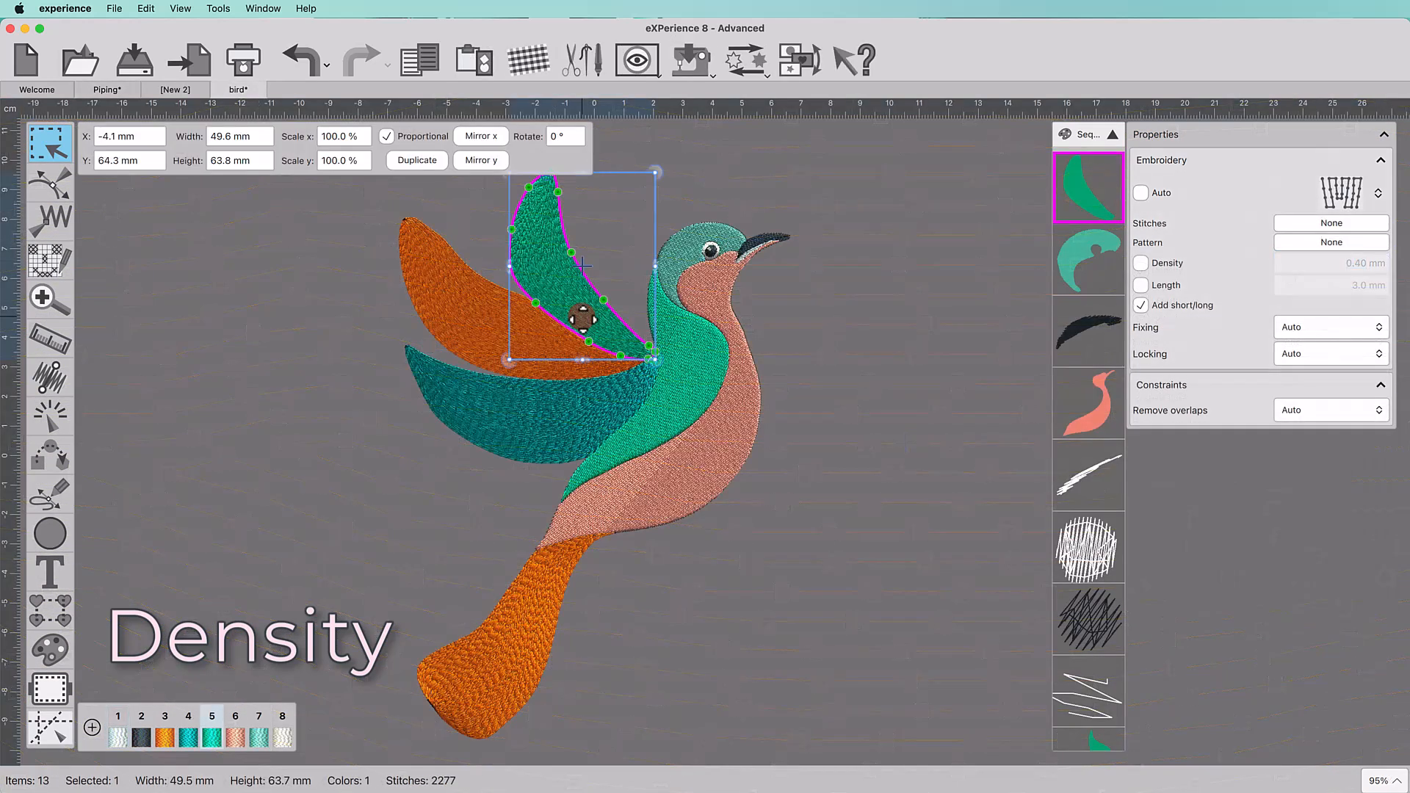
Enable custom density for the bird's three Piping-filled wing feathers together, and for its orange tail
{"action": "left_click", "coordinate": [485, 342]}
{"action": "left_click", "coordinate": [536, 433], "text": "shift"}
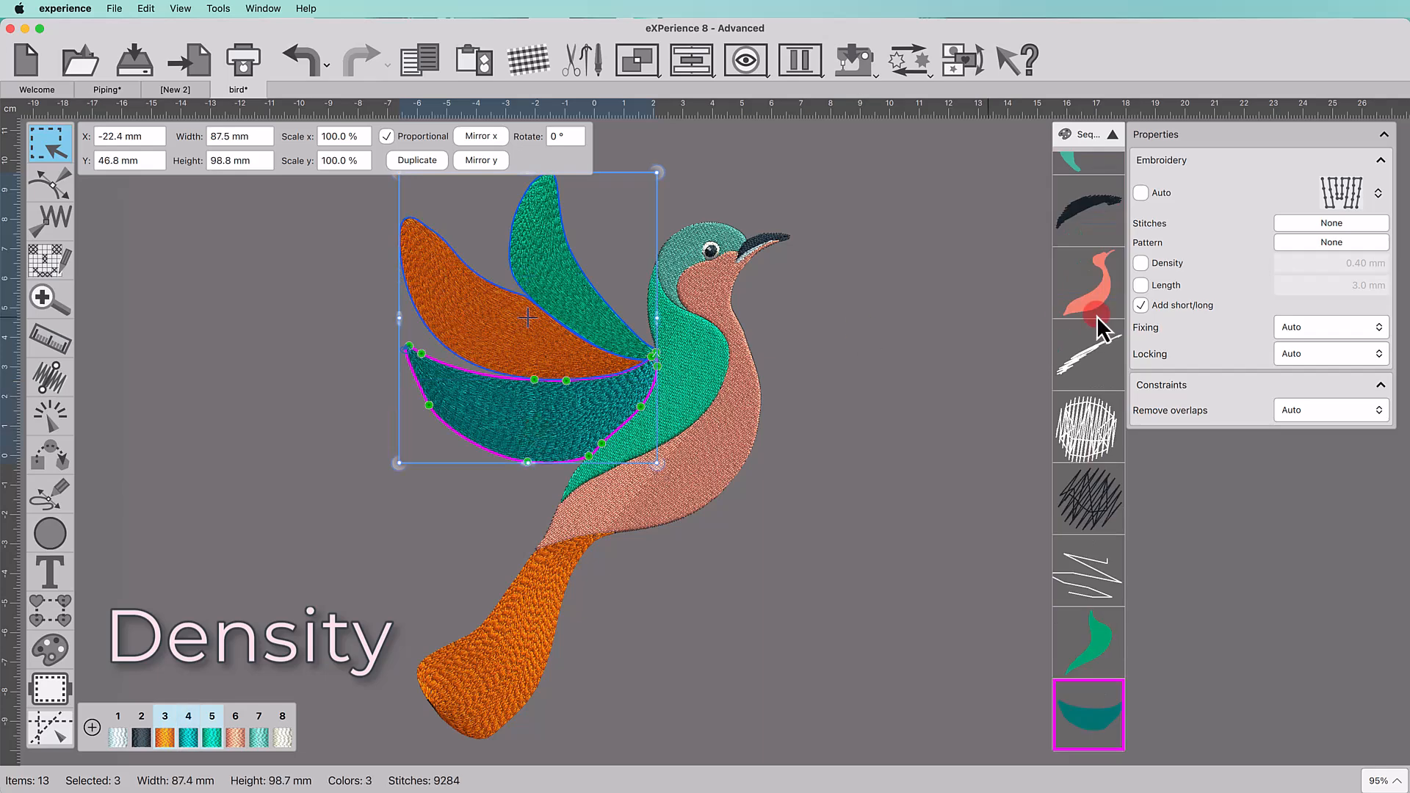
{"action": "left_click", "coordinate": [1139, 265]}
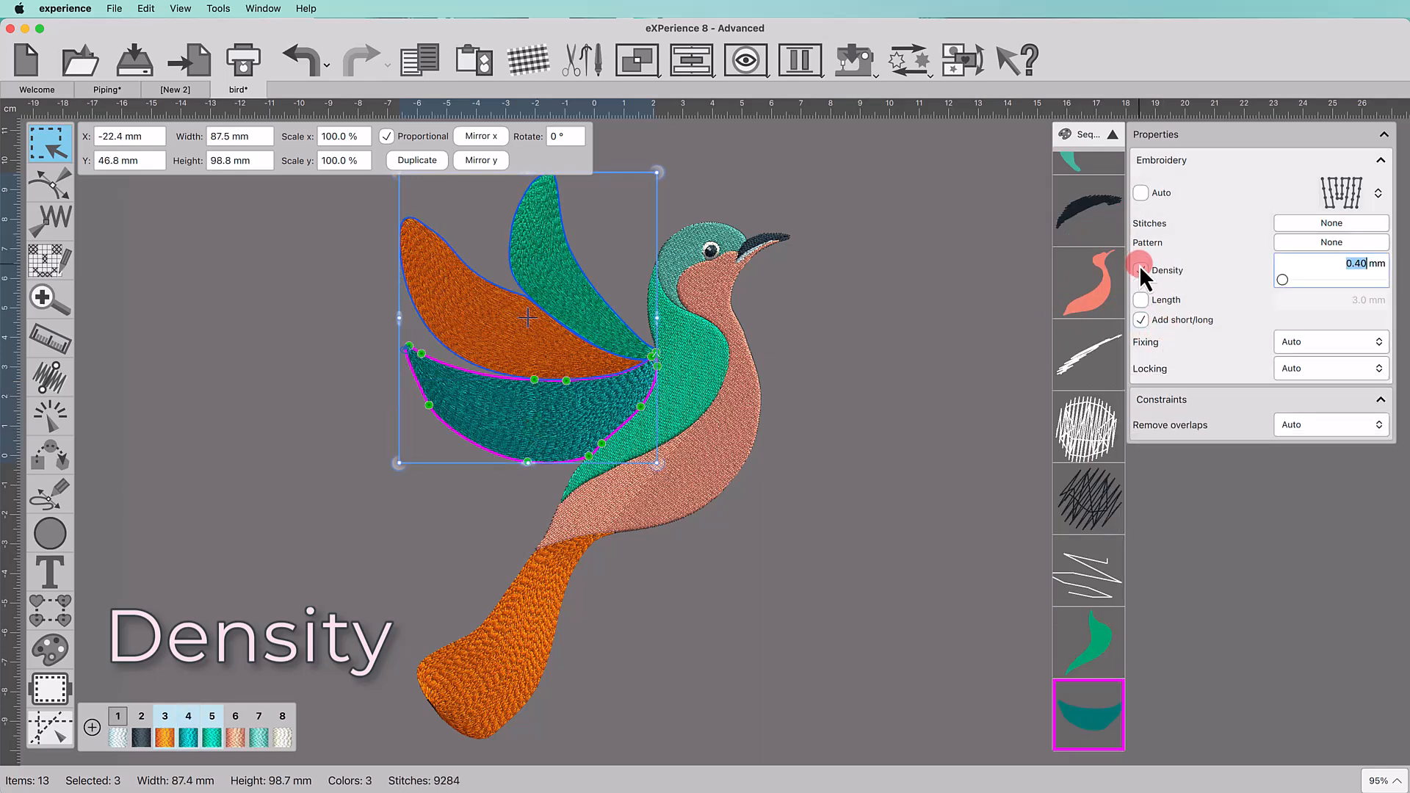
{"action": "left_click", "coordinate": [559, 582]}
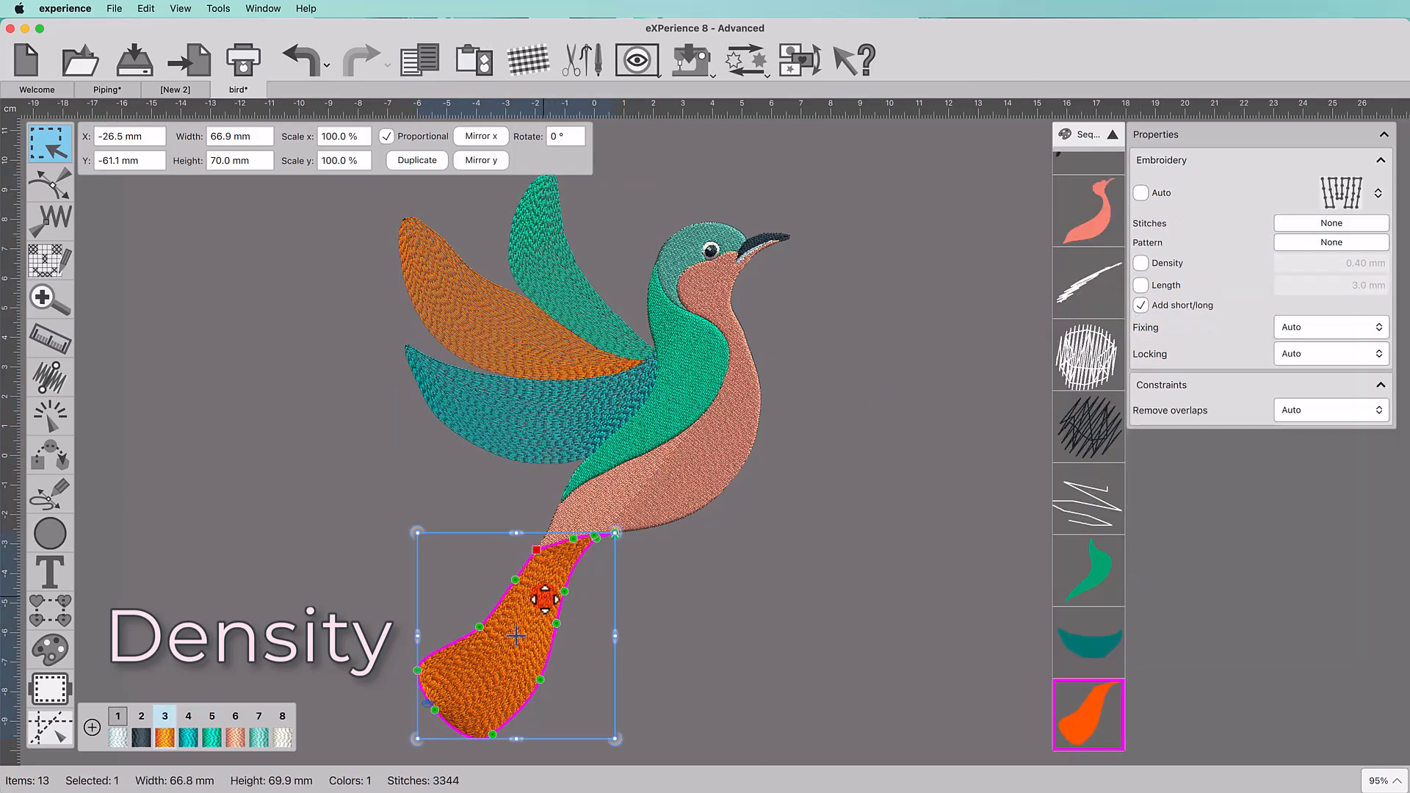
{"action": "left_click", "coordinate": [1141, 263]}
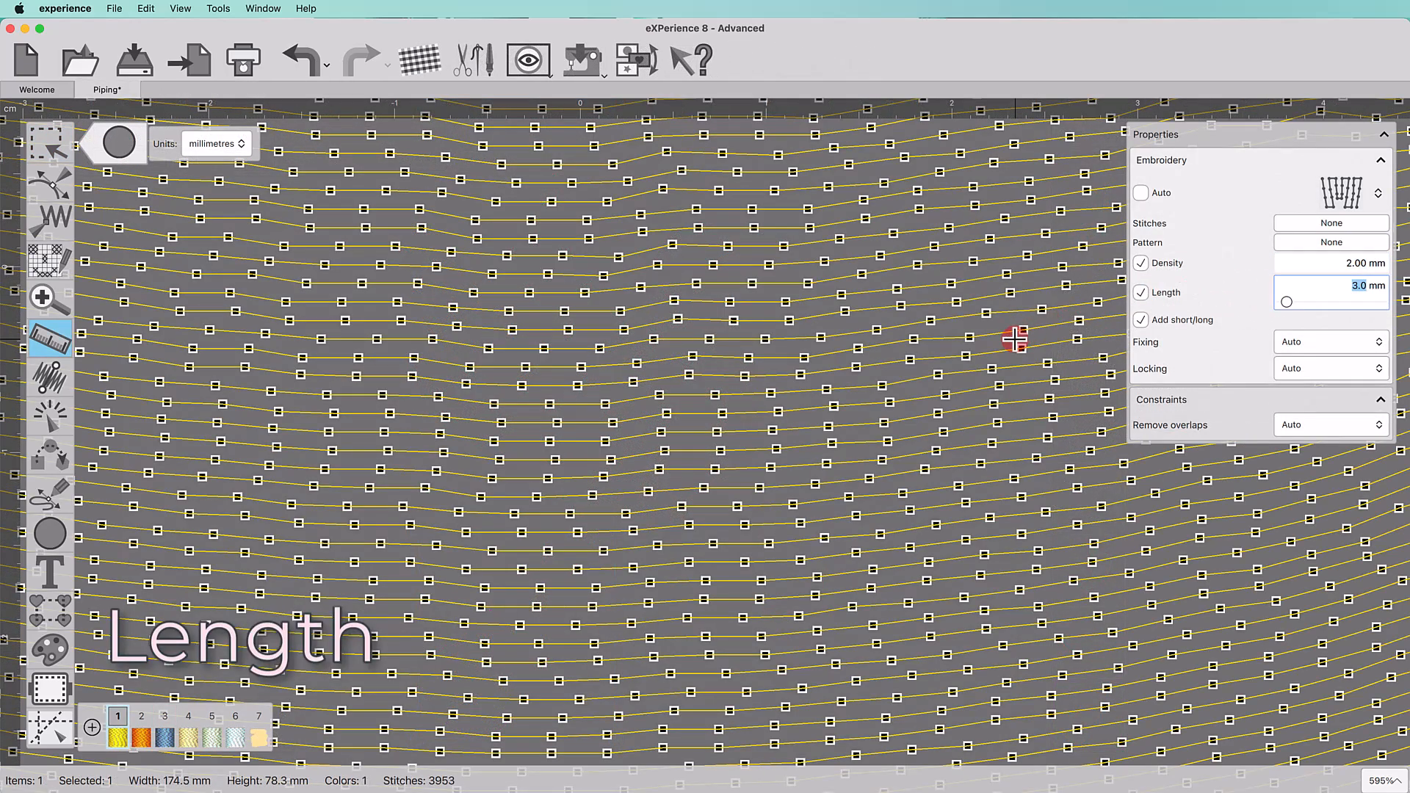
Set the wide ellipse's stitch length to 6 mm and measure one of its stitches
{"action": "type", "text": "6"}
{"action": "key", "text": "Return"}
{"action": "left_click_drag", "start_coordinate": [528, 367], "coordinate": [635, 358]}
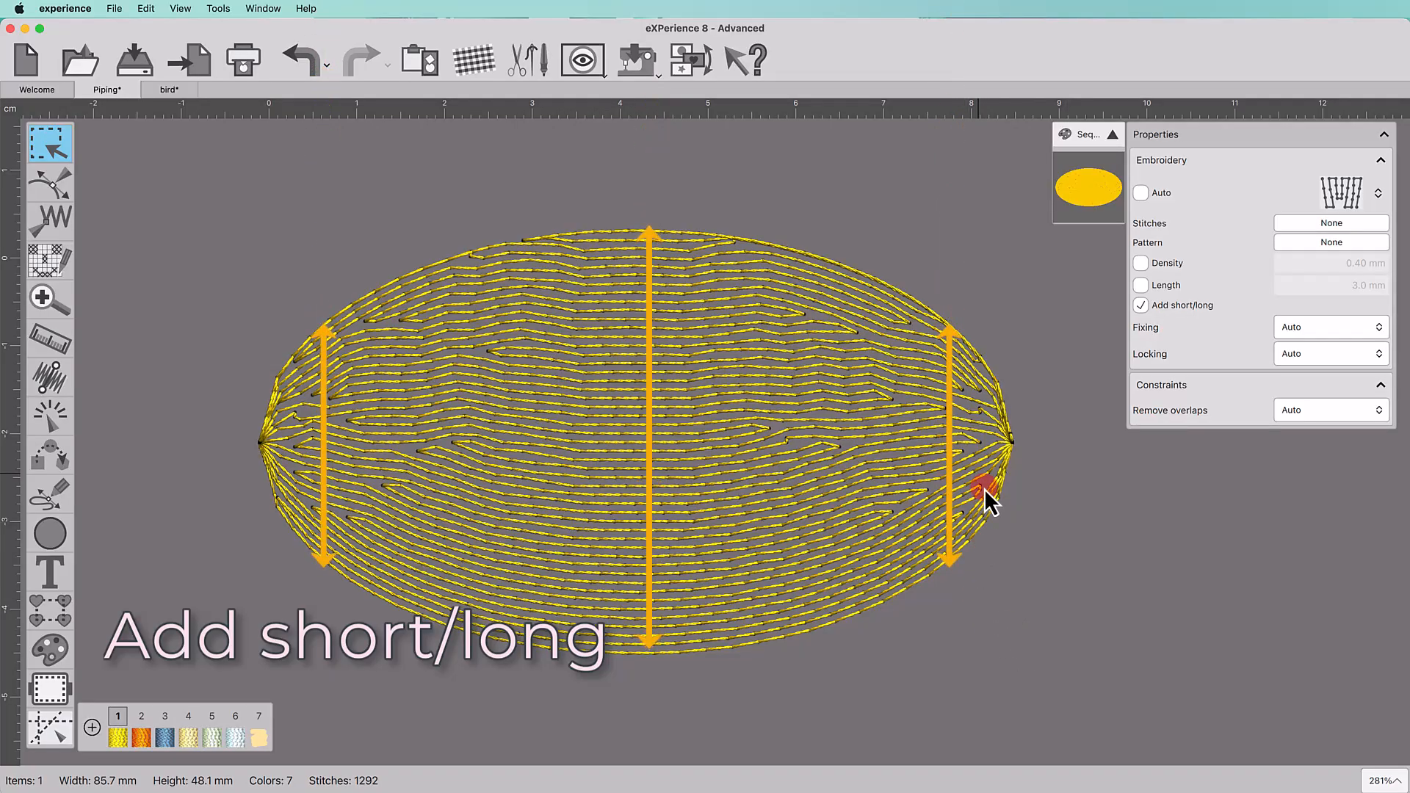
Turn off Add short/long for the smaller ellipse and run its stitch simulation to the end
{"action": "scroll", "coordinate": [985, 487], "scroll_direction": "up", "scroll_amount": 5}
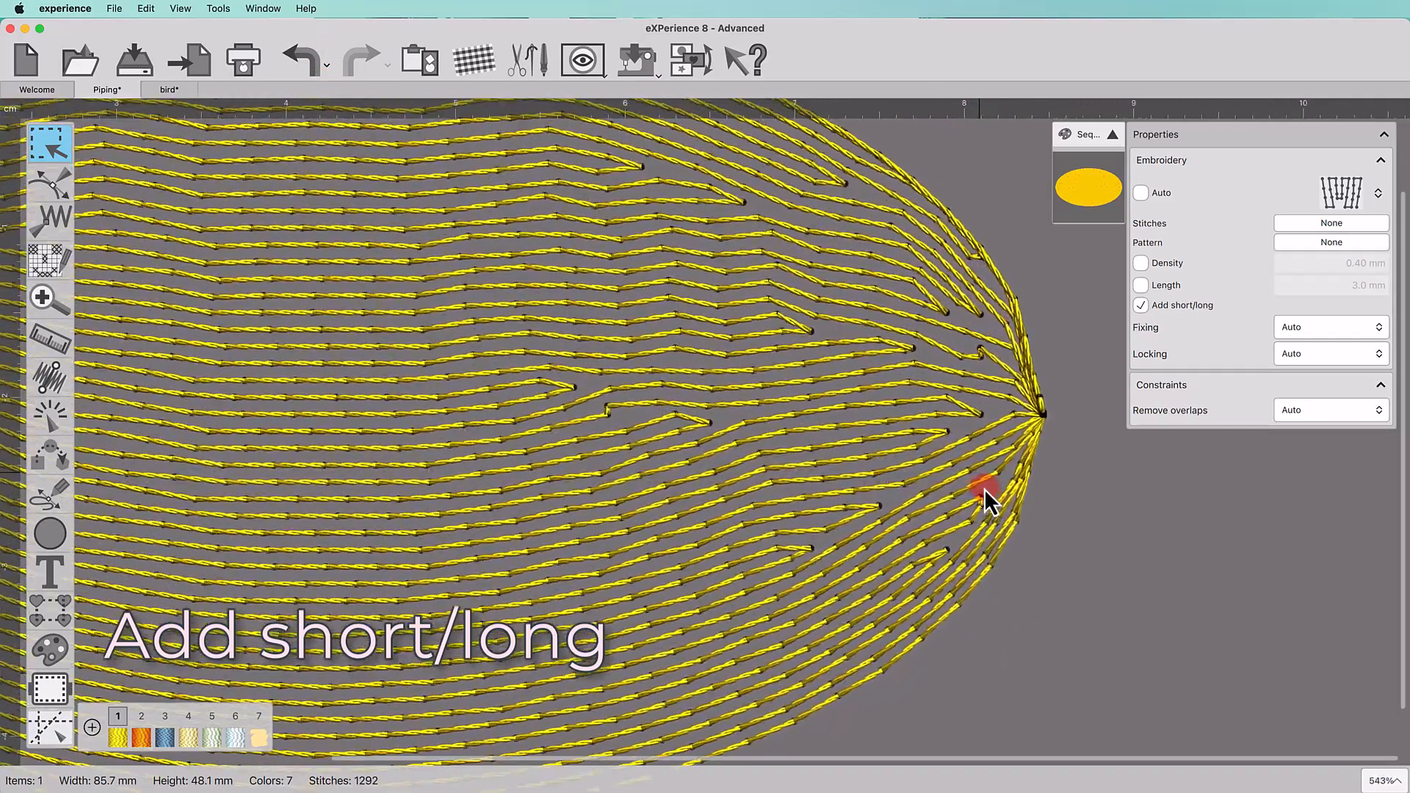
{"action": "scroll", "coordinate": [984, 487], "scroll_direction": "down", "scroll_amount": 2}
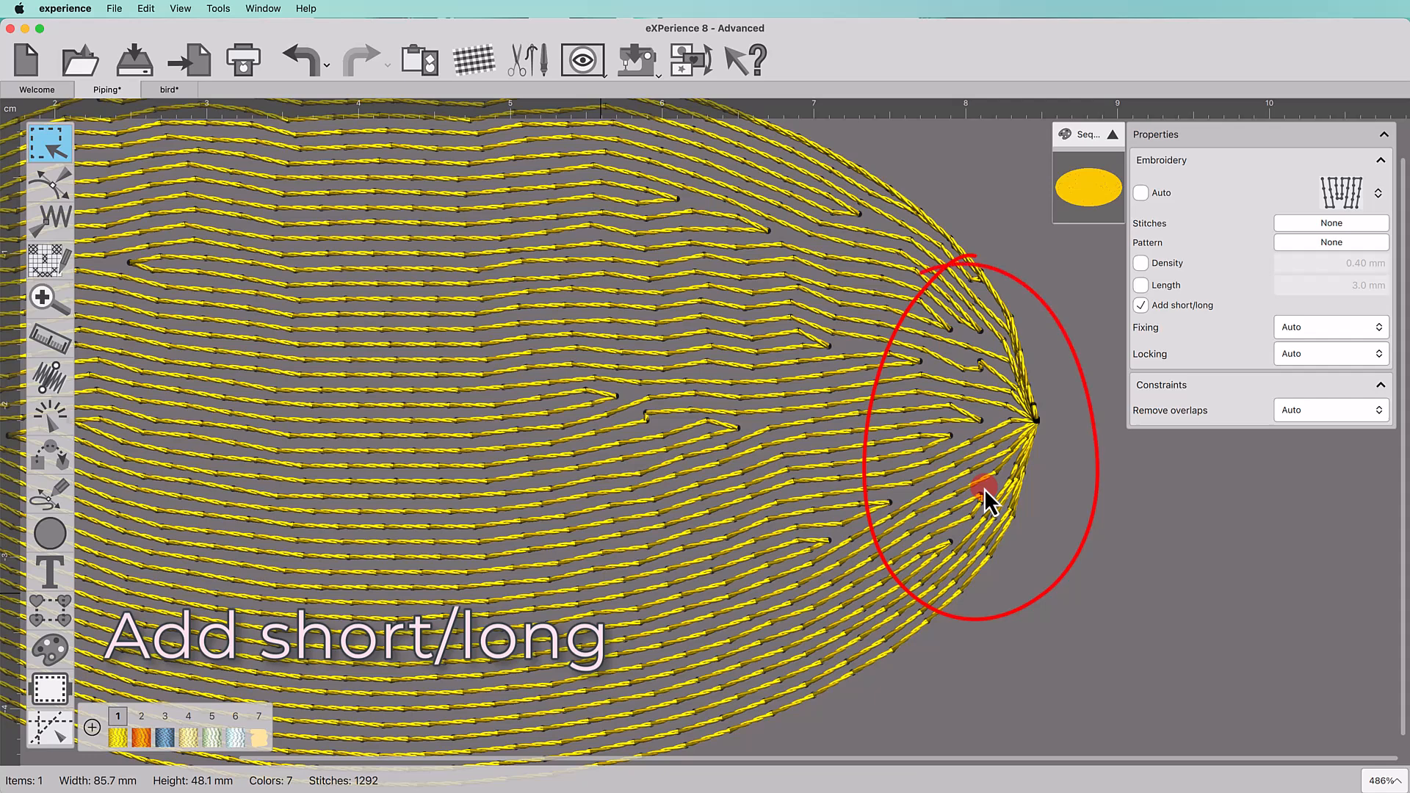
{"action": "left_click", "coordinate": [973, 419]}
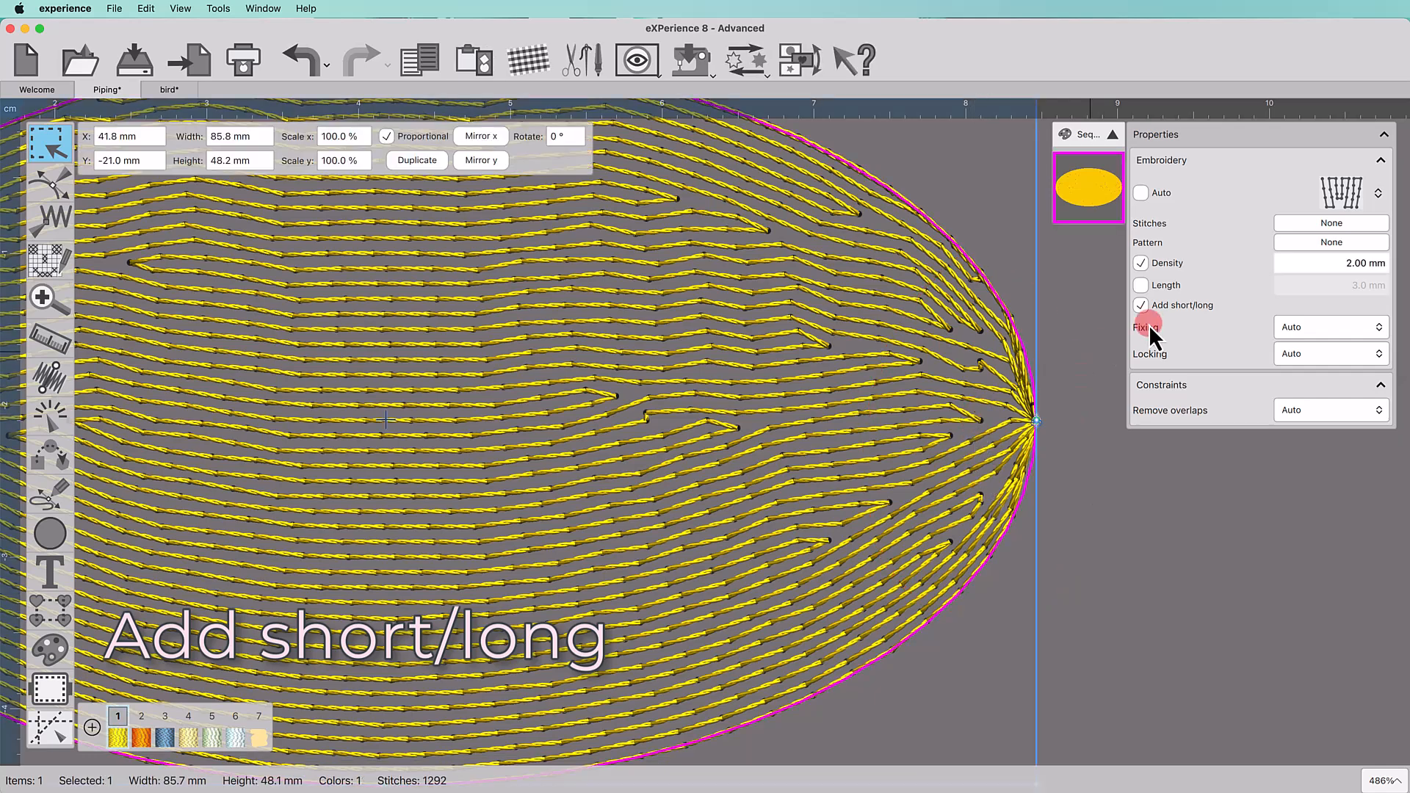
{"action": "left_click", "coordinate": [1141, 305]}
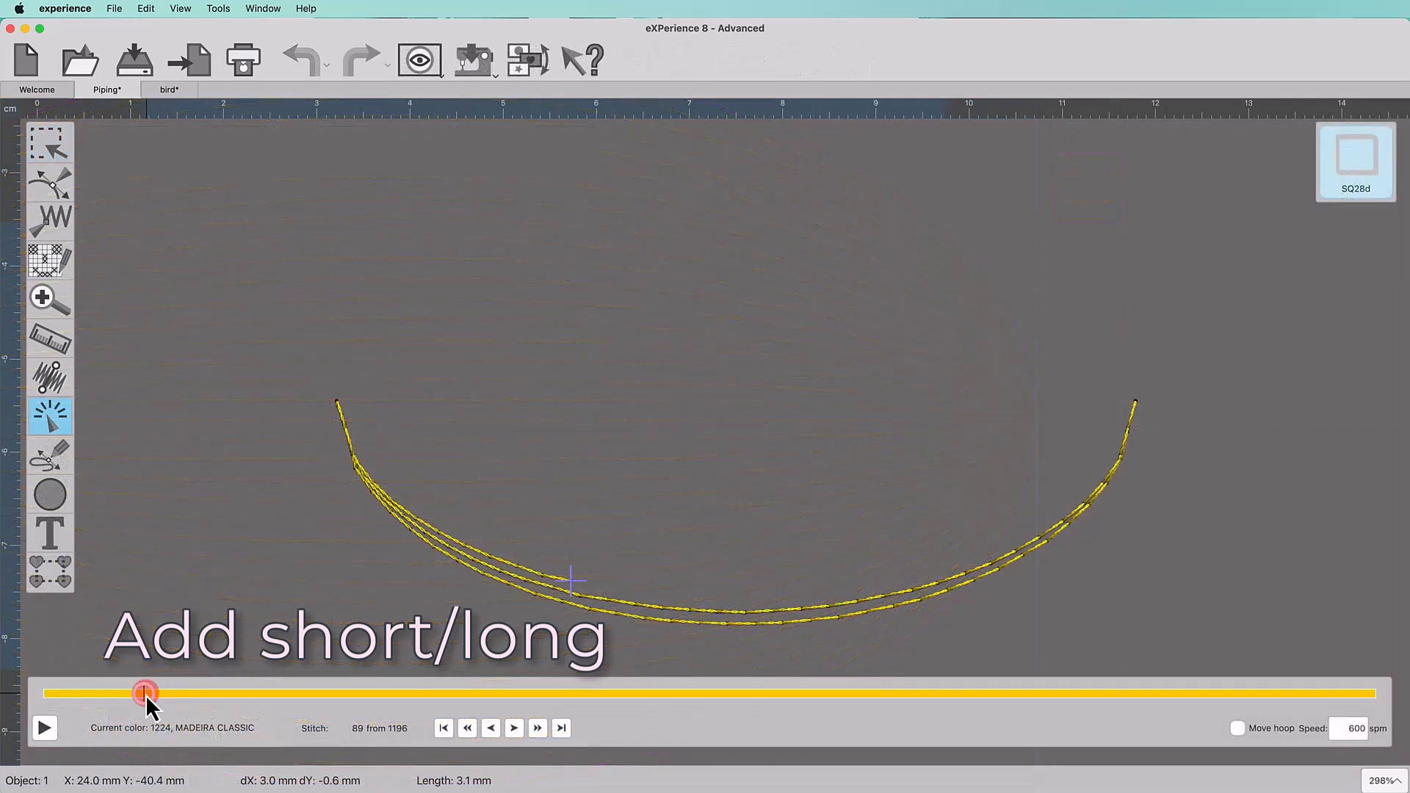
{"action": "left_click_drag", "start_coordinate": [145, 695], "coordinate": [1372, 699]}
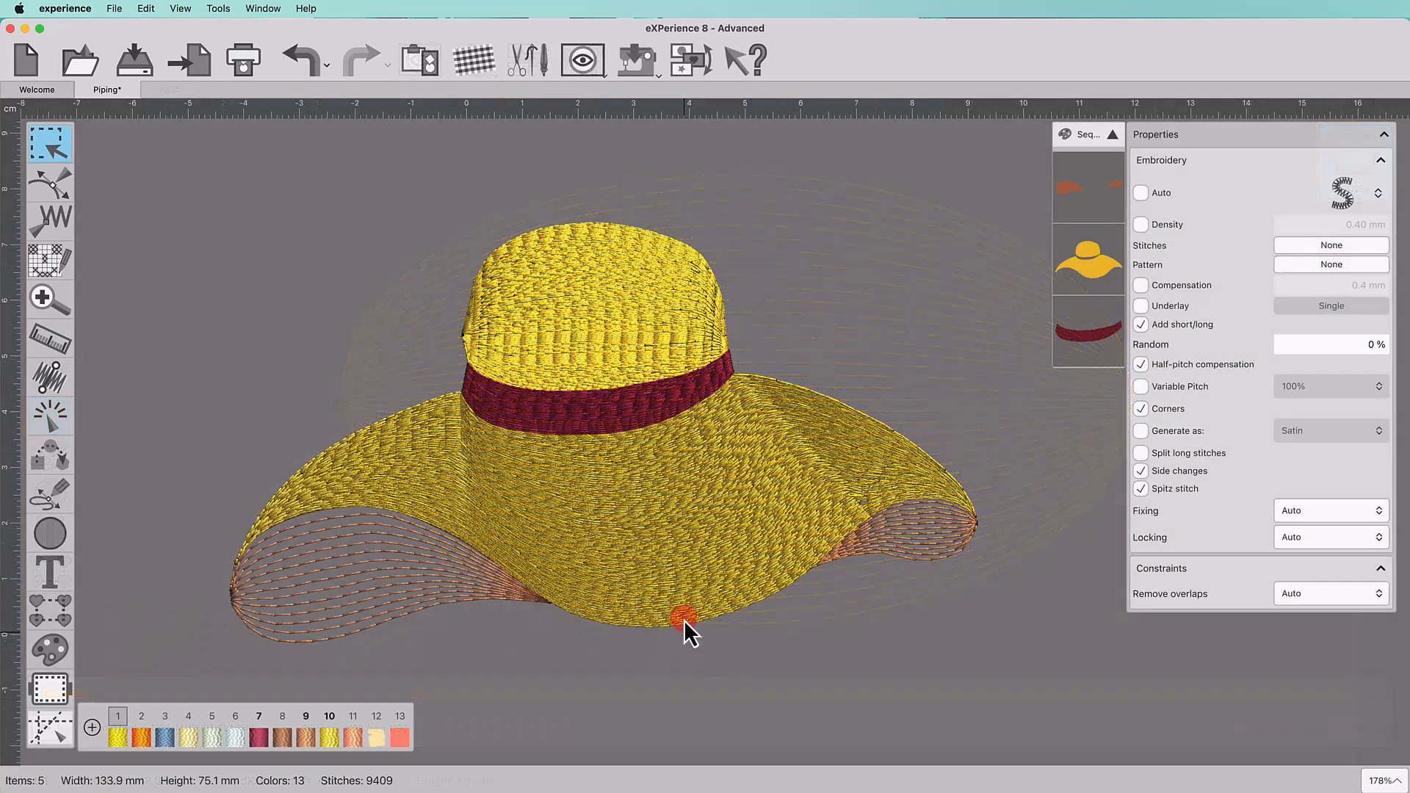
Set the density of the hat's yellow brim and crown to 2 mm and turn off Add short/long for both
{"action": "left_click", "coordinate": [699, 550]}
{"action": "left_click", "coordinate": [605, 273]}
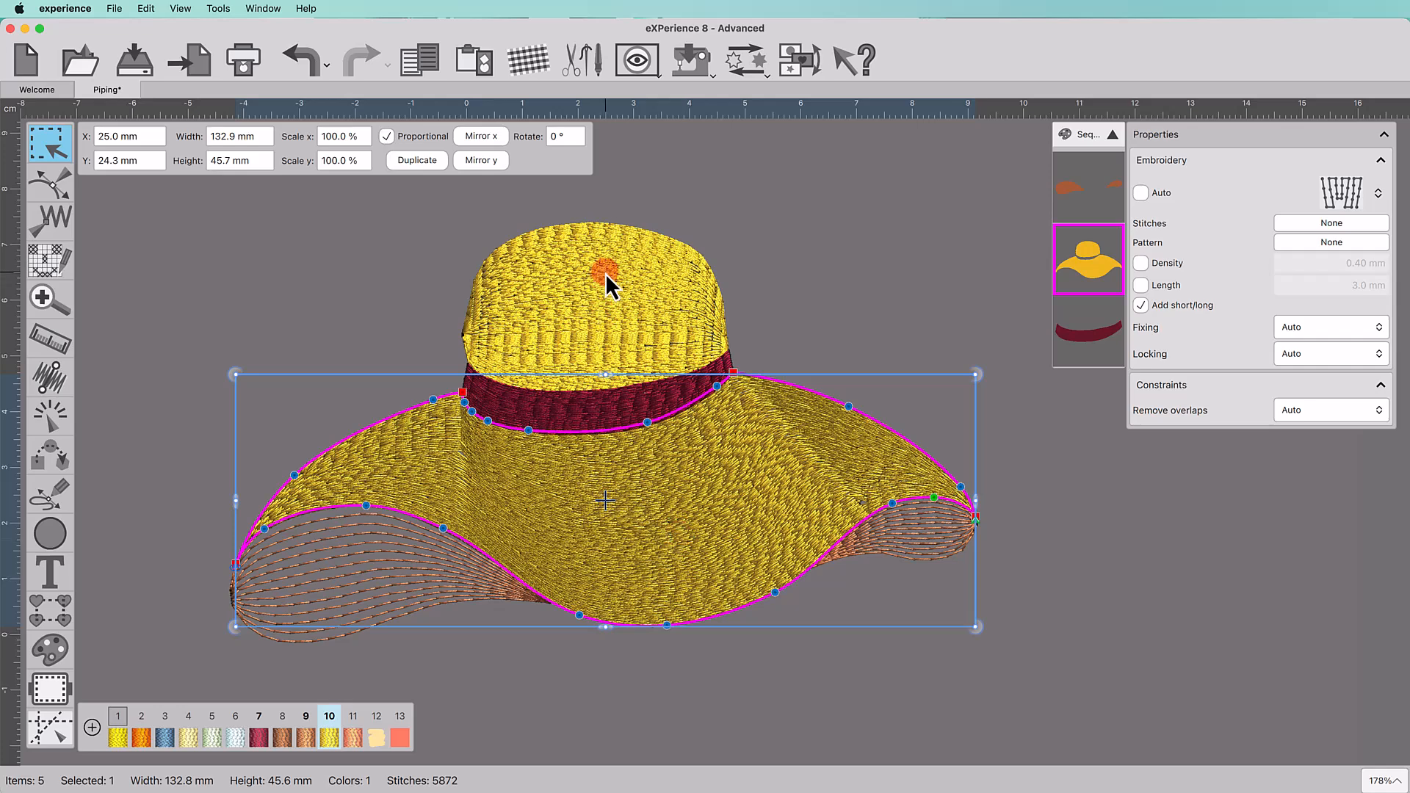
{"action": "left_click", "coordinate": [1154, 222]}
{"action": "left_click", "coordinate": [1292, 266]}
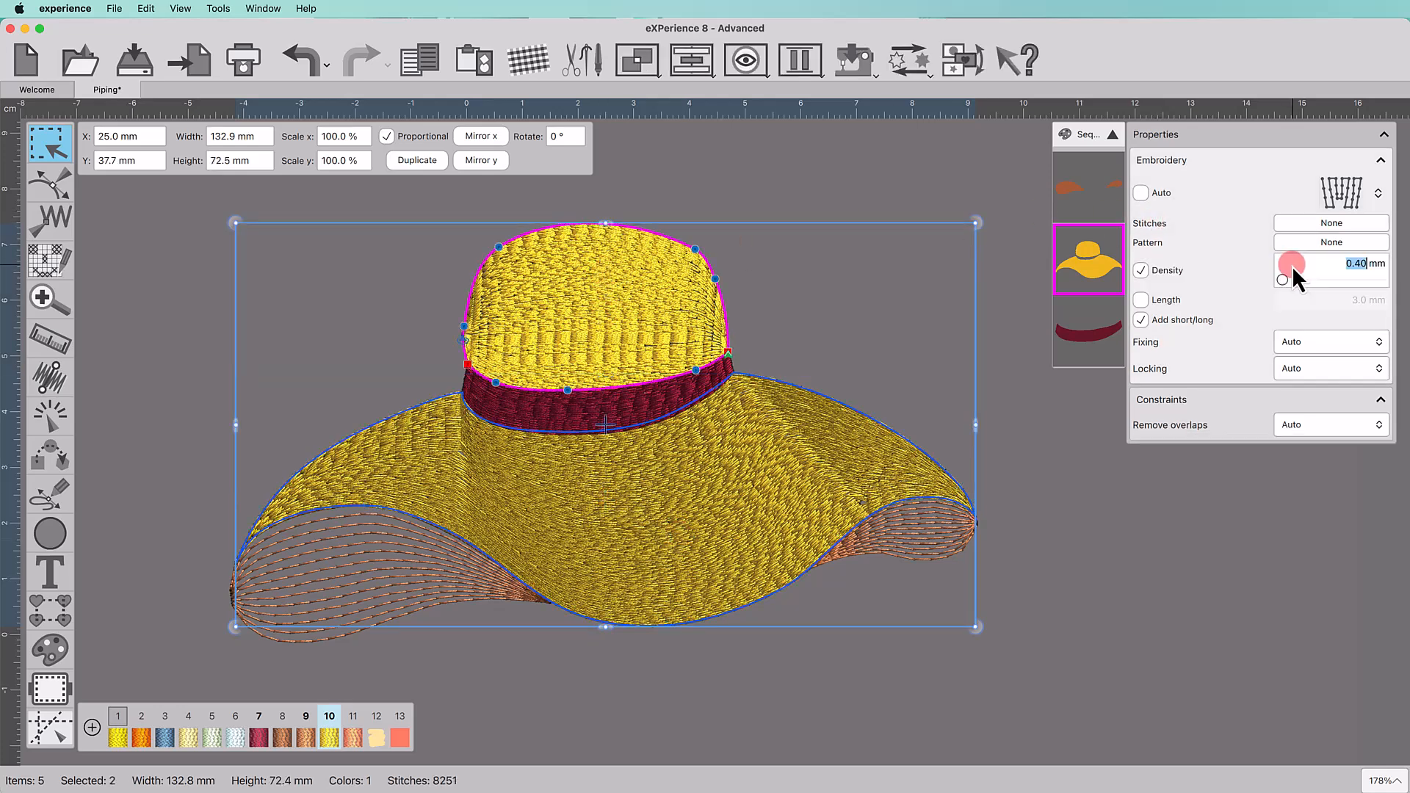
{"action": "type", "text": "2"}
{"action": "key", "text": "Return"}
{"action": "left_click", "coordinate": [1142, 320]}
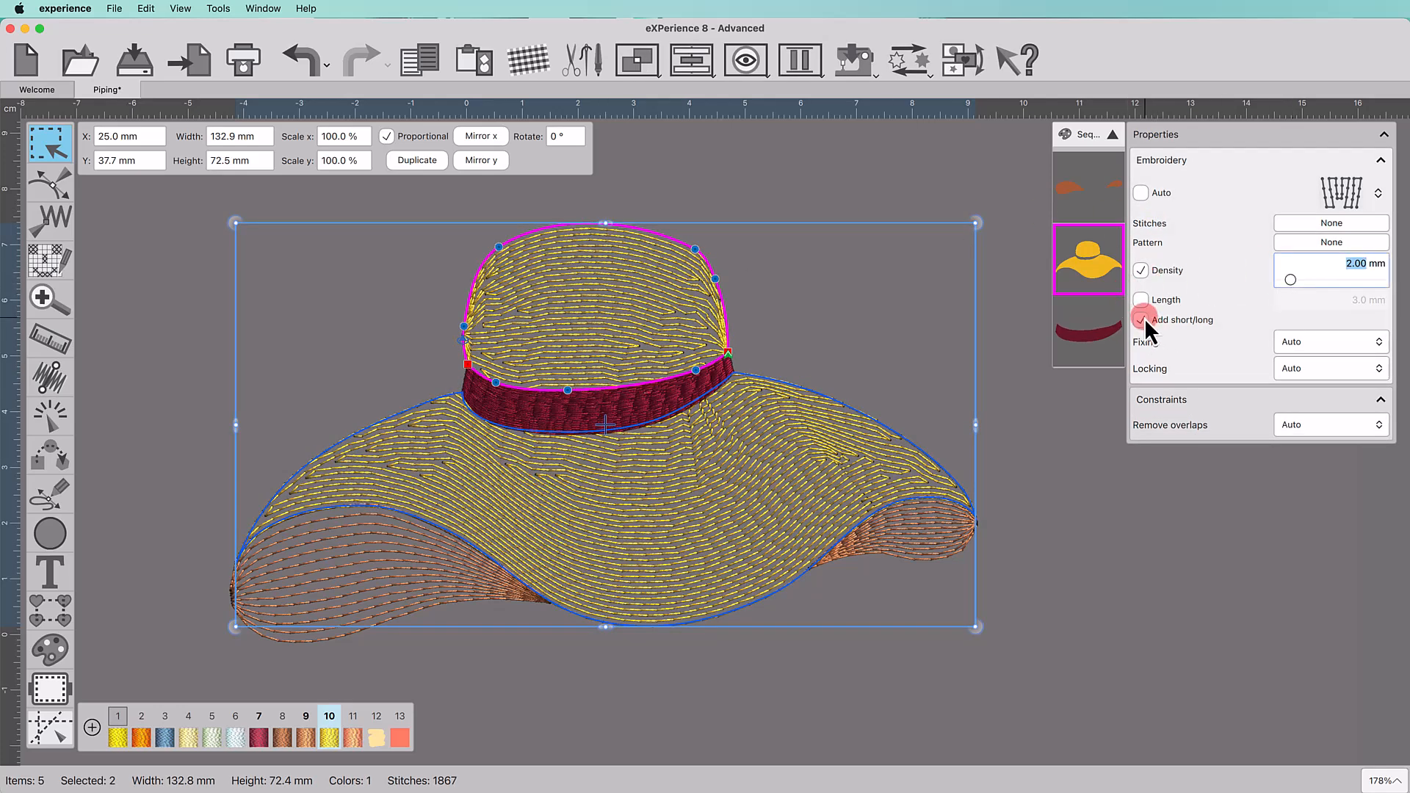
{"action": "left_click", "coordinate": [1013, 501]}
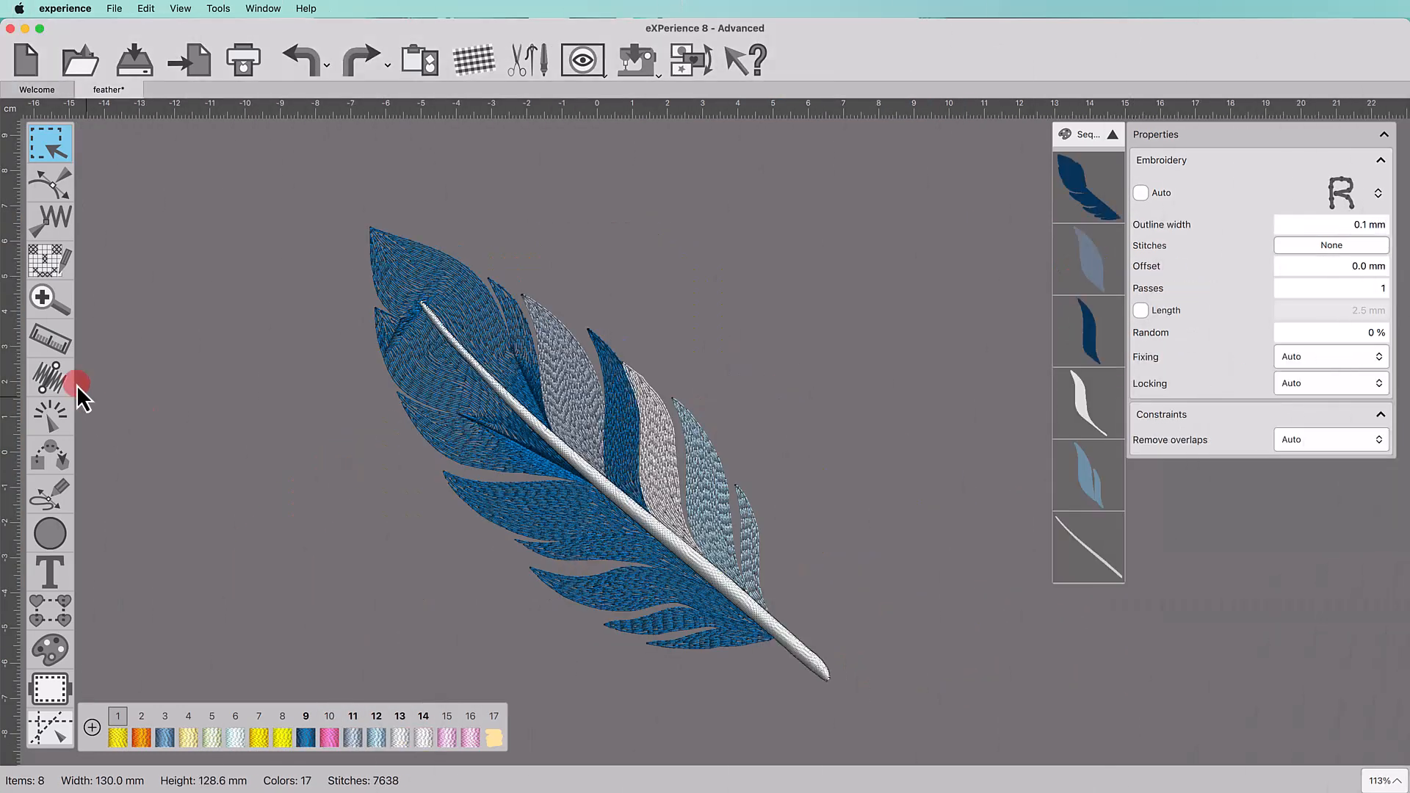
Add a dividing line to the large blue feather section, running from the feather's tip to the upper end of the quill
{"action": "left_click", "coordinate": [64, 376]}
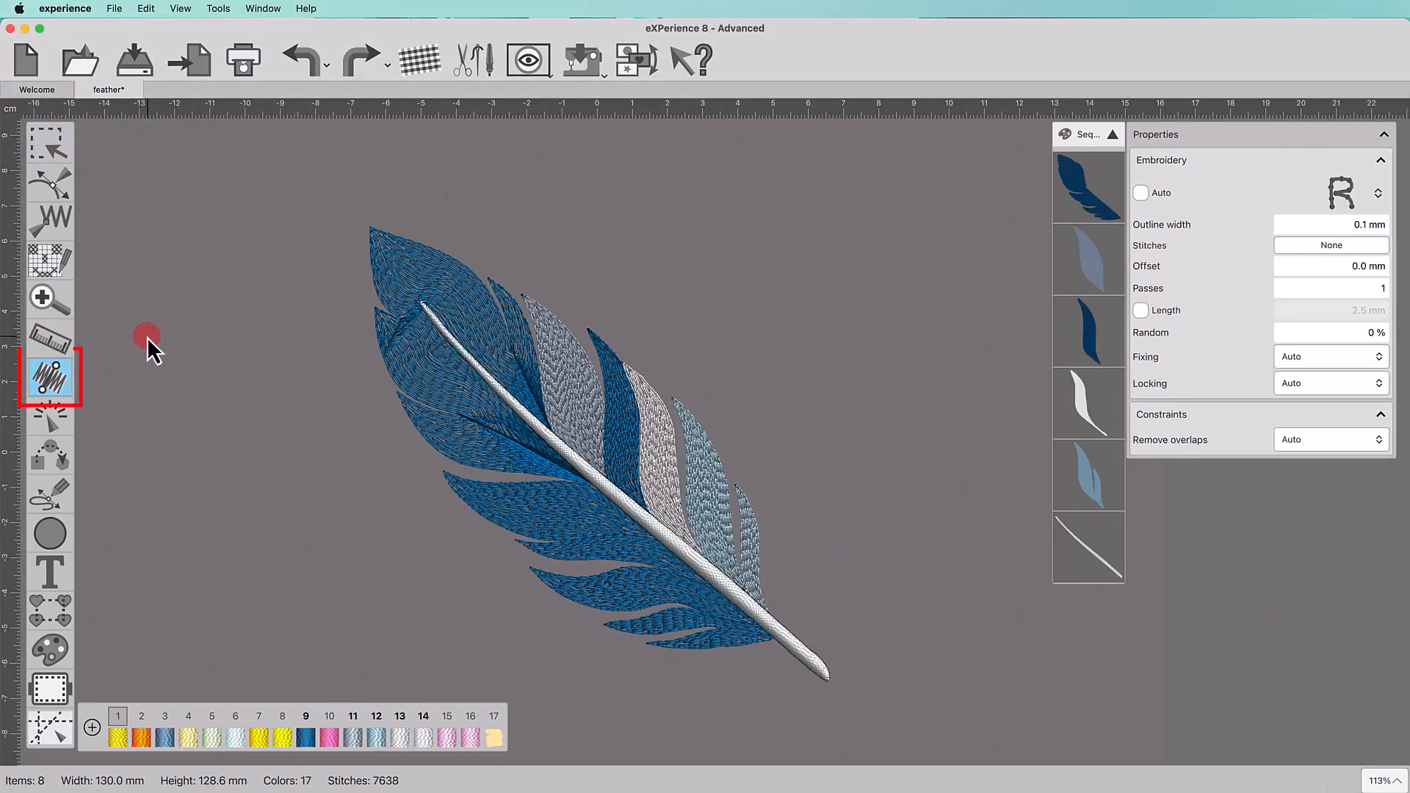
{"action": "left_click", "coordinate": [392, 364]}
{"action": "scroll", "coordinate": [315, 345], "scroll_direction": "up", "scroll_amount": 5}
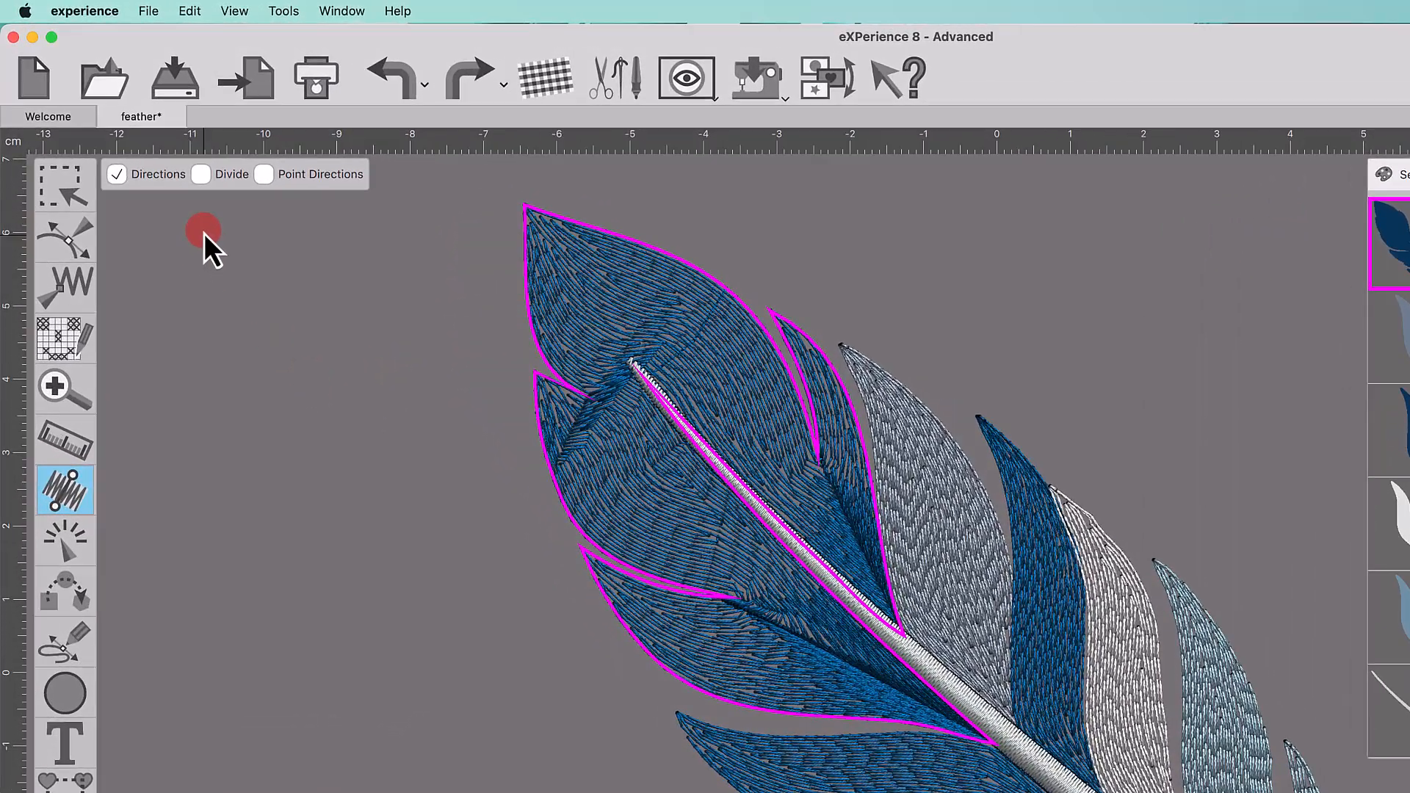
{"action": "left_click", "coordinate": [201, 174]}
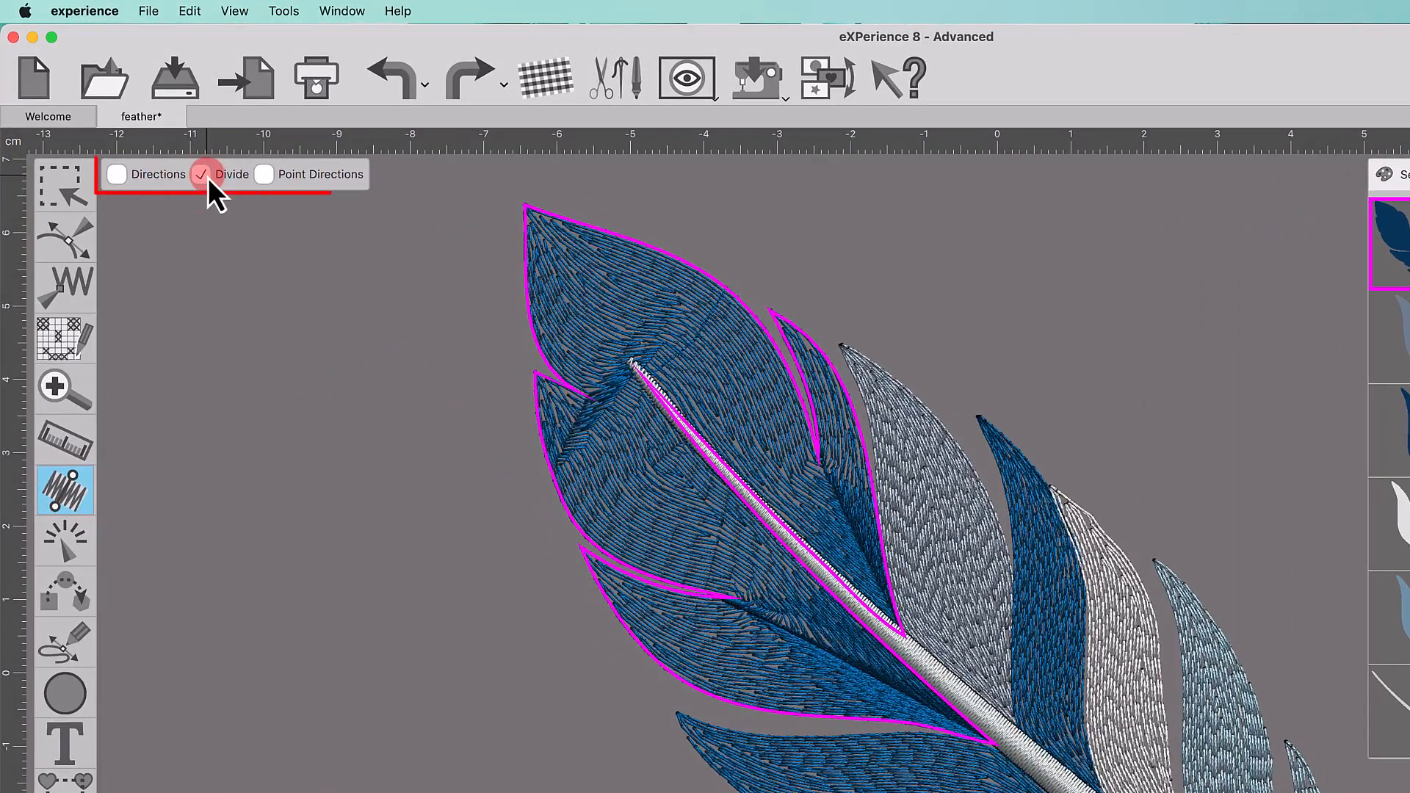
{"action": "left_click", "coordinate": [639, 372]}
{"action": "left_click", "coordinate": [544, 213]}
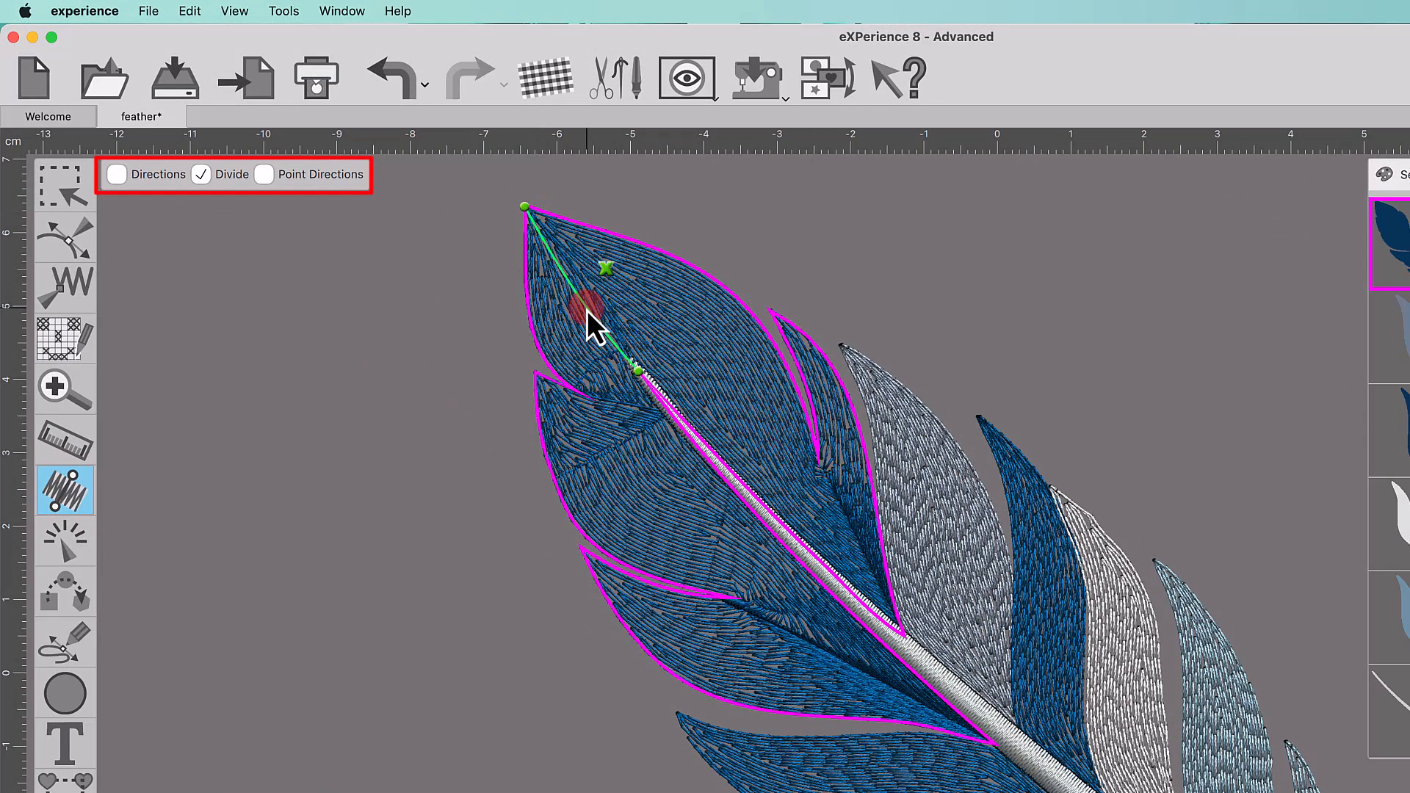
Add three curved dividing lines to the blue section, each running from a notch in its outline to the quill
{"action": "left_click", "coordinate": [588, 396]}
{"action": "left_click", "coordinate": [686, 435]}
{"action": "left_click", "coordinate": [652, 423]}
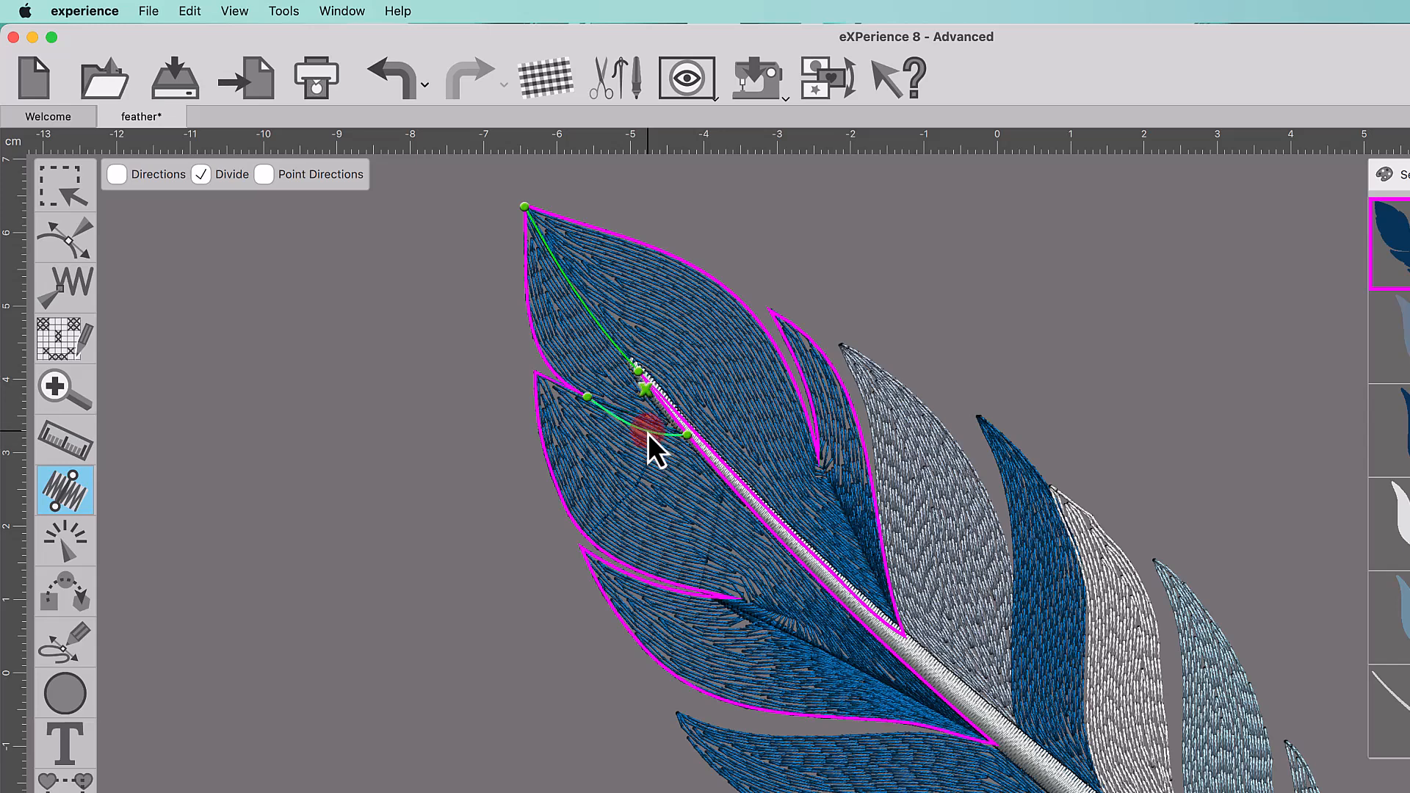
{"action": "left_click", "coordinate": [735, 598]}
{"action": "left_click", "coordinate": [926, 684]}
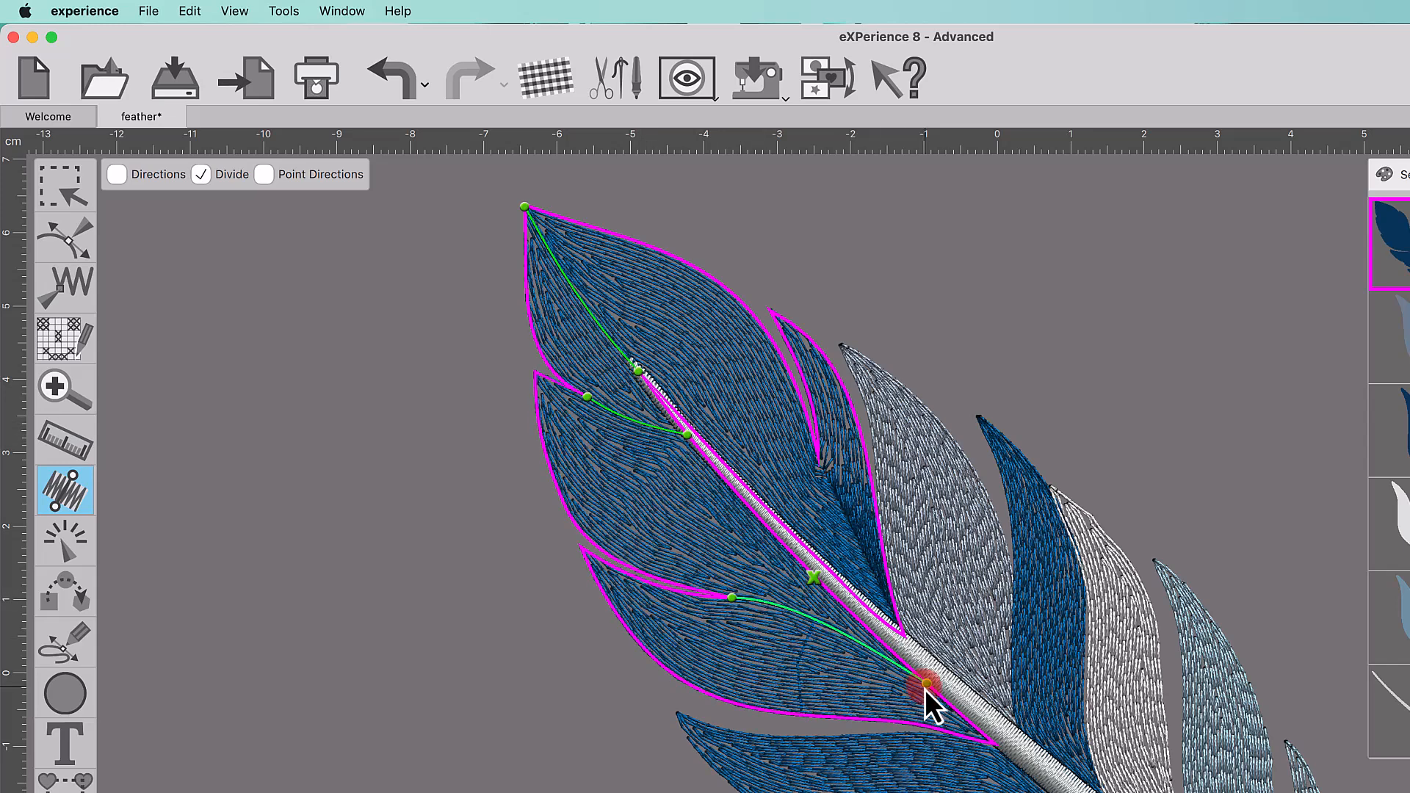
{"action": "left_click_drag", "start_coordinate": [926, 685], "coordinate": [949, 708]}
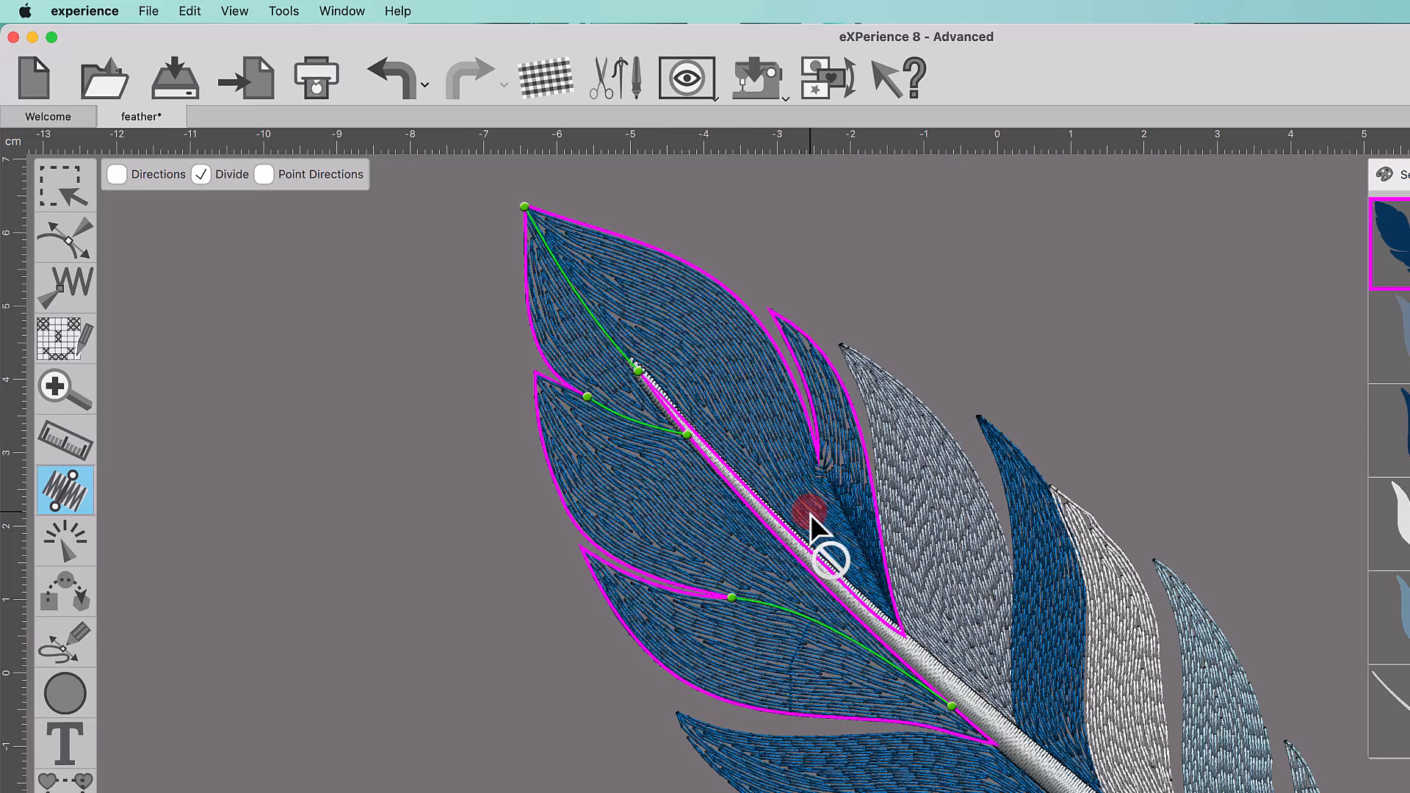
{"action": "left_click", "coordinate": [834, 539]}
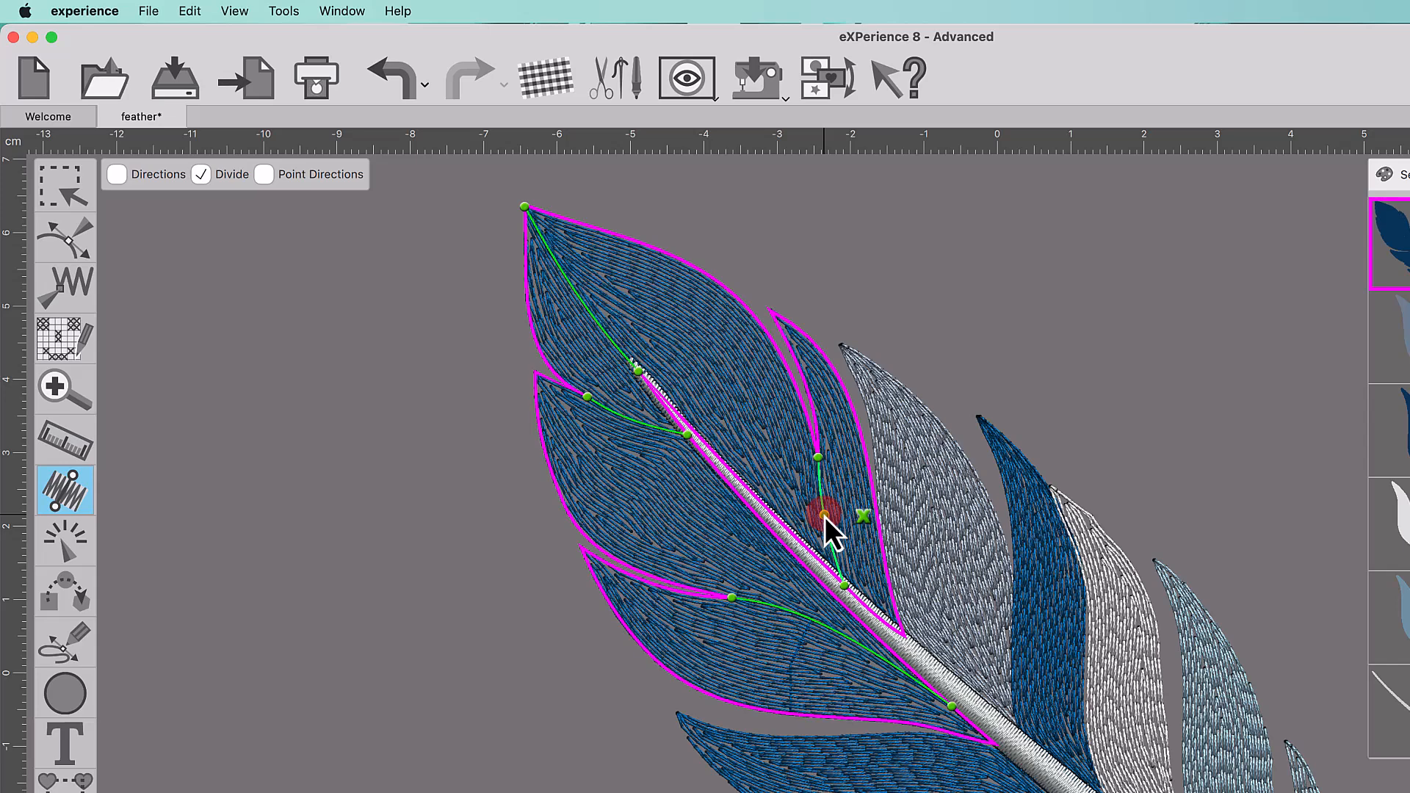
{"action": "left_click_drag", "start_coordinate": [952, 706], "coordinate": [964, 719]}
Add two direction lines at the feather's tip, one from each outer edge to the first dividing line
{"action": "left_click", "coordinate": [507, 664]}
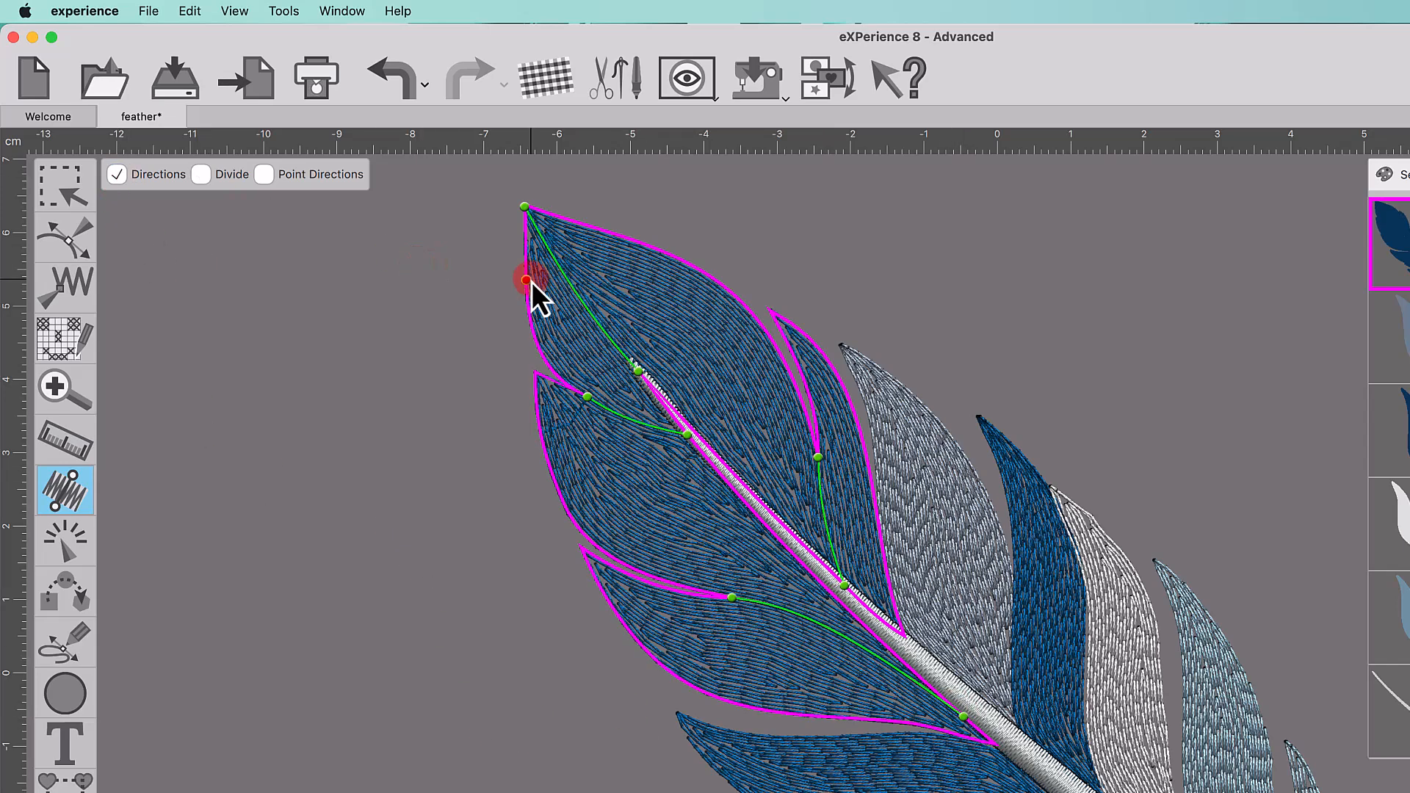
{"action": "left_click", "coordinate": [571, 285]}
{"action": "left_click", "coordinate": [602, 231]}
{"action": "left_click", "coordinate": [582, 302]}
Add a direction line across the tip of the blue section's lowest lobe and another between that lobe's dividing line and the quill
{"action": "left_click", "coordinate": [537, 619]}
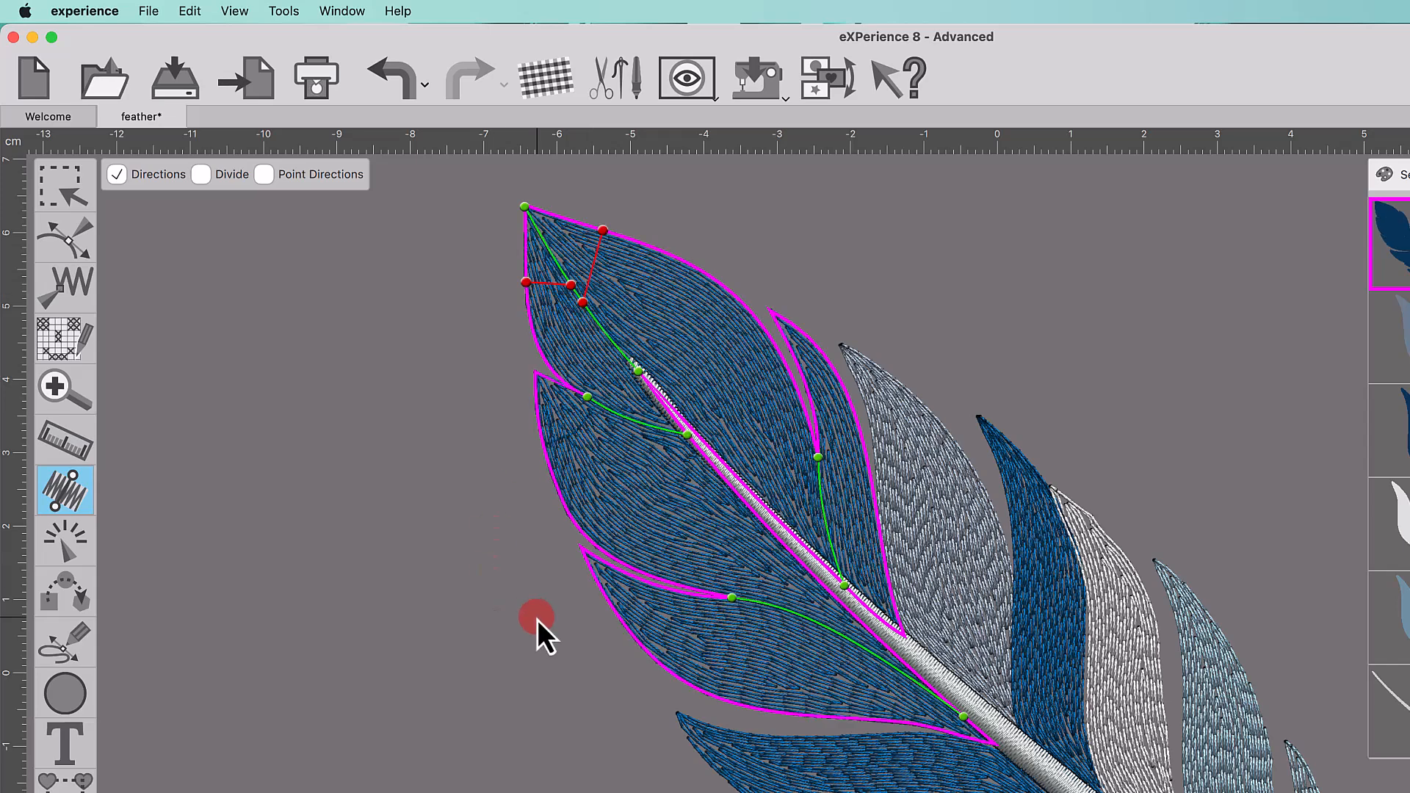
{"action": "left_click", "coordinate": [623, 572]}
{"action": "left_click", "coordinate": [609, 601]}
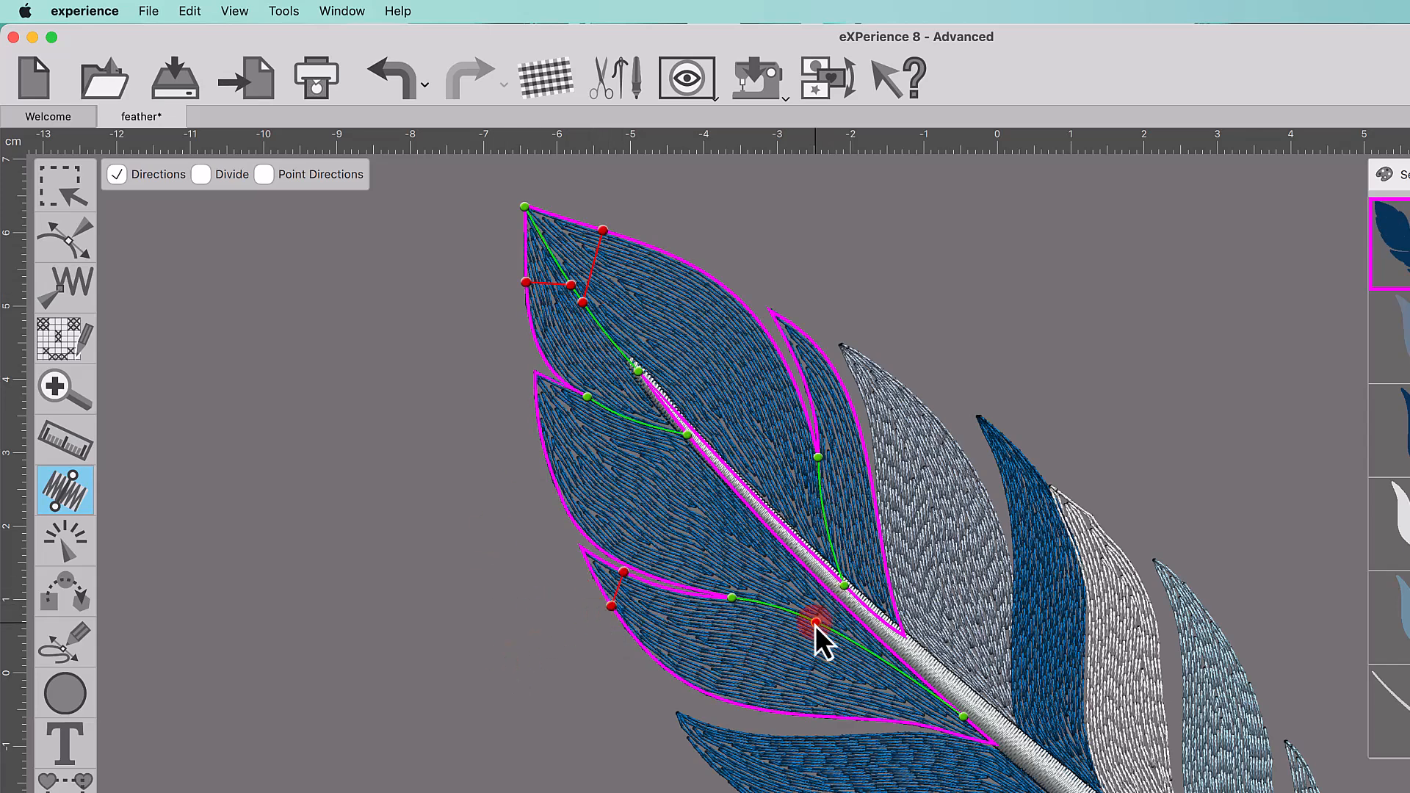
{"action": "left_click", "coordinate": [835, 598]}
{"action": "left_click", "coordinate": [451, 699]}
Add a point direction to the yellow circle and place it at the circle's centre
{"action": "left_click", "coordinate": [360, 429]}
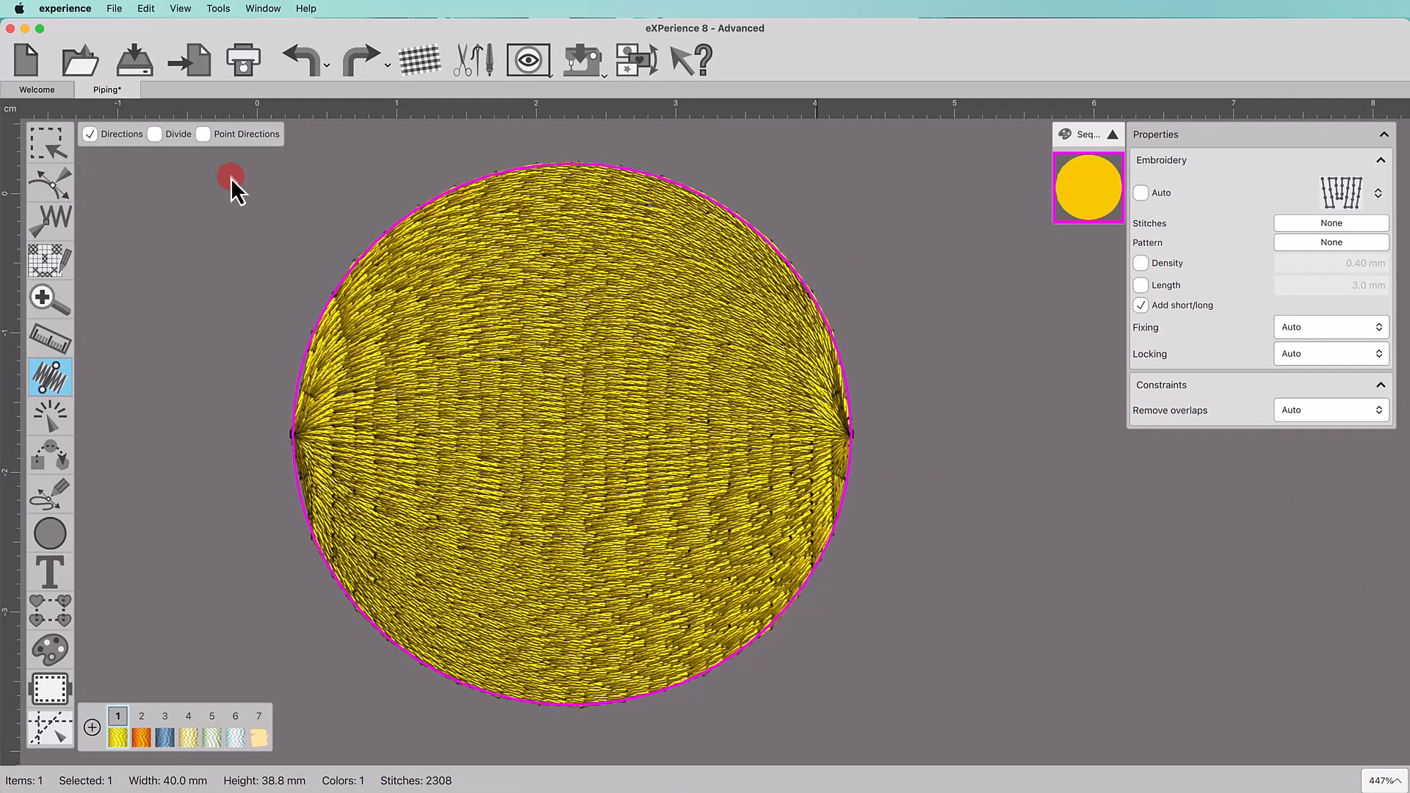
{"action": "left_click", "coordinate": [203, 134]}
{"action": "left_click_drag", "start_coordinate": [360, 251], "coordinate": [576, 434]}
Enable custom density for the circle's Piping fill and set it to 2 mm
{"action": "left_click", "coordinate": [1248, 262]}
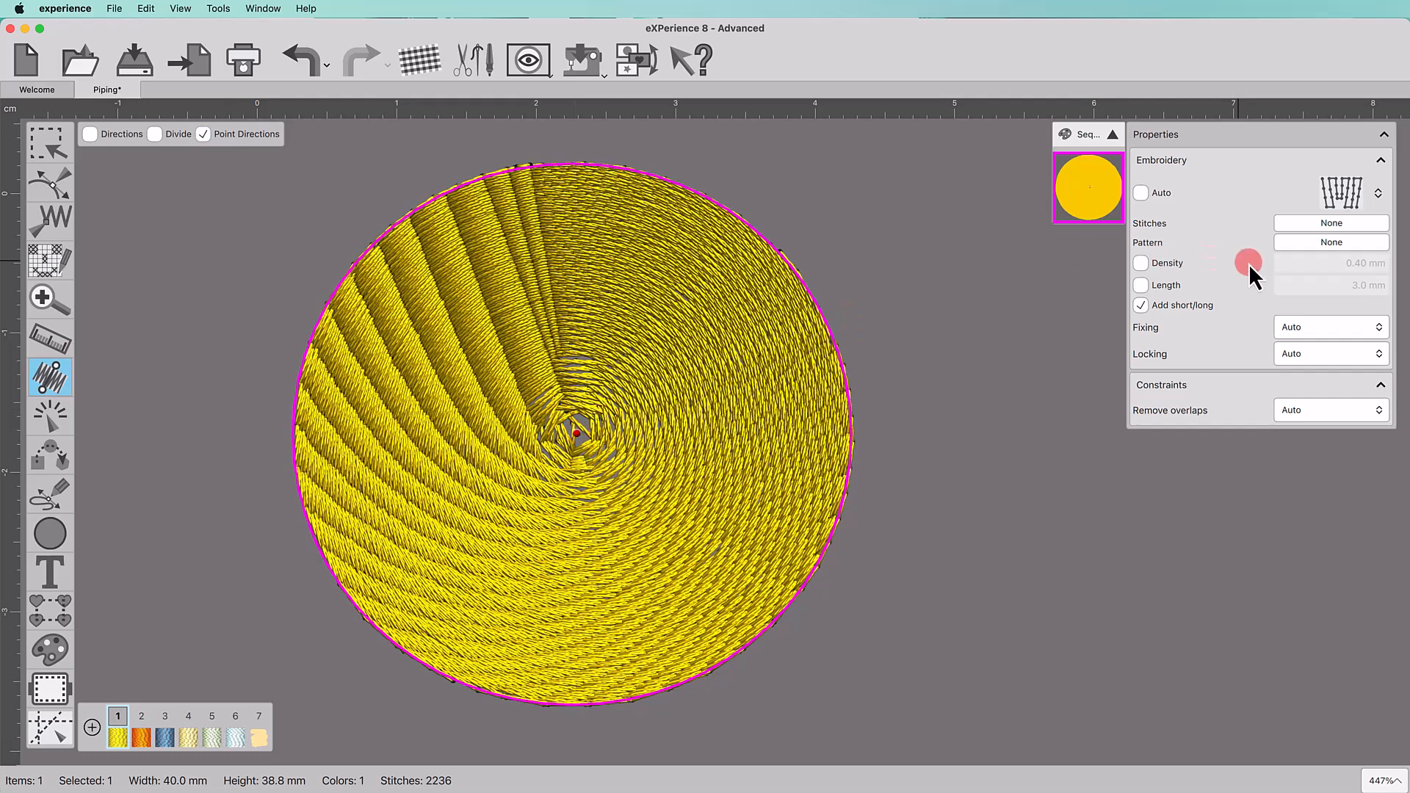
{"action": "left_click", "coordinate": [1306, 264]}
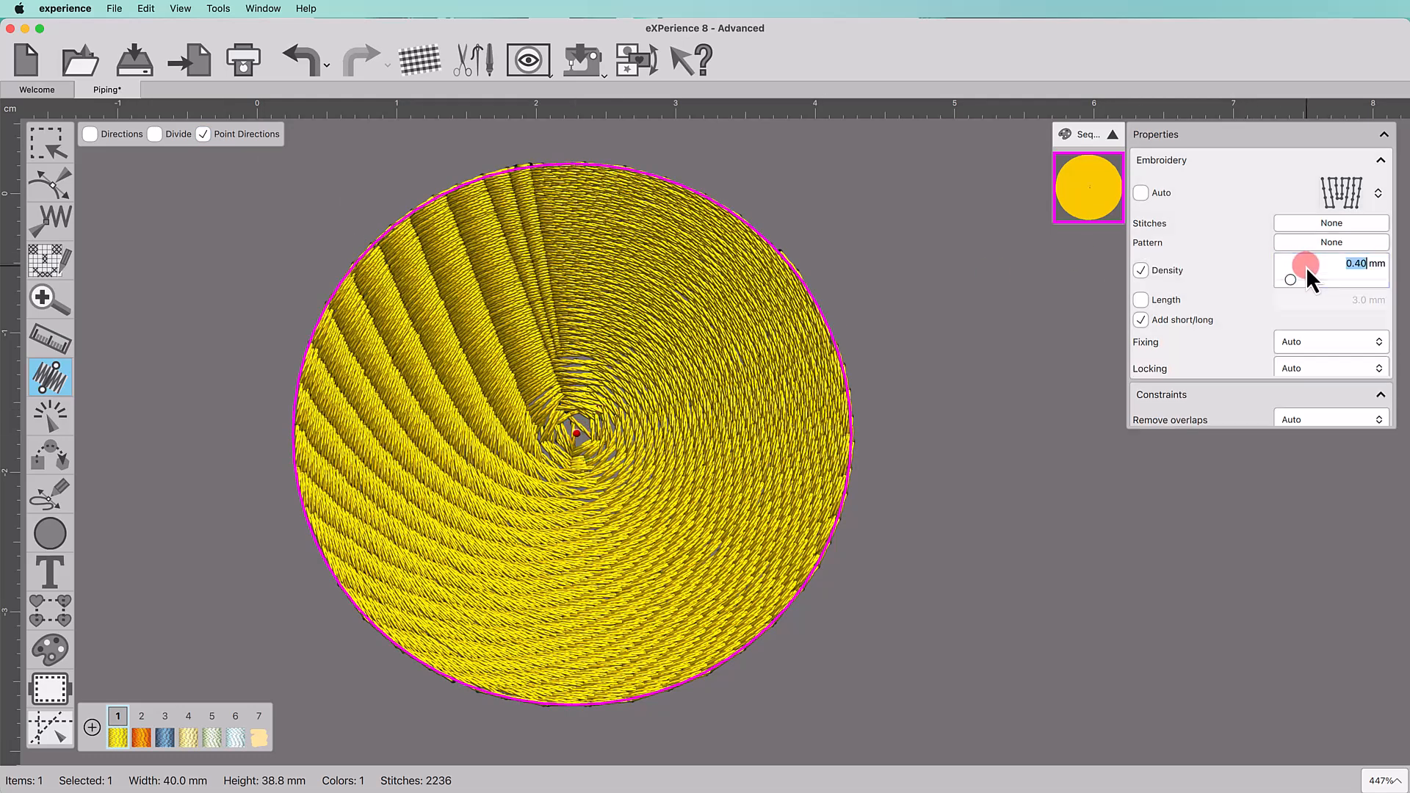
{"action": "type", "text": "2"}
{"action": "key", "text": "Return"}
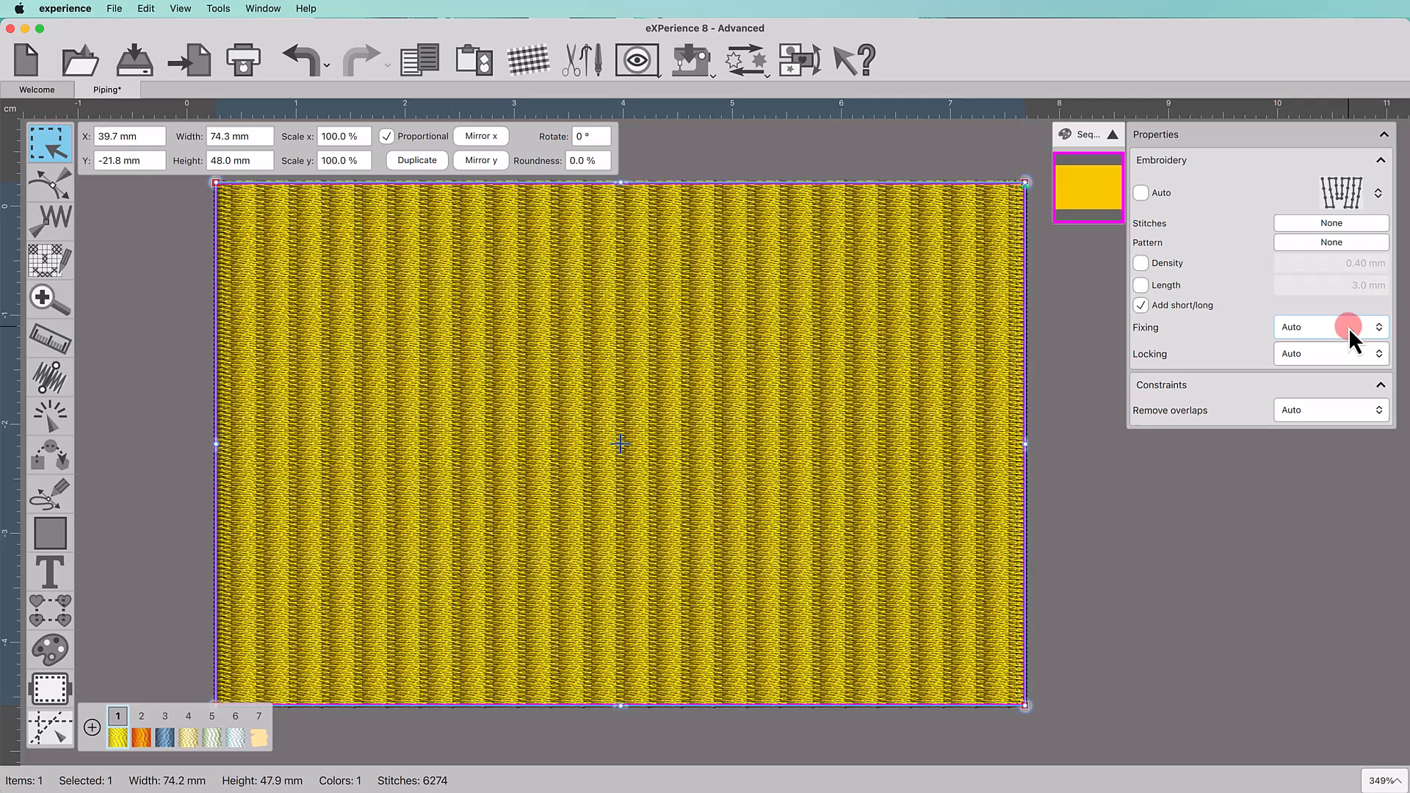
Apply the Applique stitch to the rectangle's Piping fill and replace it with circle stitch 07
{"action": "left_click", "coordinate": [1351, 227]}
{"action": "left_click", "coordinate": [1312, 227]}
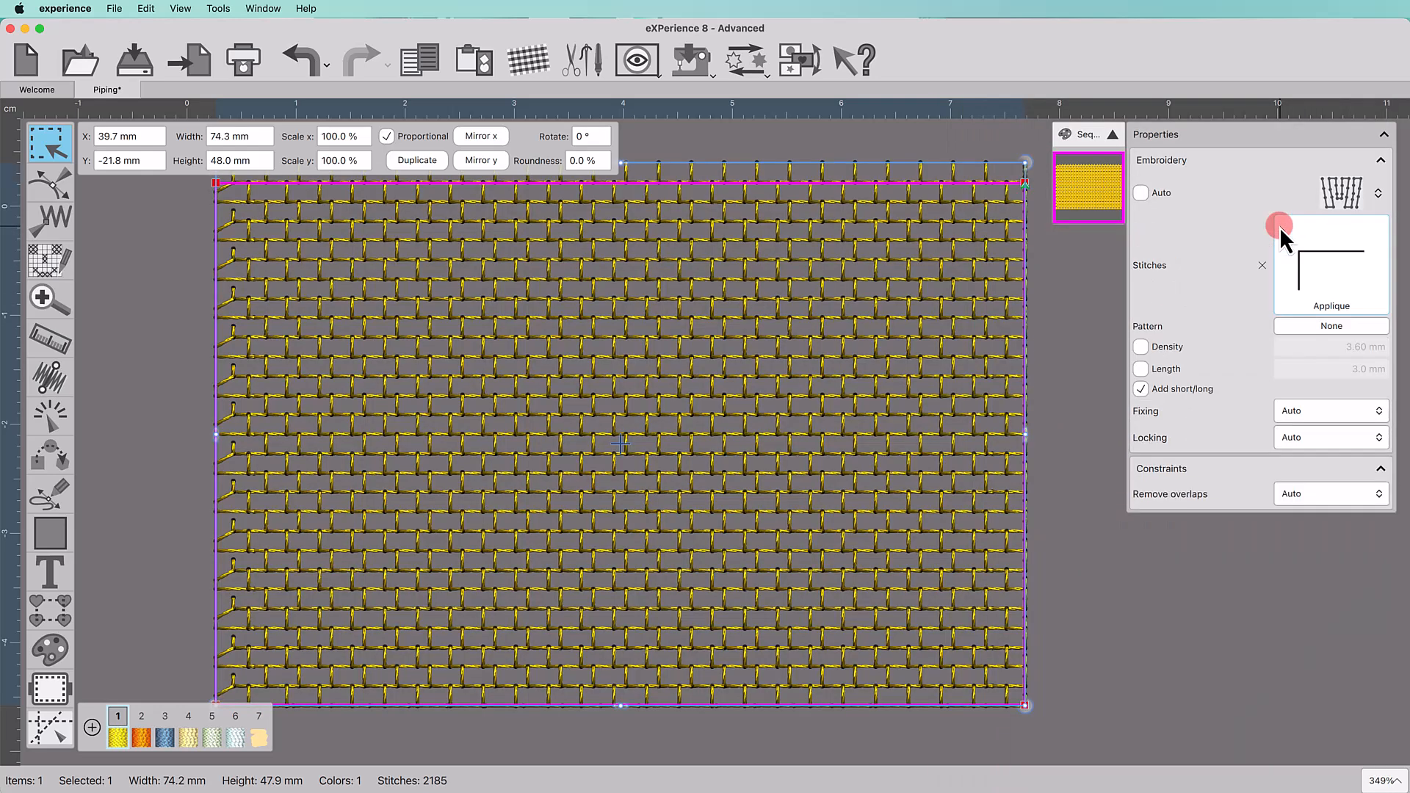
{"action": "left_click", "coordinate": [1355, 271]}
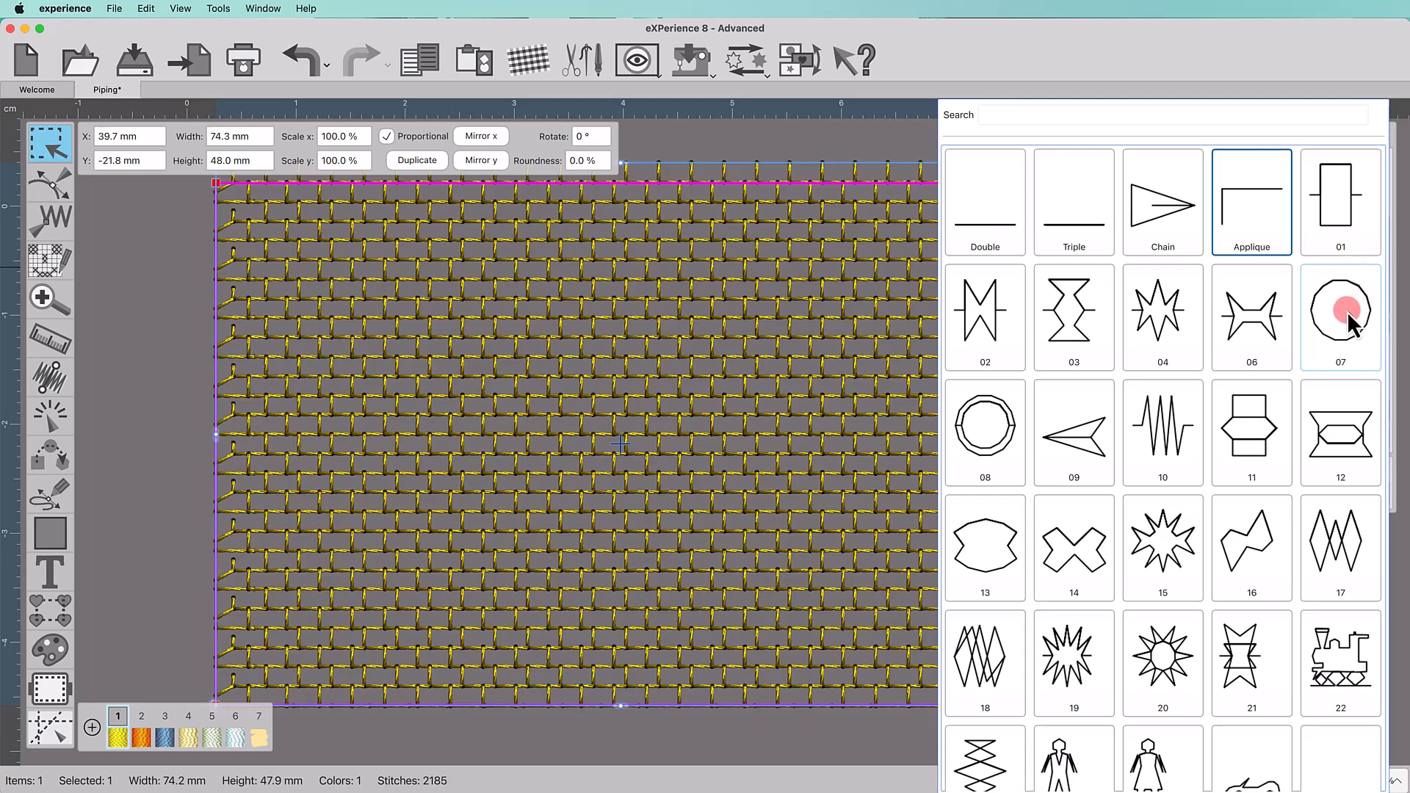
{"action": "left_click", "coordinate": [1347, 311]}
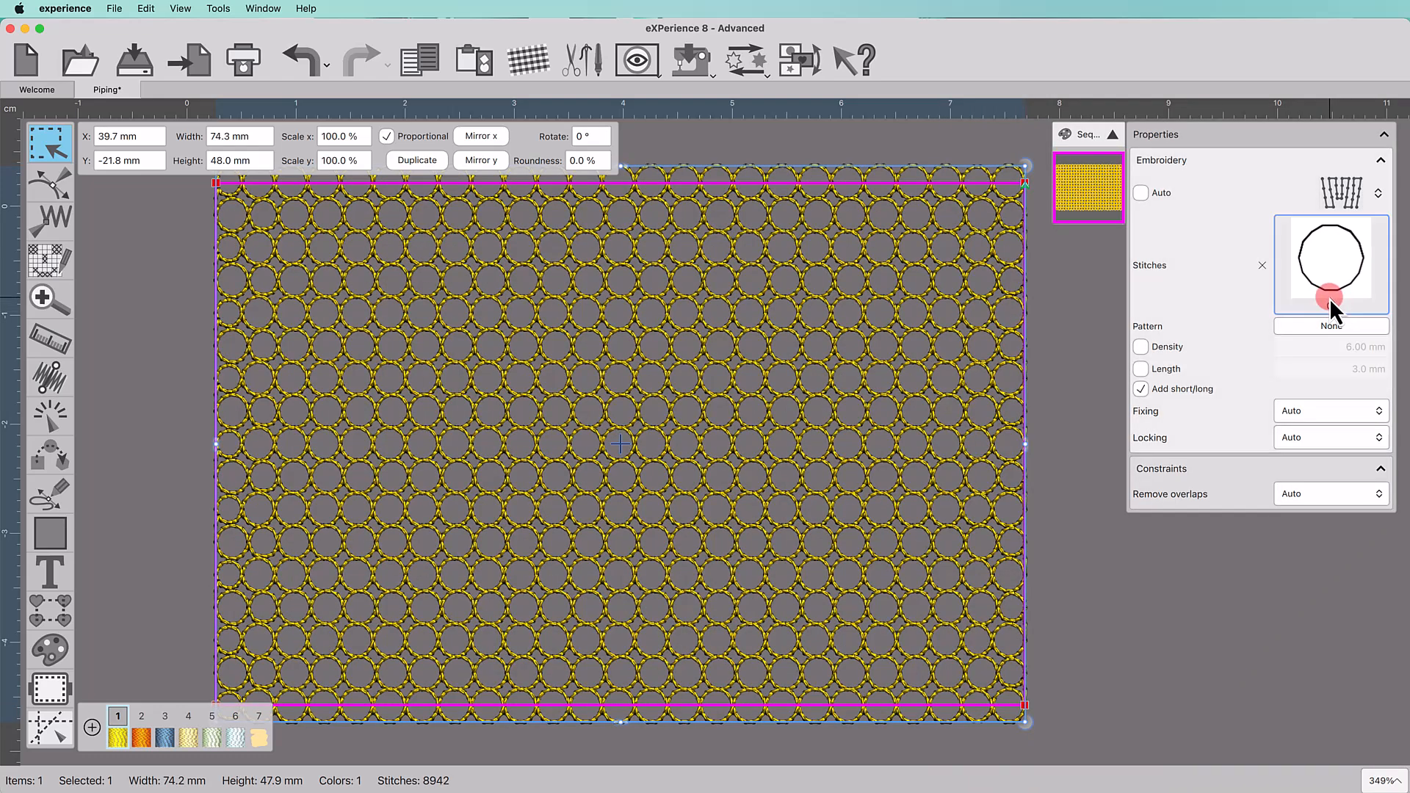
Change the rectangle's stitch to arrow 09 and clear the stitch selection
{"action": "left_click", "coordinate": [1330, 298]}
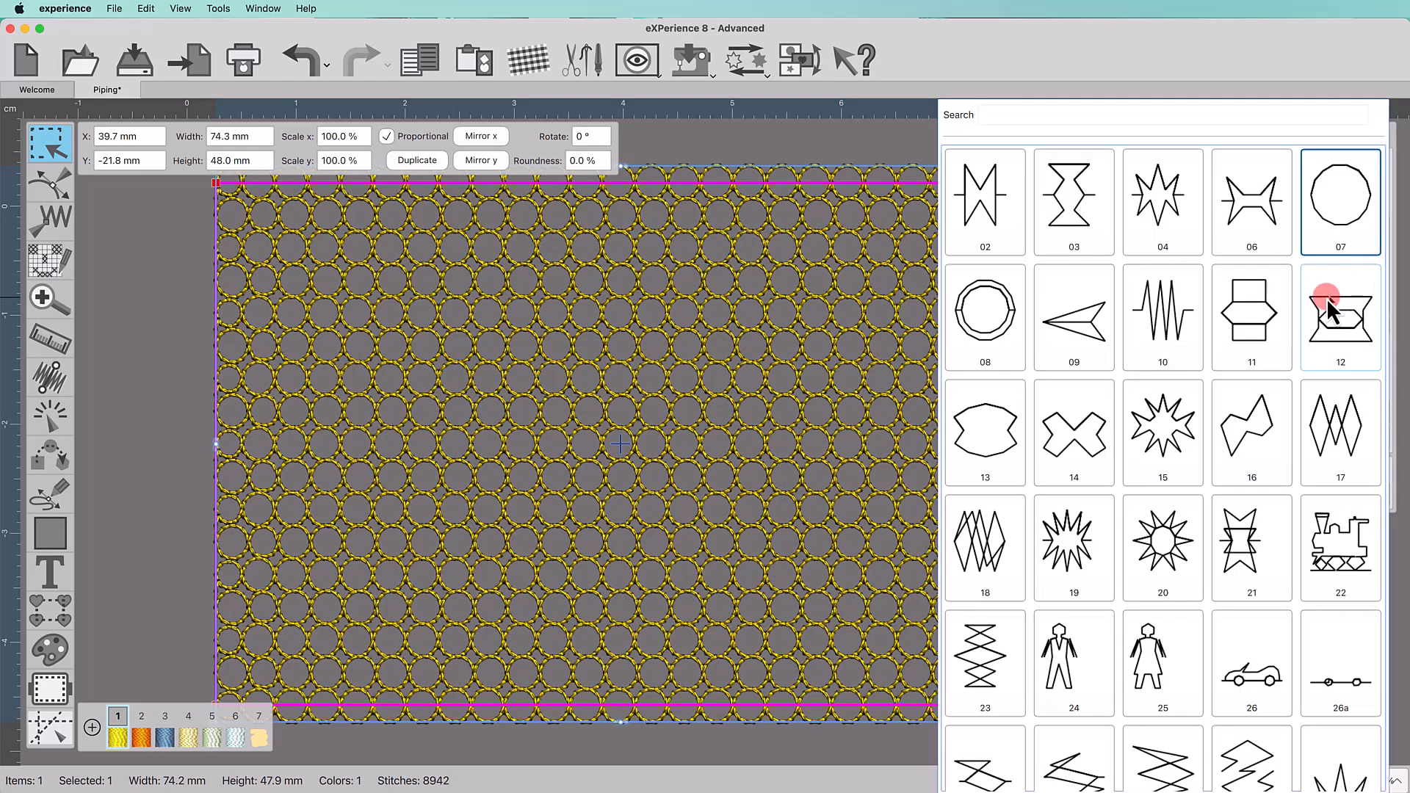
{"action": "left_click", "coordinate": [1083, 332]}
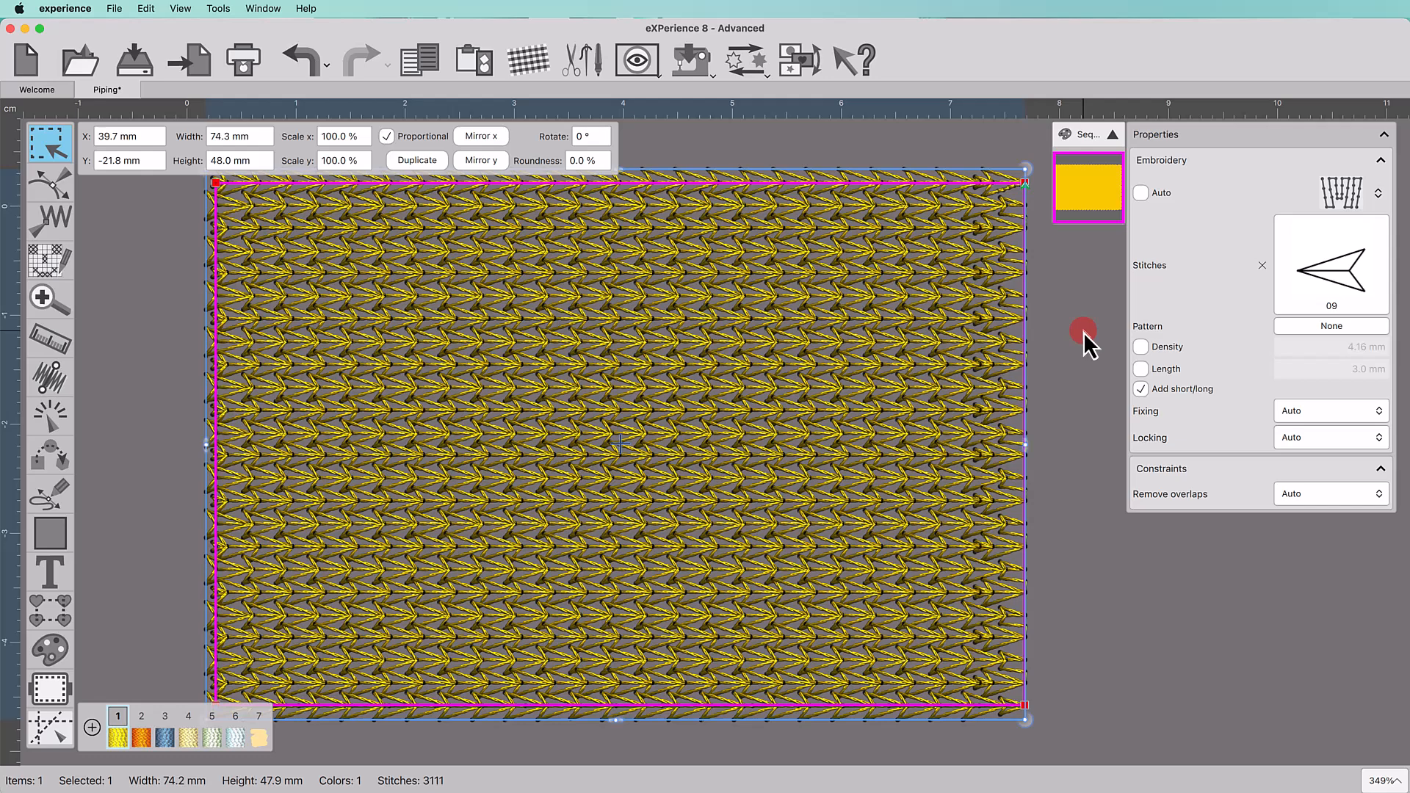
{"action": "left_click", "coordinate": [1258, 266]}
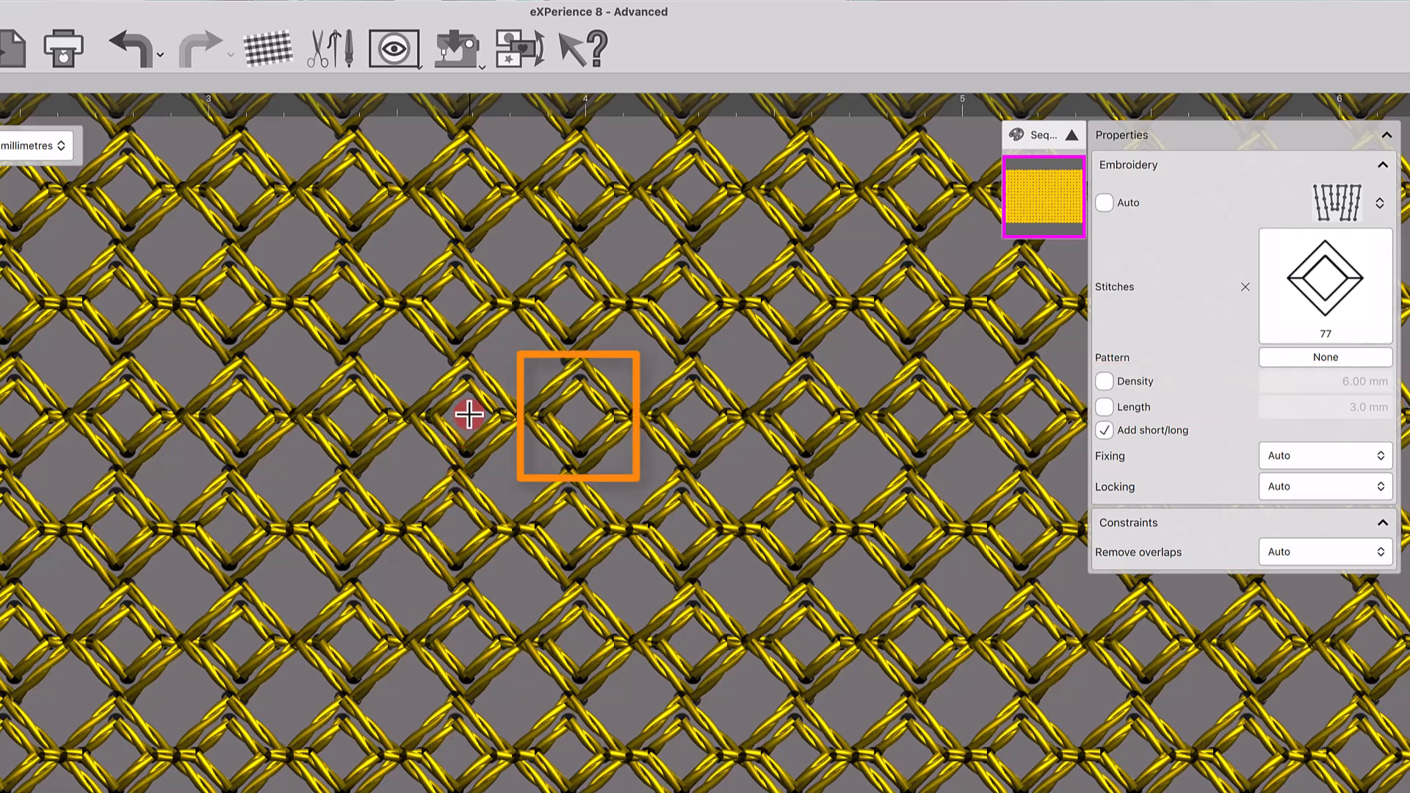
Measure the vertical distance between two aligned diamonds of stitch 77 and the width of one diamond
{"action": "left_click_drag", "start_coordinate": [465, 416], "coordinate": [464, 641]}
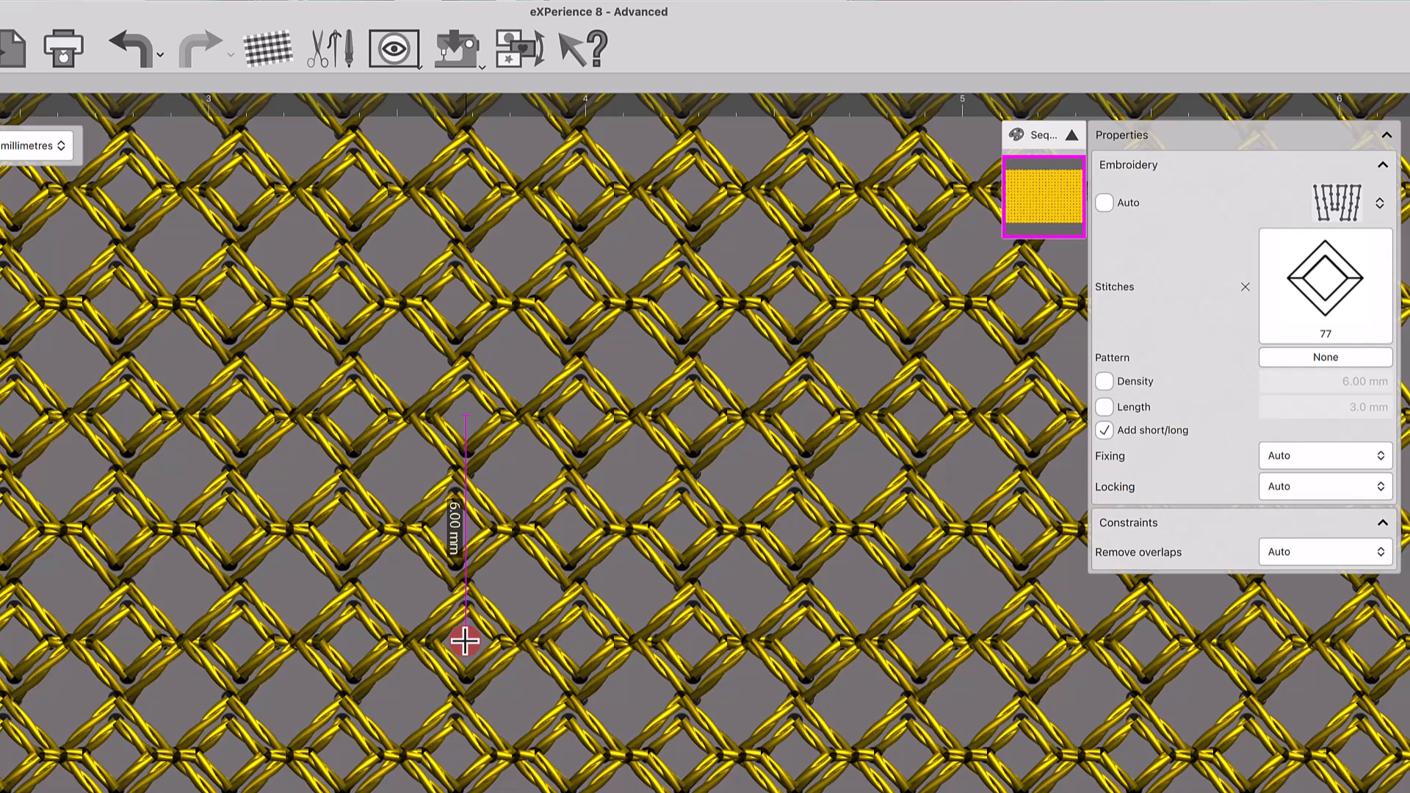
{"action": "left_click_drag", "start_coordinate": [465, 641], "coordinate": [465, 642]}
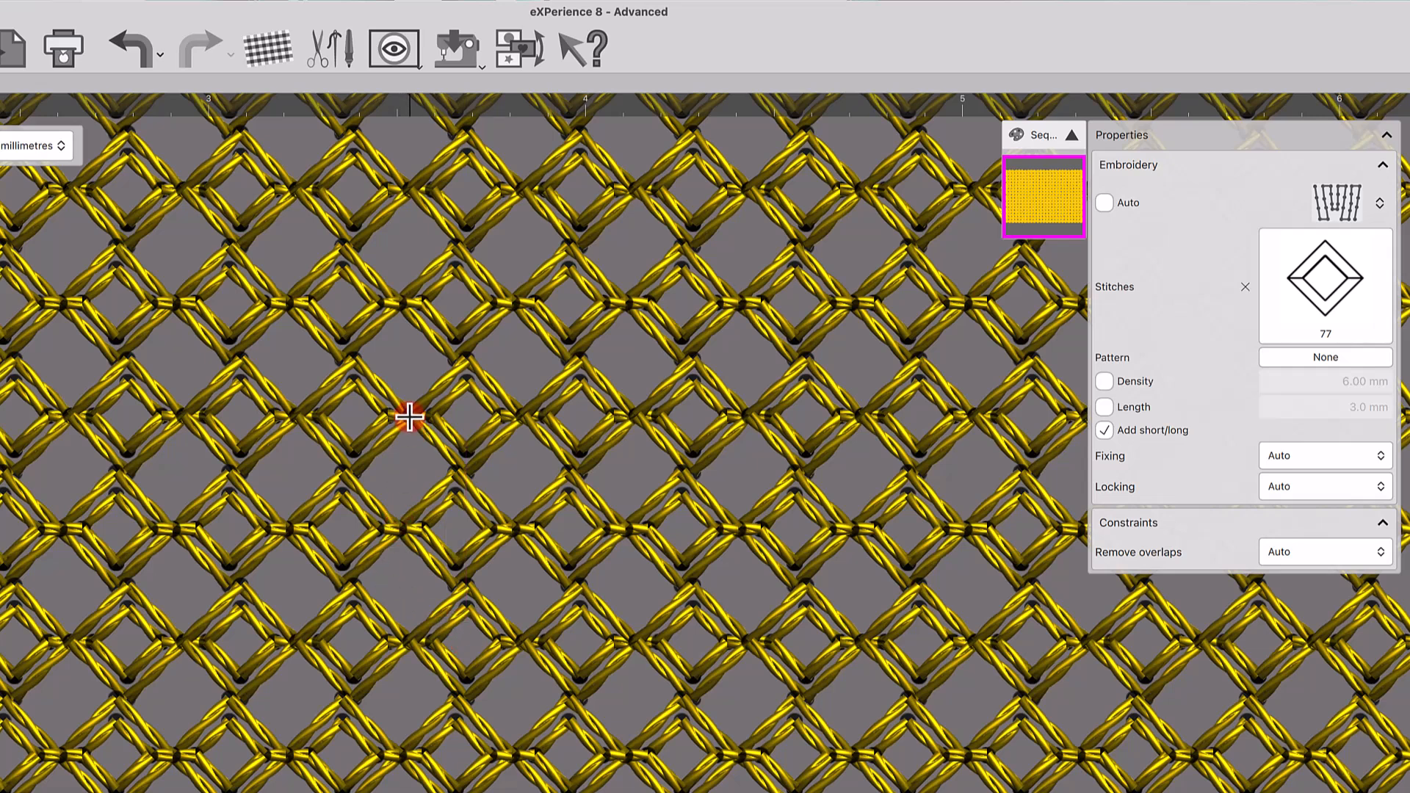
{"action": "left_click_drag", "start_coordinate": [409, 416], "coordinate": [522, 414]}
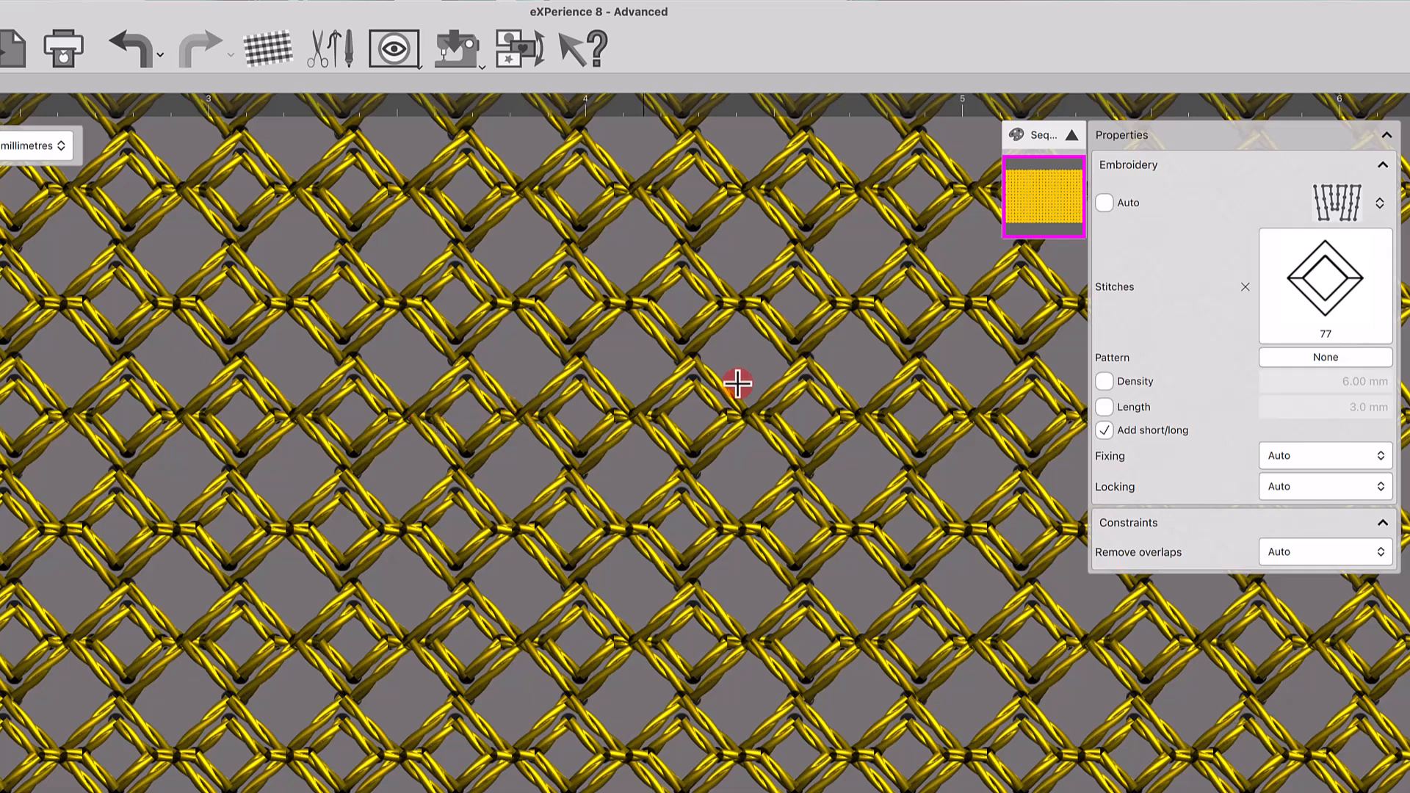
Enable custom length for the rectangle's diamond stitch 77 and set it to 5 mm
{"action": "left_click", "coordinate": [1106, 408]}
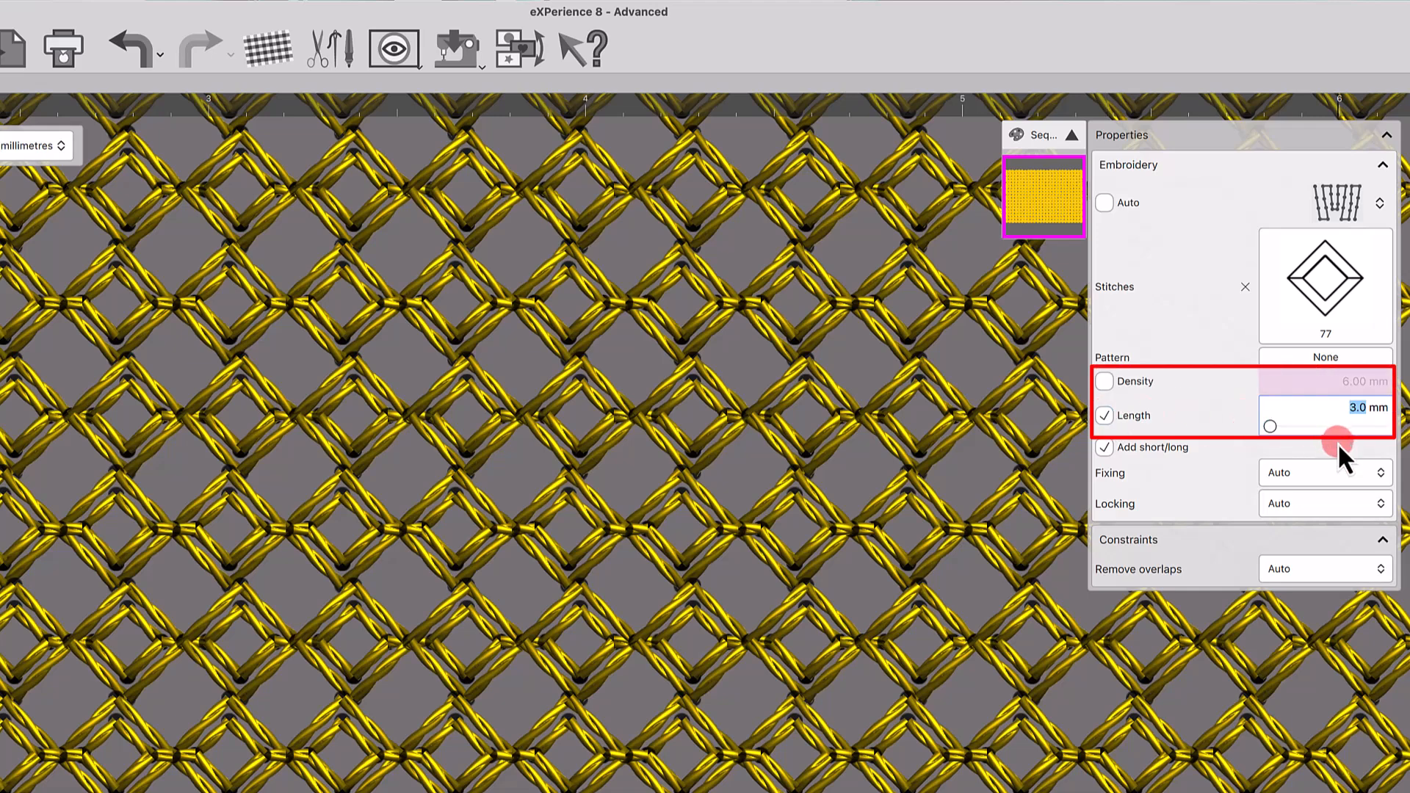
{"action": "type", "text": "5"}
{"action": "key", "text": "Return"}
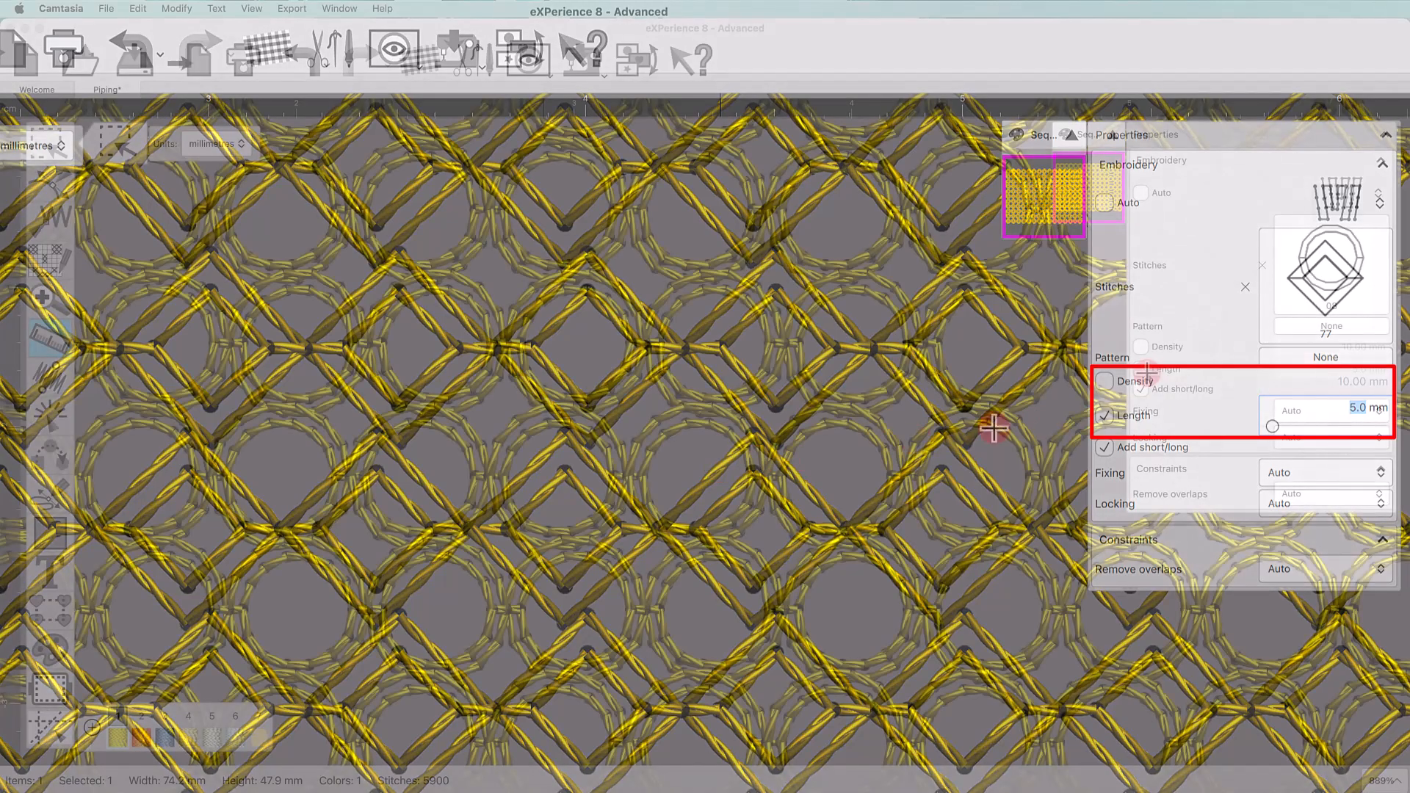
Enable custom length for the rectangle's double-circle stitch 08 and set it to 6 mm
{"action": "left_click", "coordinate": [1143, 376]}
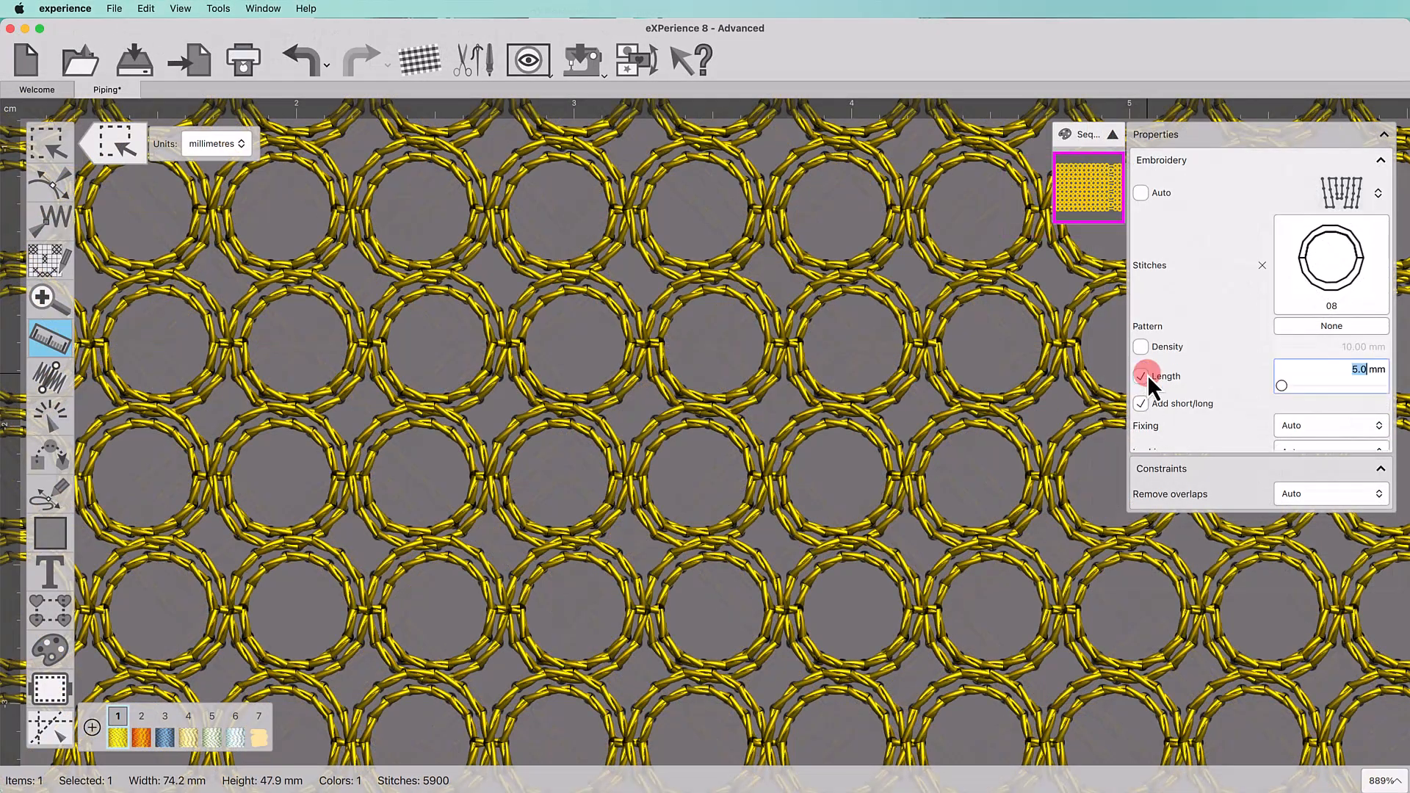
{"action": "left_click", "coordinate": [1338, 361]}
{"action": "type", "text": "6"}
{"action": "key", "text": "Return"}
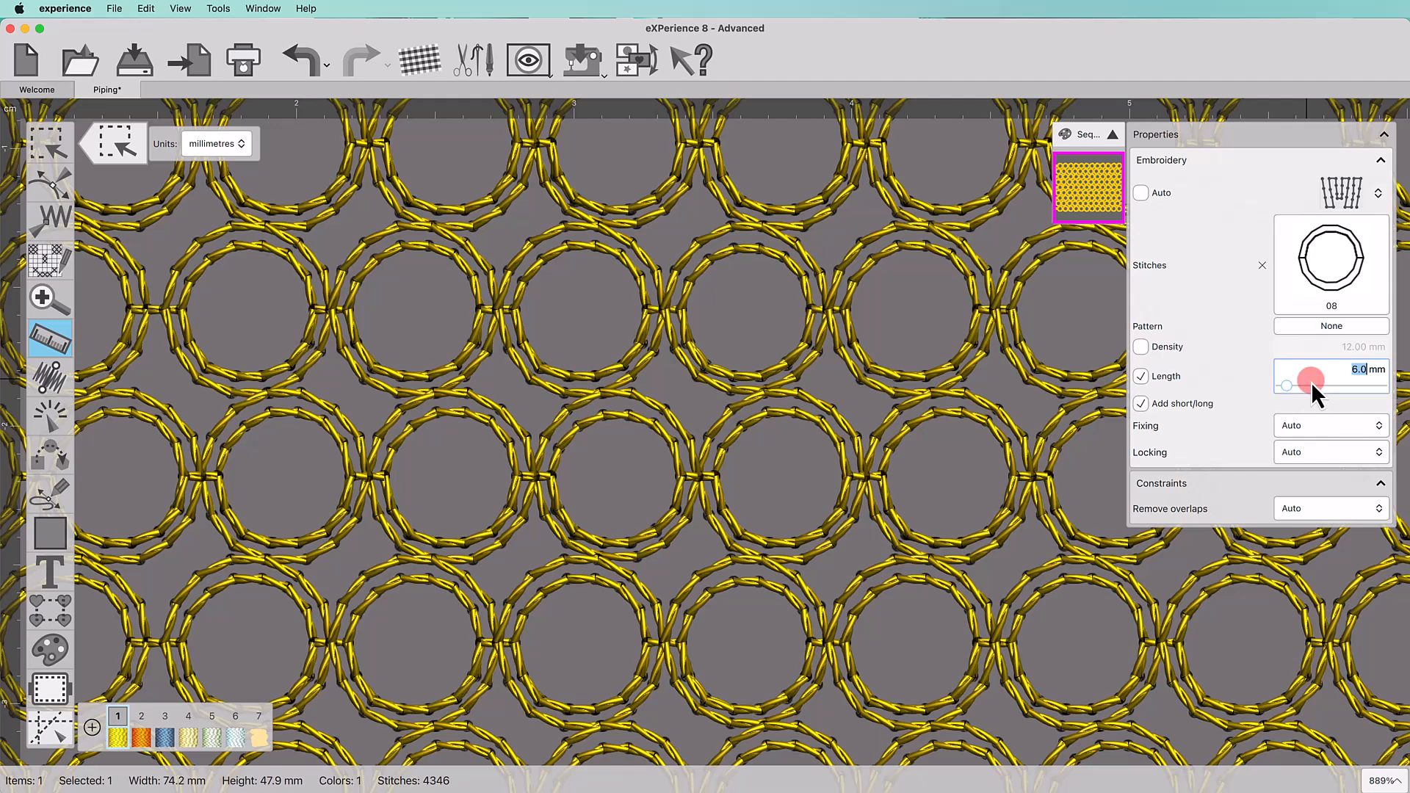
Reduce the length of the double-circle stitch 08 in turn to 5, 4, 3 and 2 mm
{"action": "type", "text": "5"}
{"action": "key", "text": "Return"}
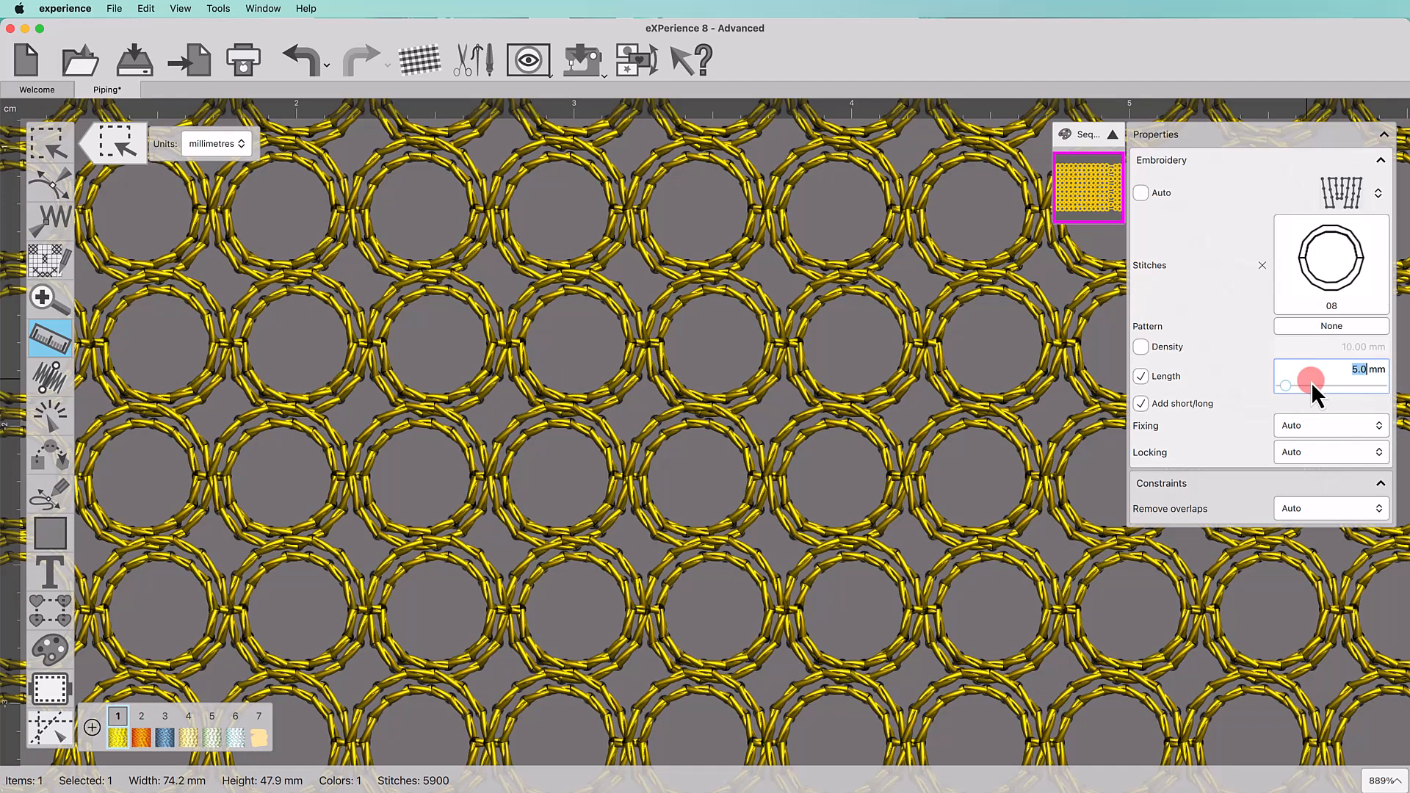
{"action": "type", "text": "4"}
{"action": "key", "text": "Return"}
{"action": "type", "text": "3"}
{"action": "key", "text": "Return"}
{"action": "type", "text": "2"}
{"action": "key", "text": "Return"}
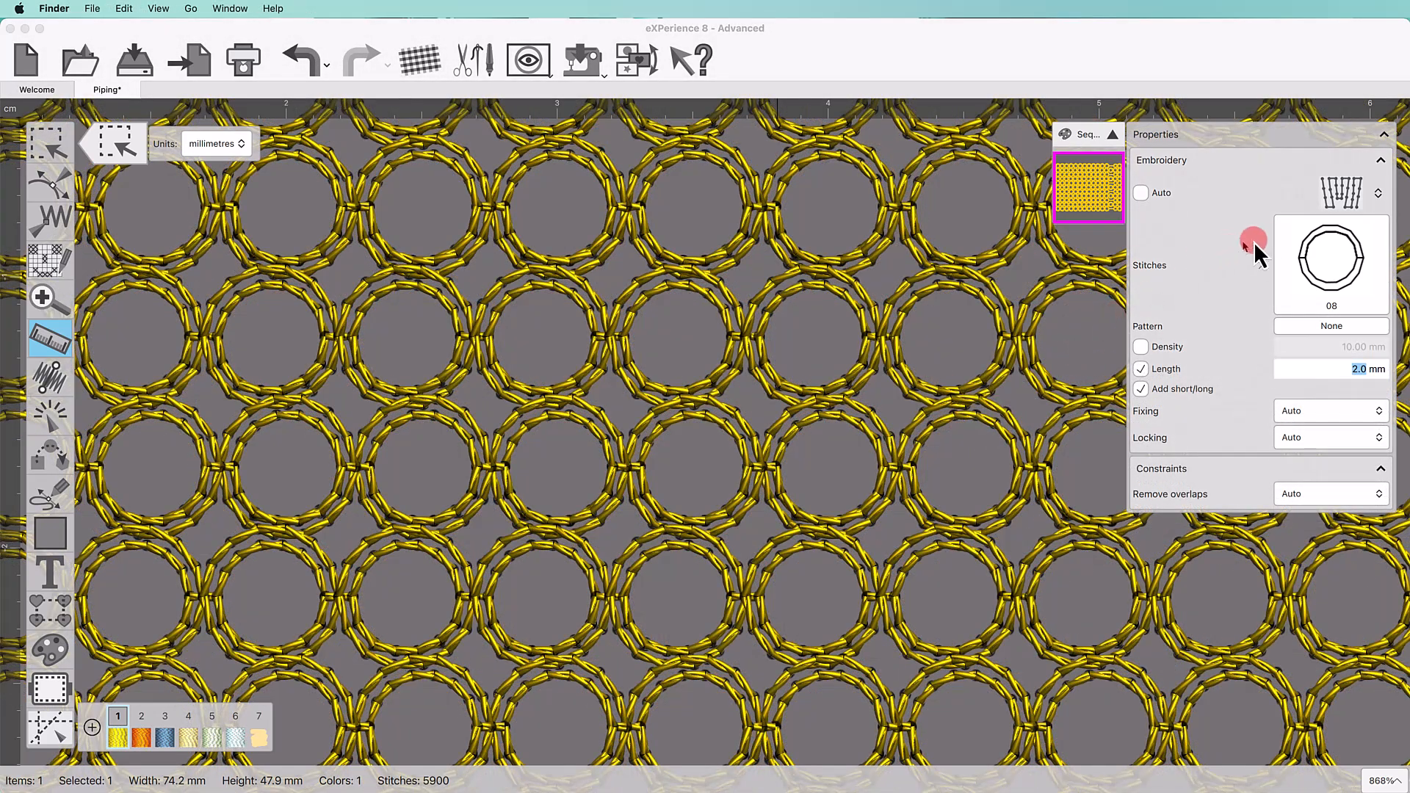
Reset the rectangle's Piping settings to defaults and turn off its custom length
{"action": "left_click", "coordinate": [1337, 205]}
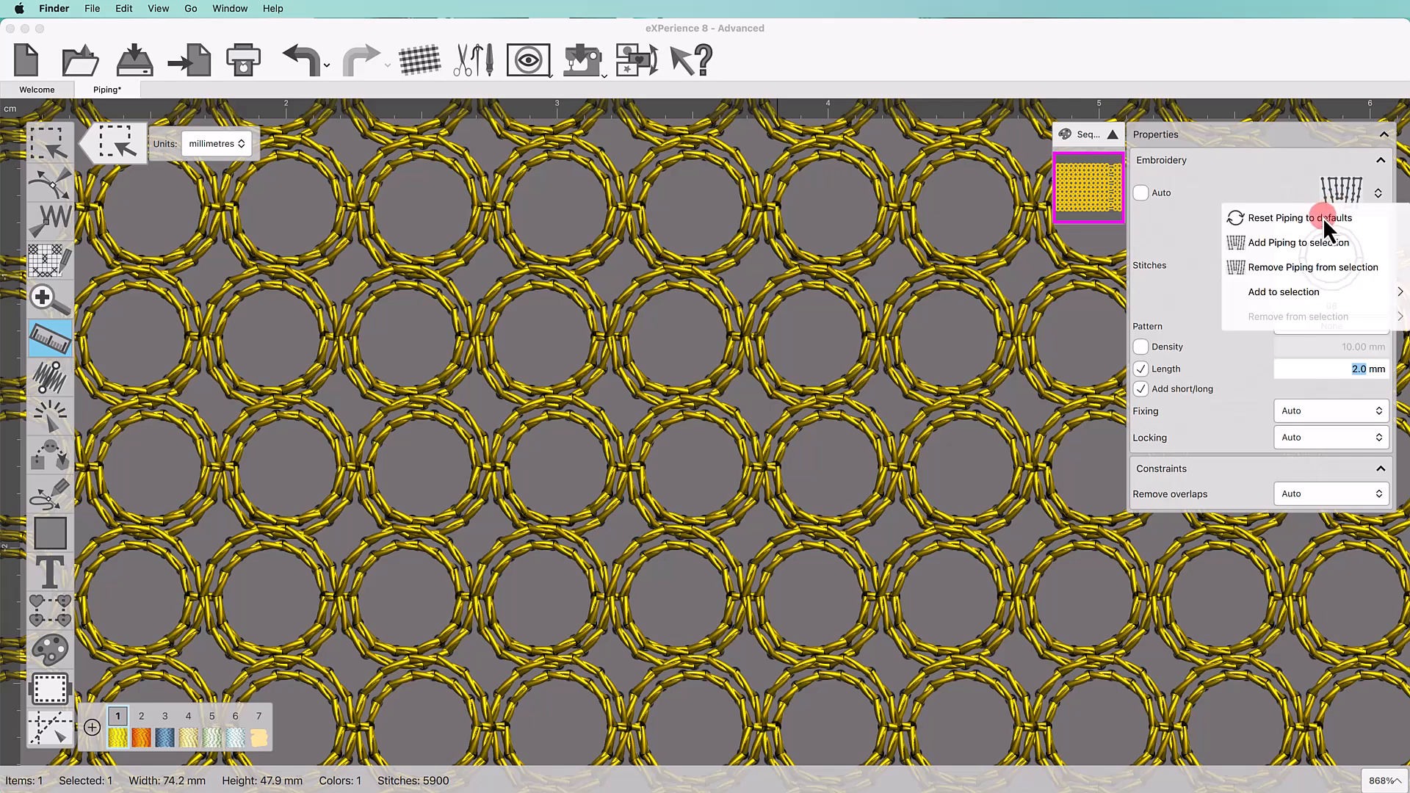
{"action": "left_click", "coordinate": [1320, 221]}
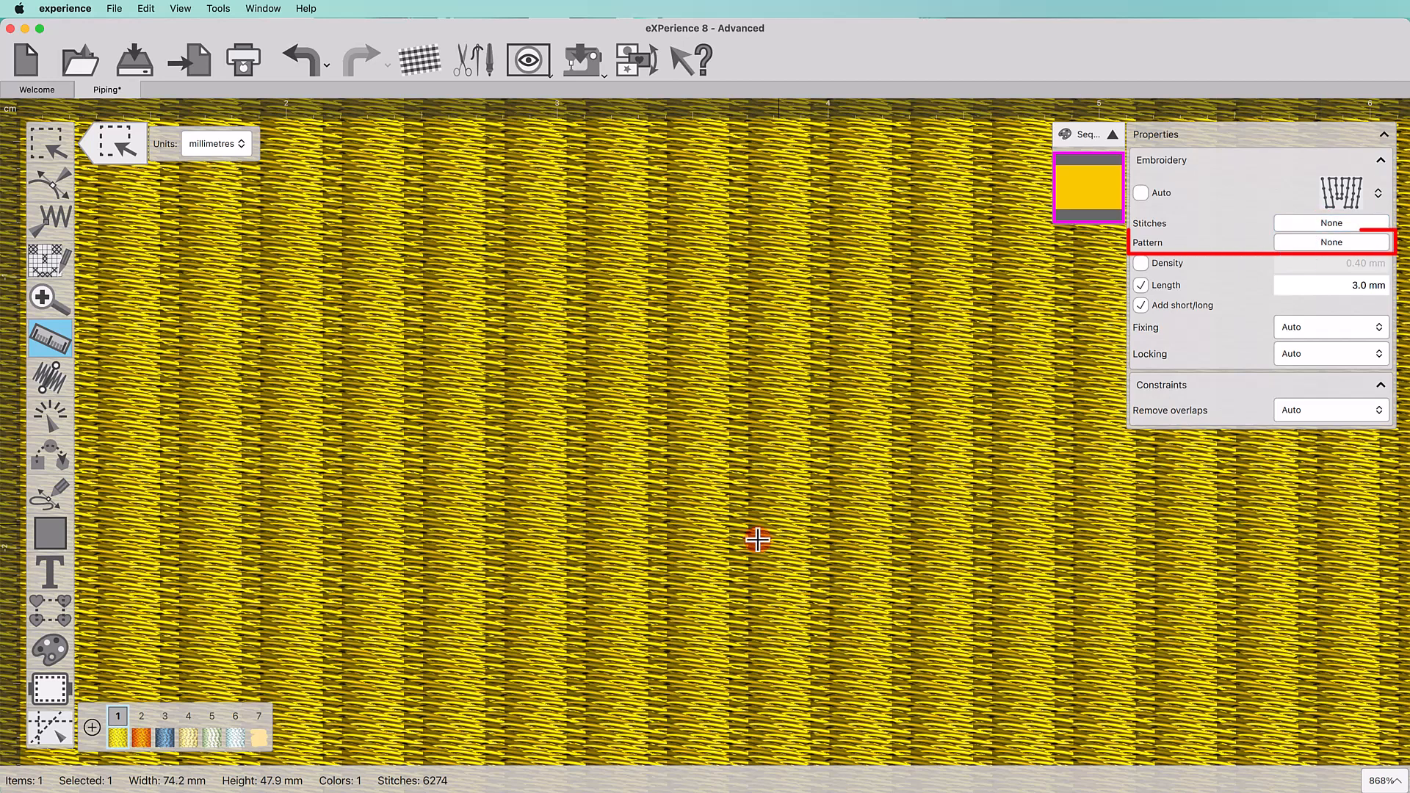
{"action": "left_click", "coordinate": [1141, 285]}
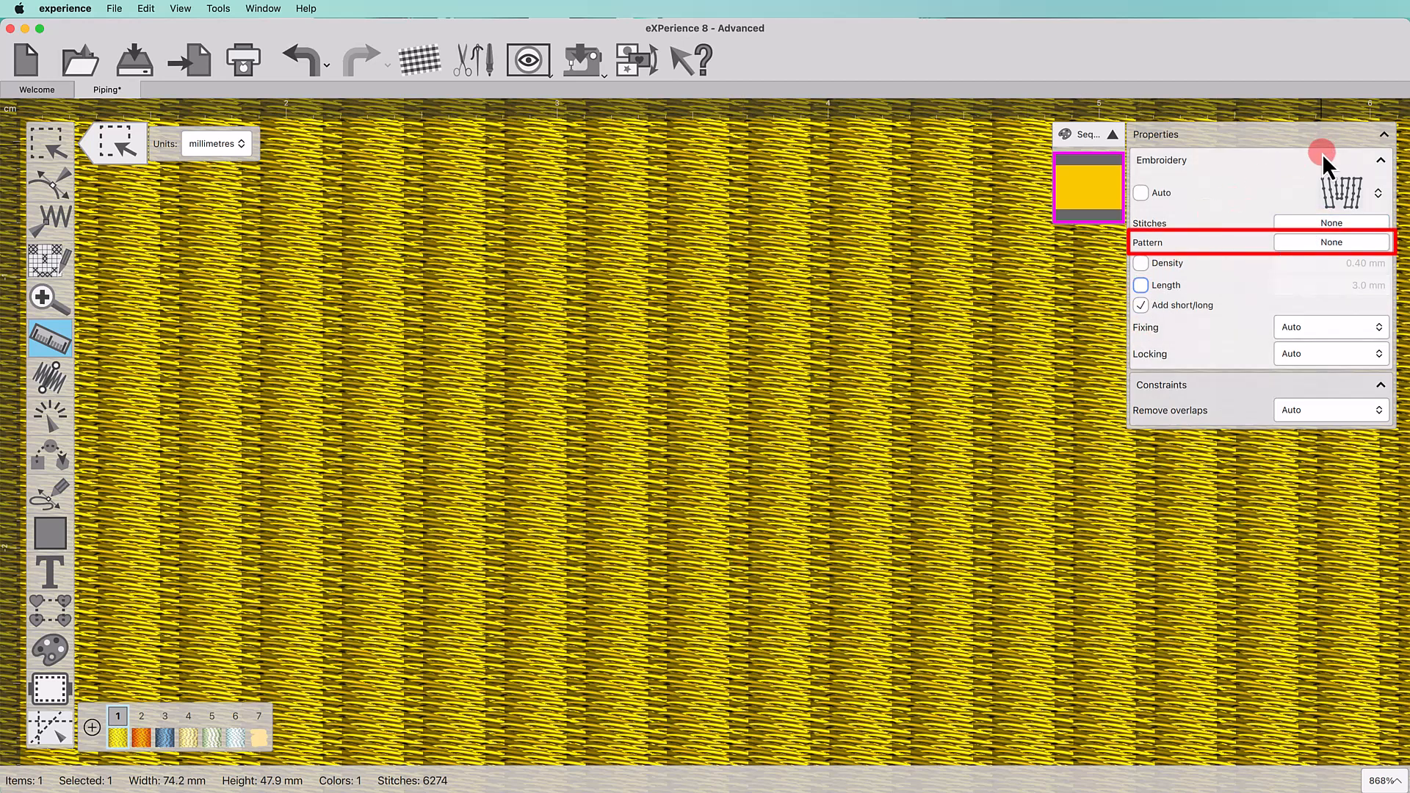
Apply the Zig Zag pattern to the rectangle's Piping fill and replace it with the slanted broken-lines pattern beside Rhombus
{"action": "left_click", "coordinate": [1314, 243]}
{"action": "left_click", "coordinate": [1131, 428]}
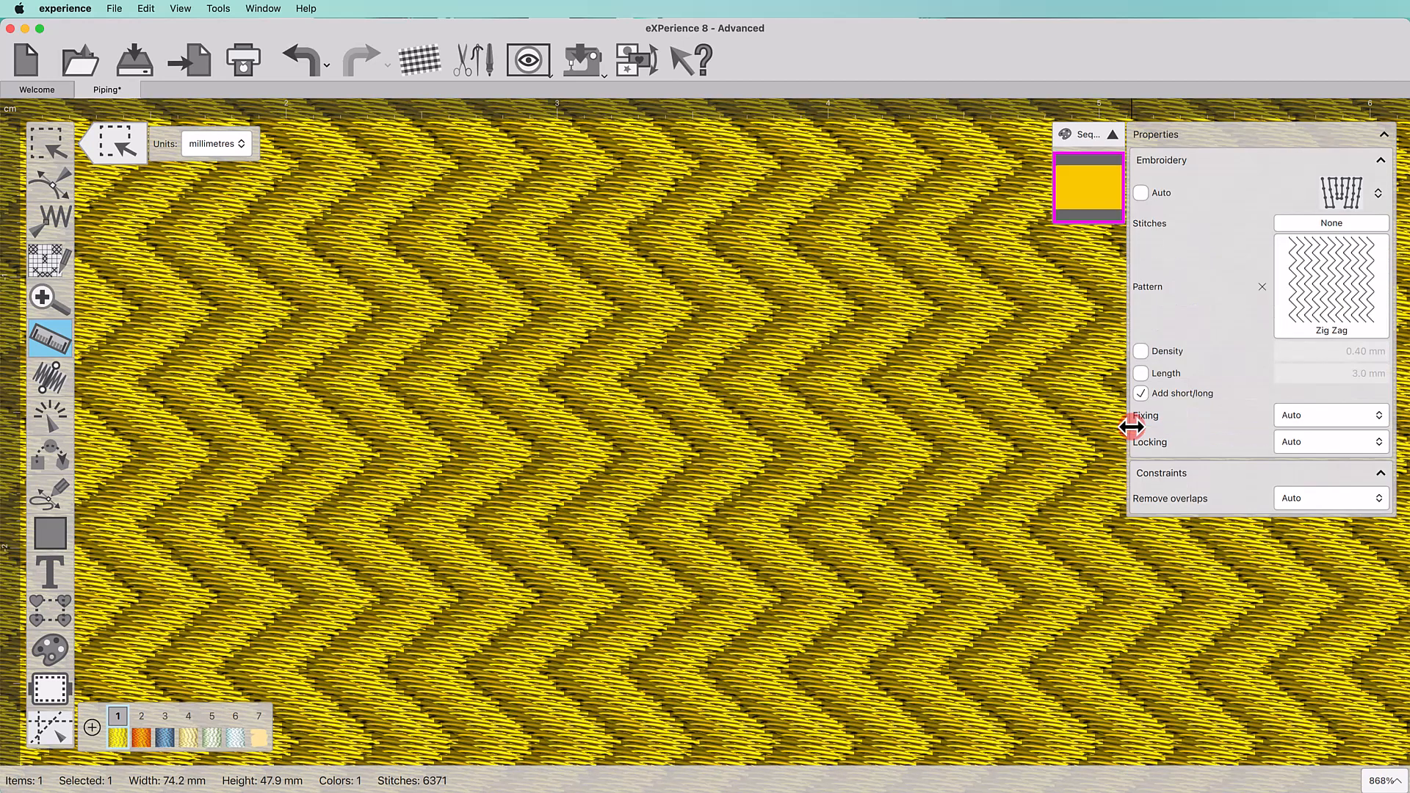
{"action": "left_click", "coordinate": [1333, 284]}
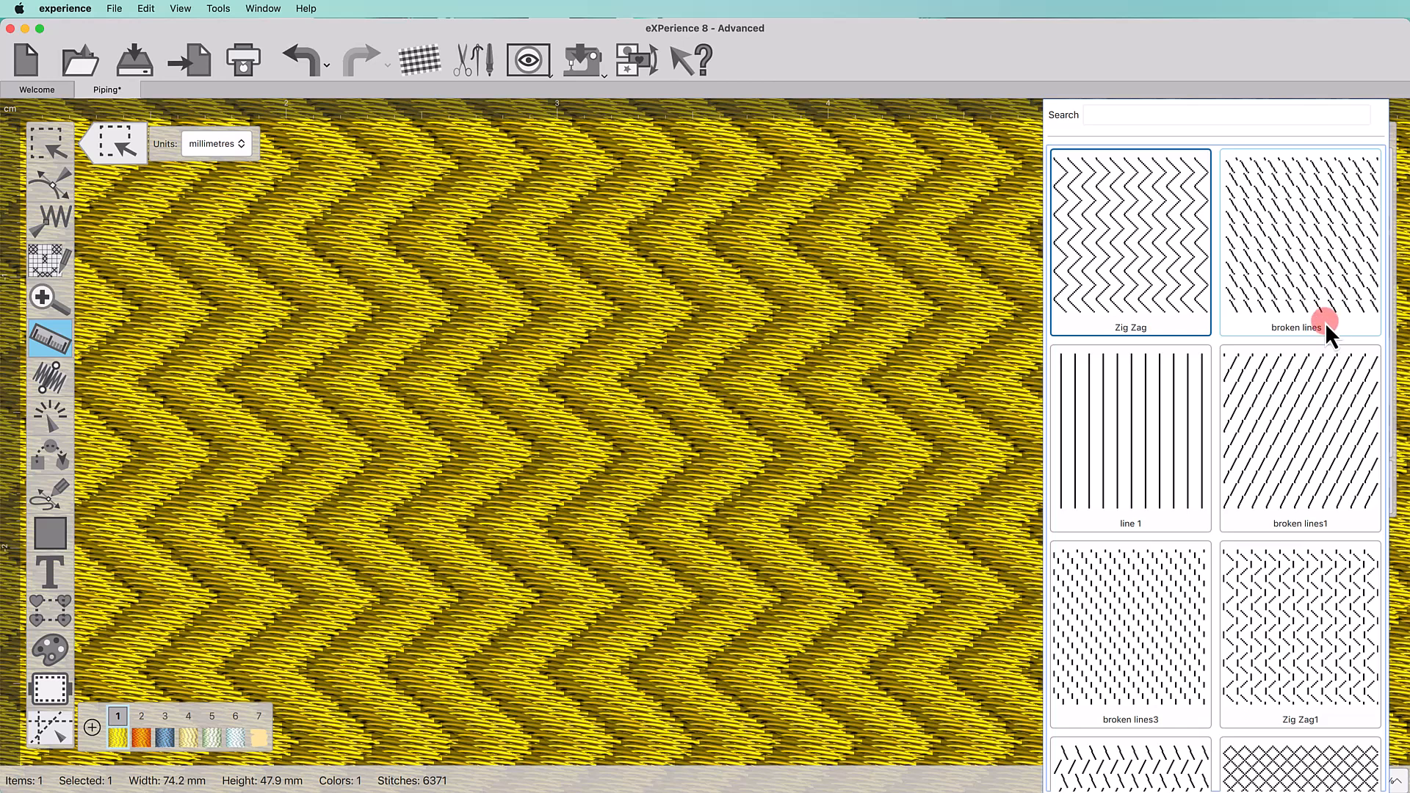
{"action": "scroll", "coordinate": [1149, 642], "scroll_direction": "down", "scroll_amount": 5}
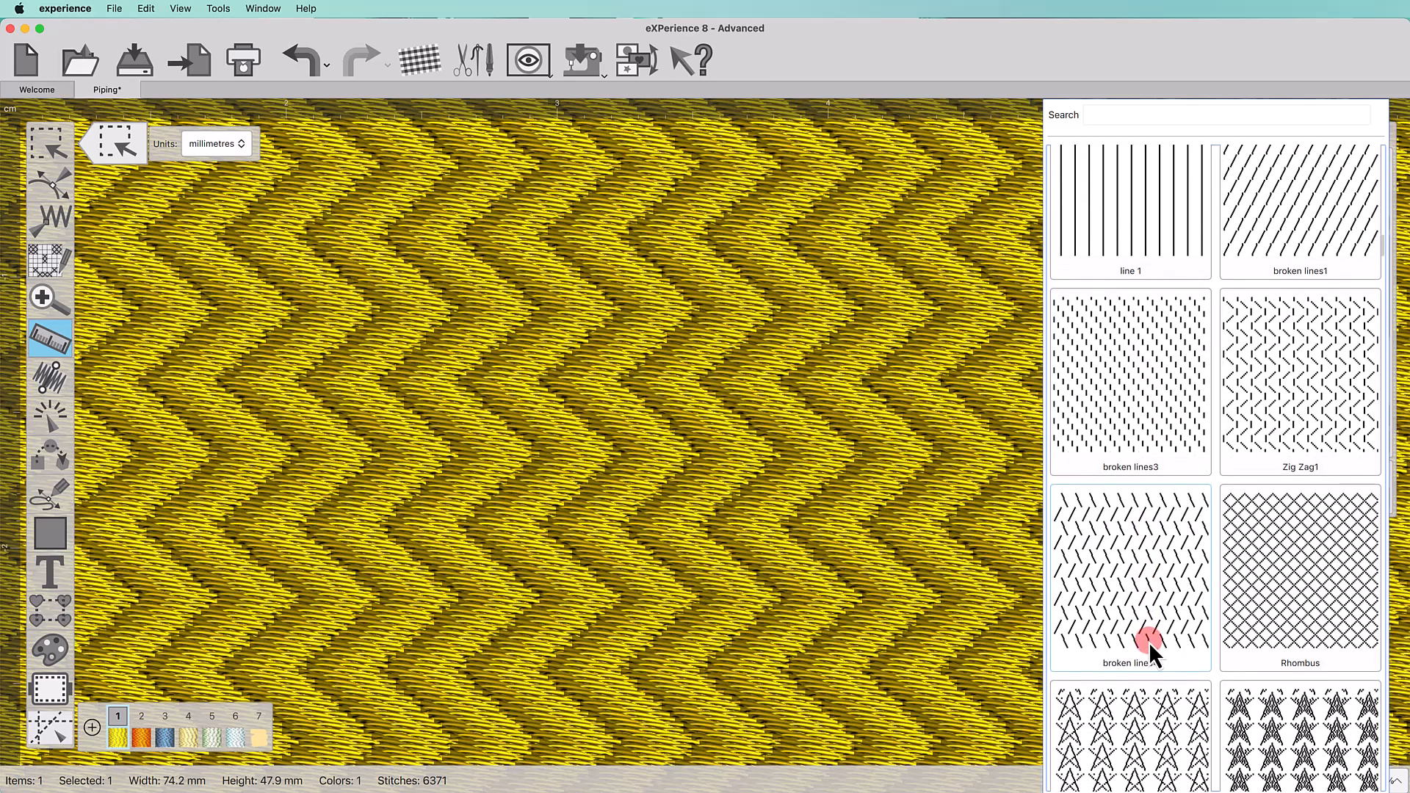
{"action": "left_click", "coordinate": [1134, 591]}
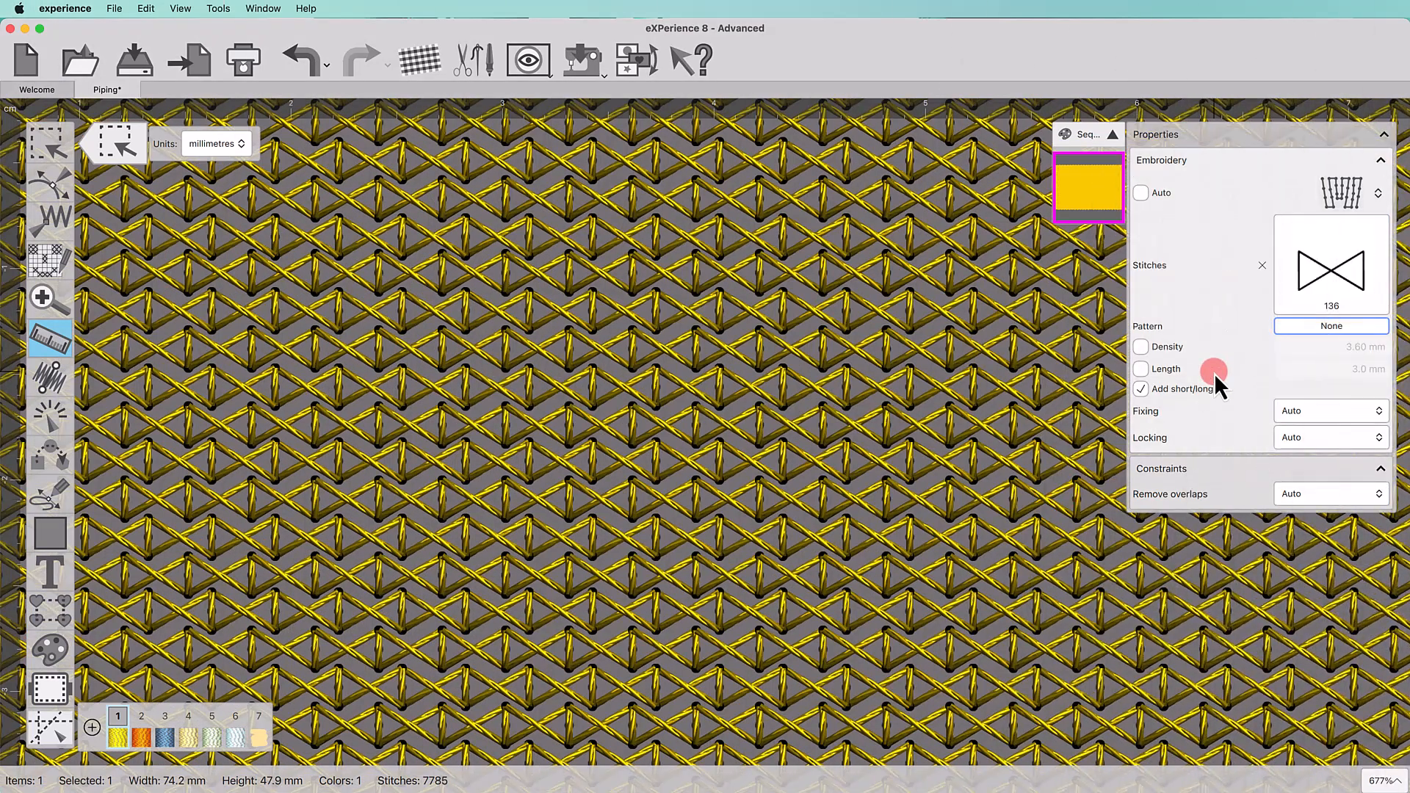
Apply the Line pattern to the rectangle with decorative stitch 136, and replace it with the R2 pattern
{"action": "left_click", "coordinate": [1289, 337]}
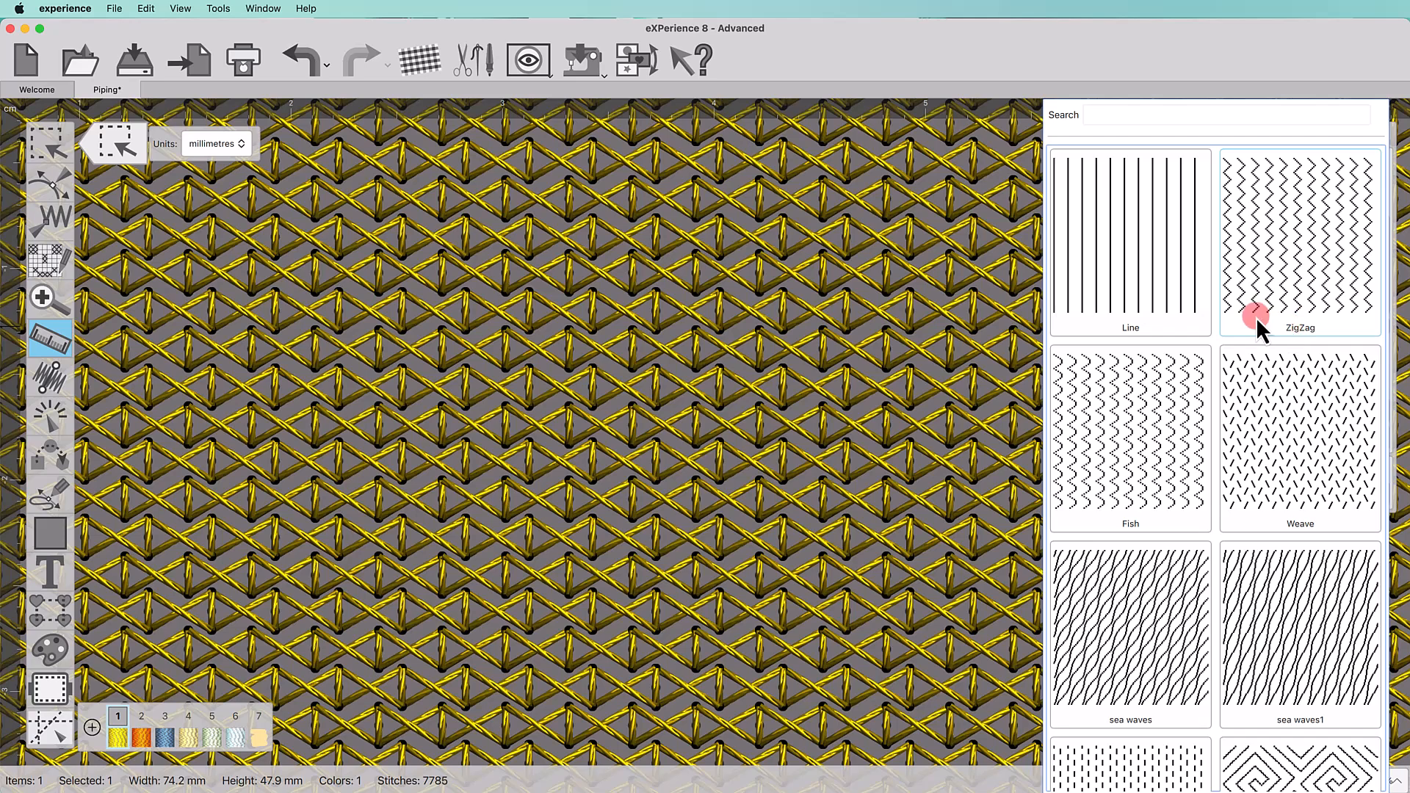
{"action": "left_click", "coordinate": [1143, 268]}
{"action": "left_click", "coordinate": [1328, 366]}
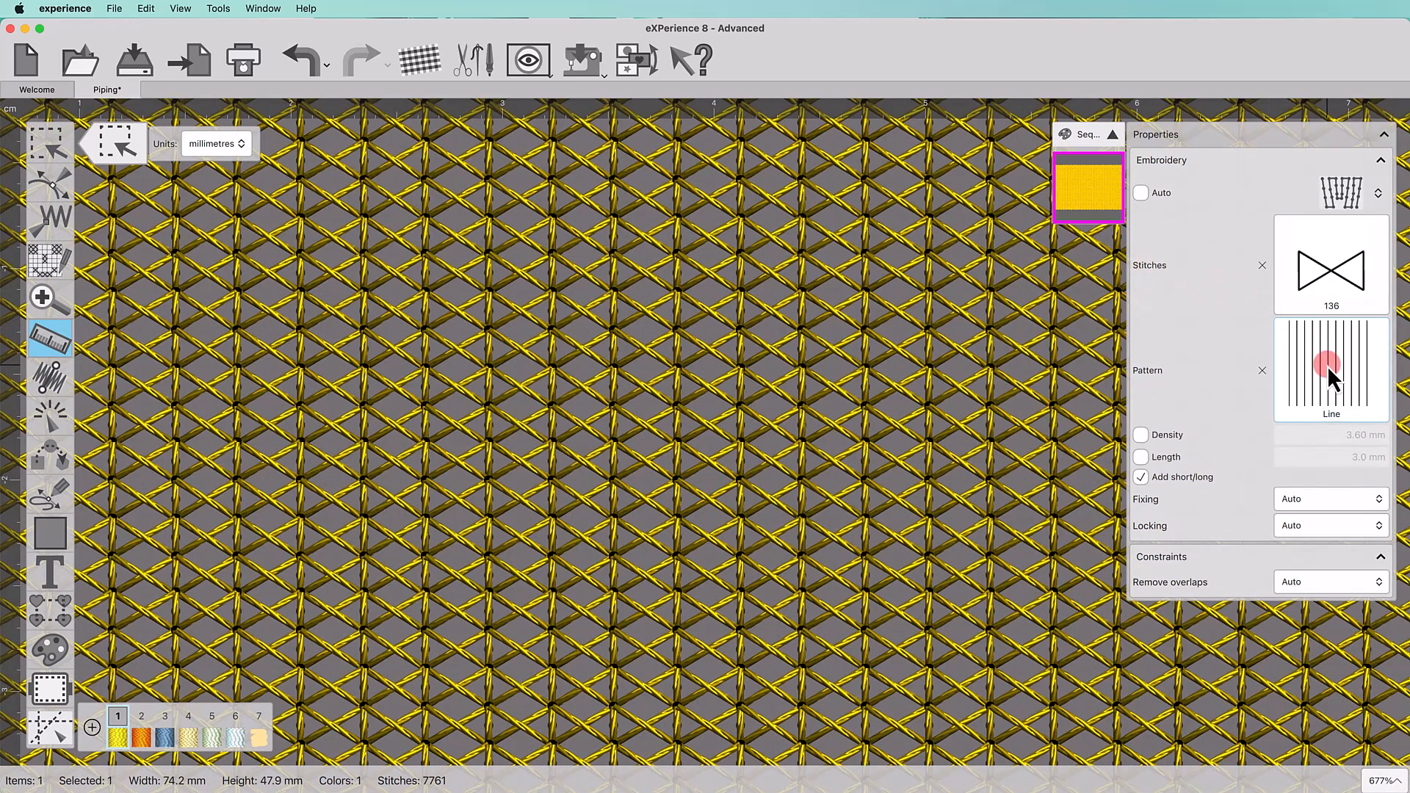
{"action": "scroll", "coordinate": [1209, 598], "scroll_direction": "down", "scroll_amount": 1}
{"action": "scroll", "coordinate": [1209, 598], "scroll_direction": "down", "scroll_amount": 10}
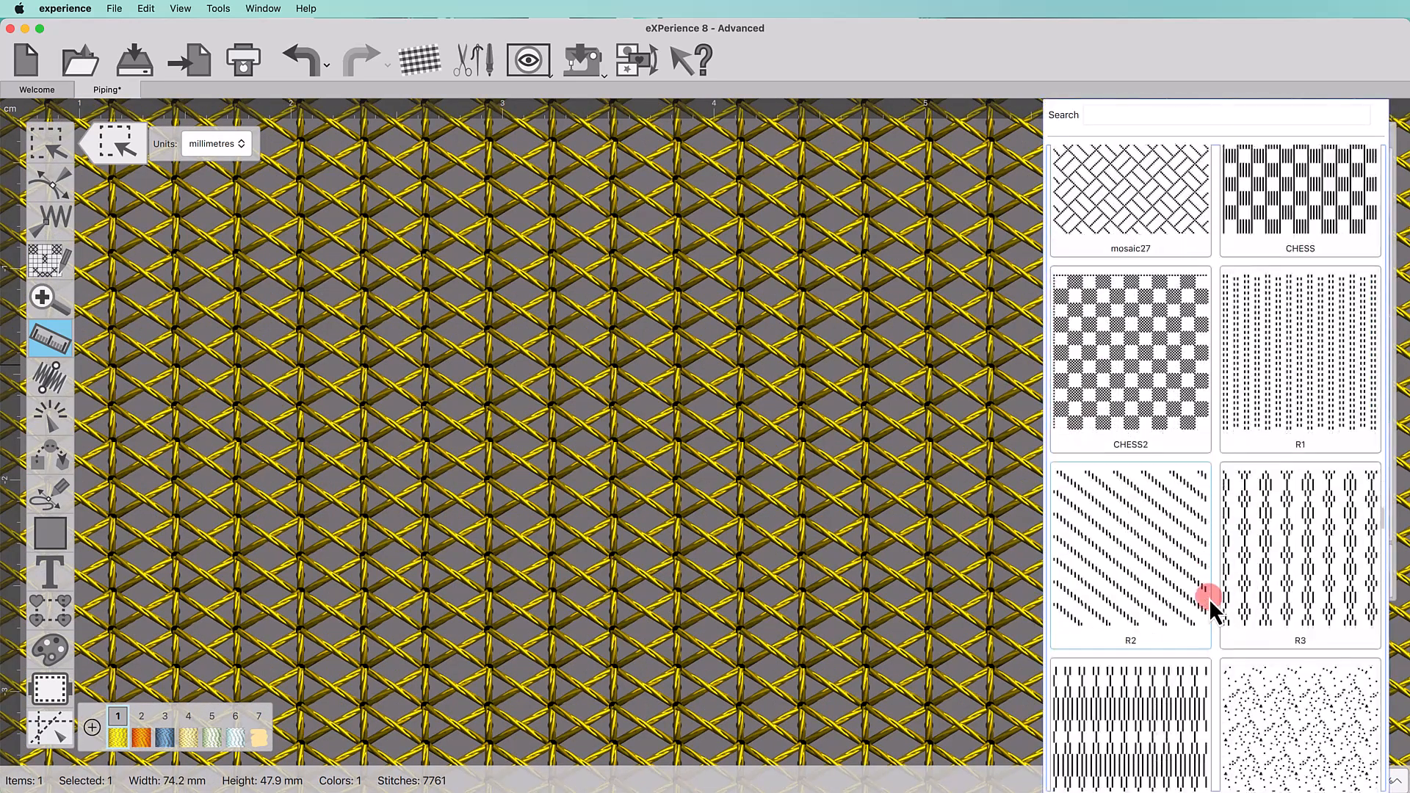
{"action": "left_click", "coordinate": [1160, 440]}
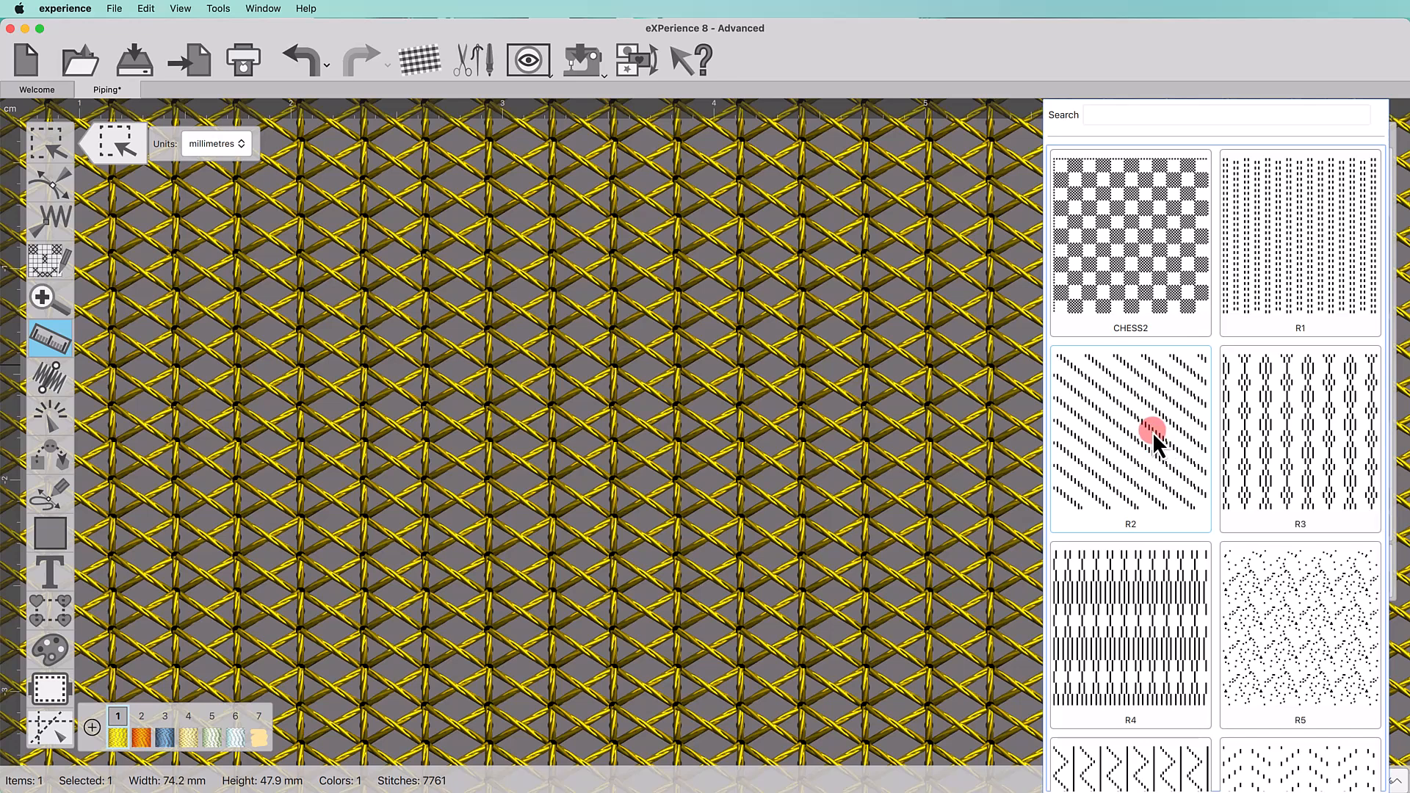
Enable custom length and density for the rectangle with stitch 136 and pattern R2, setting length to 4 mm and density to 6 mm
{"action": "left_click", "coordinate": [1297, 460]}
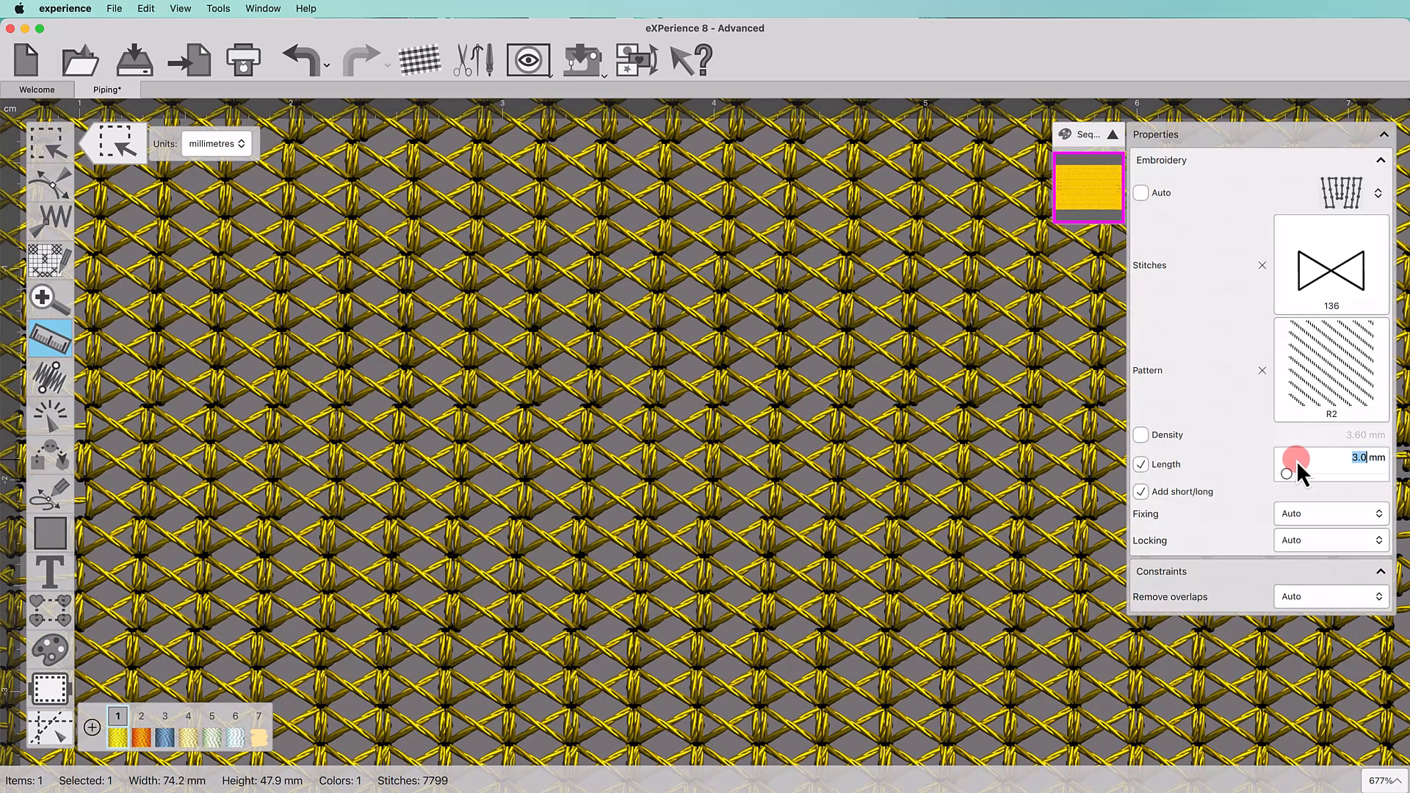
{"action": "type", "text": "4"}
{"action": "key", "text": "Return"}
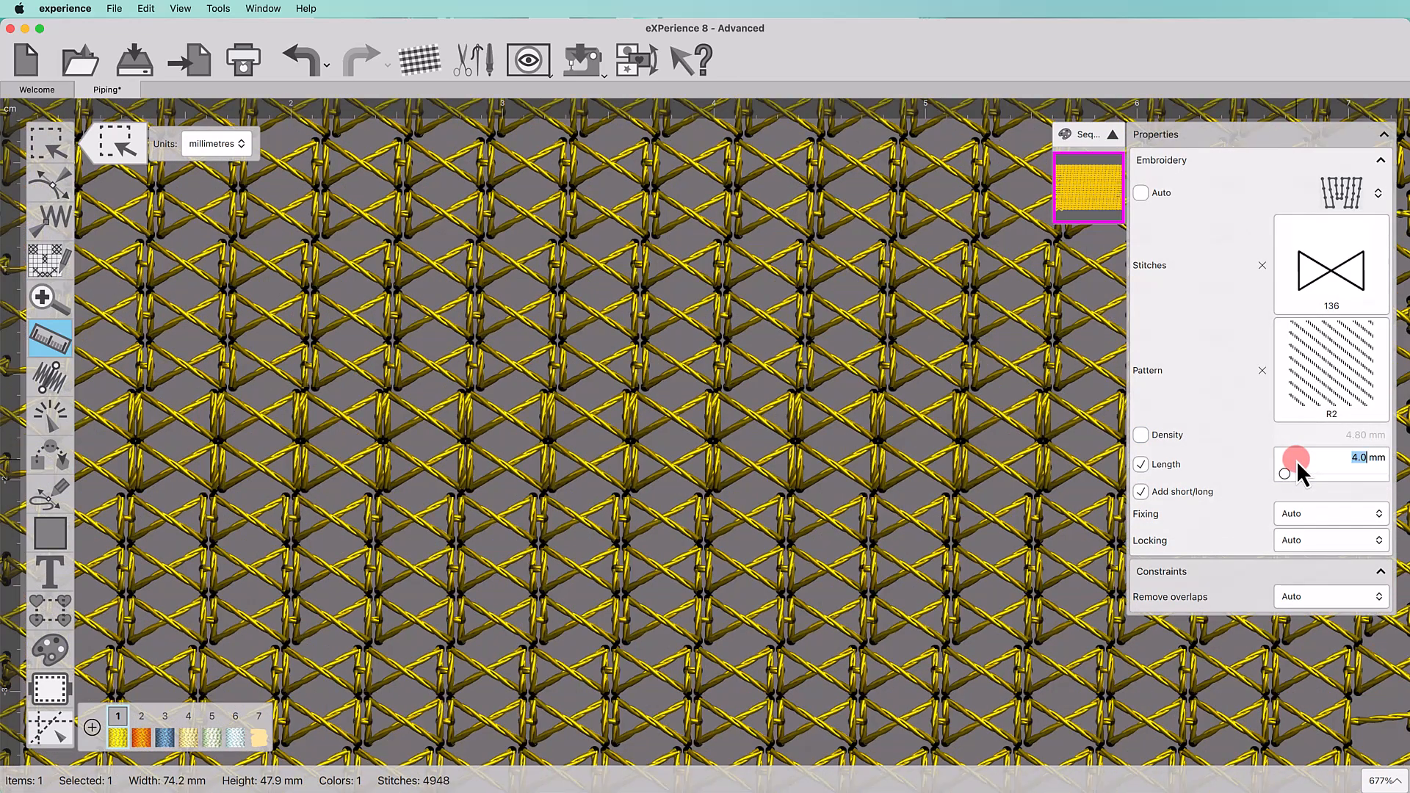
{"action": "left_click", "coordinate": [1306, 435]}
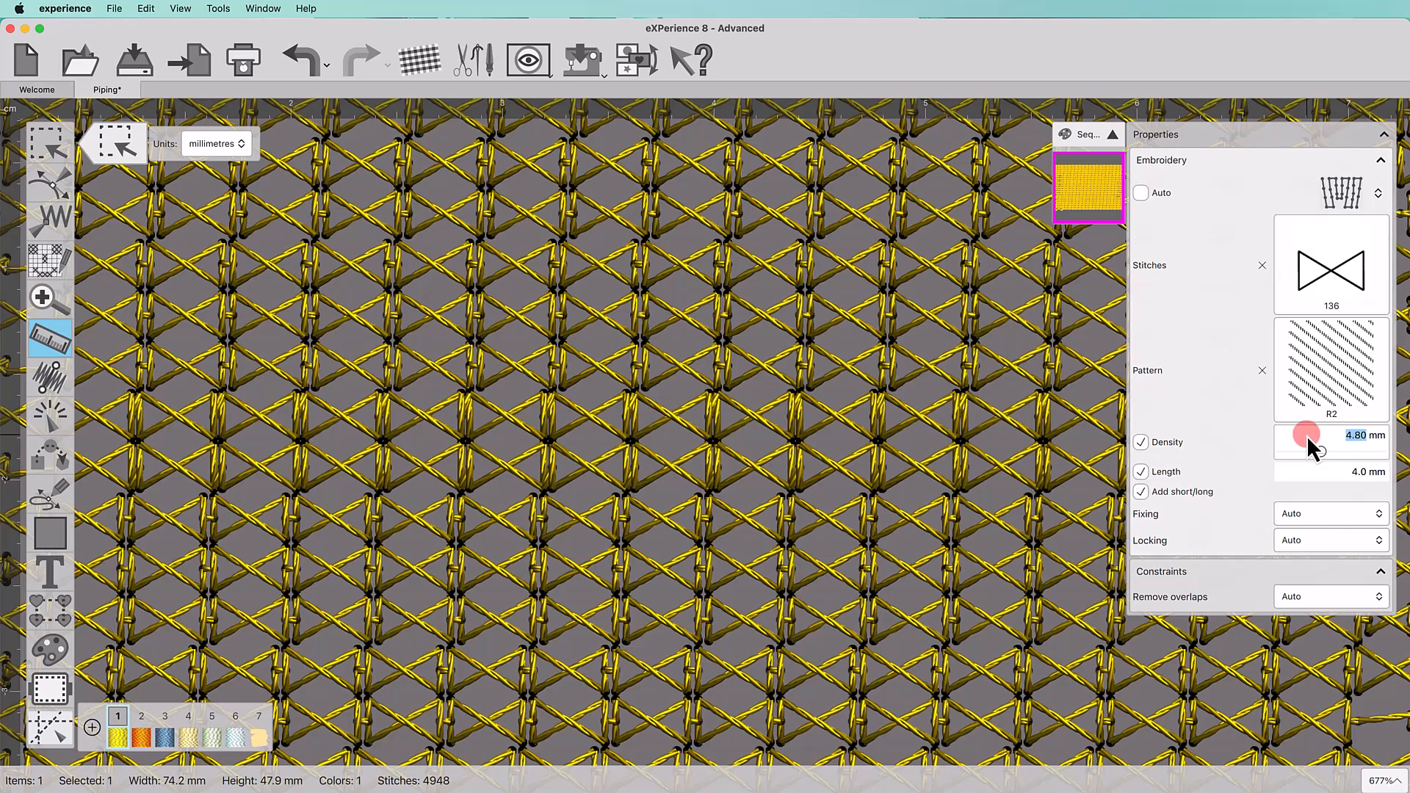
{"action": "type", "text": "6"}
{"action": "key", "text": "Return"}
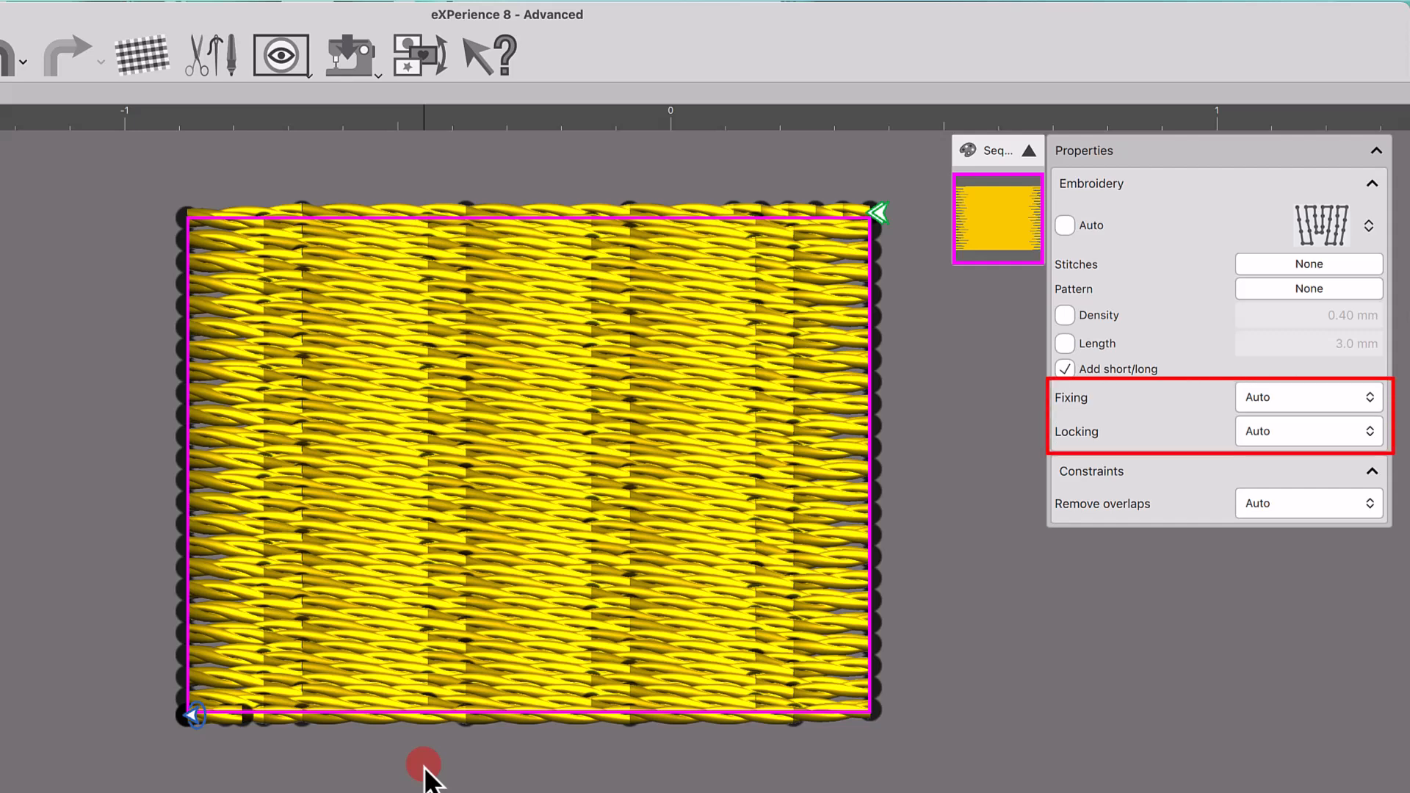
Show the small rectangle's stitch points instead of the realistic view, and change its Fixing to Never and back on with Always
{"action": "key", "text": "t"}
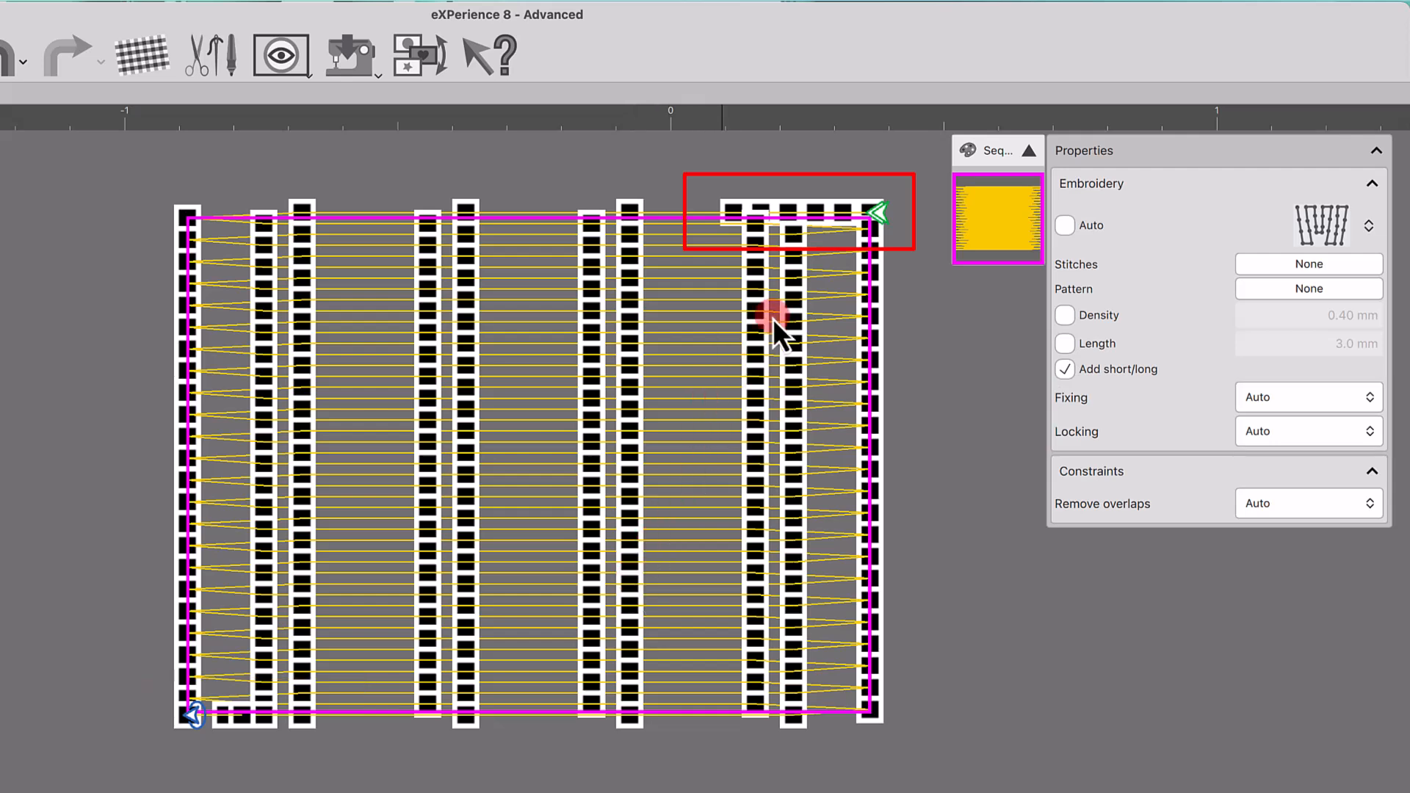
{"action": "left_click", "coordinate": [1275, 404]}
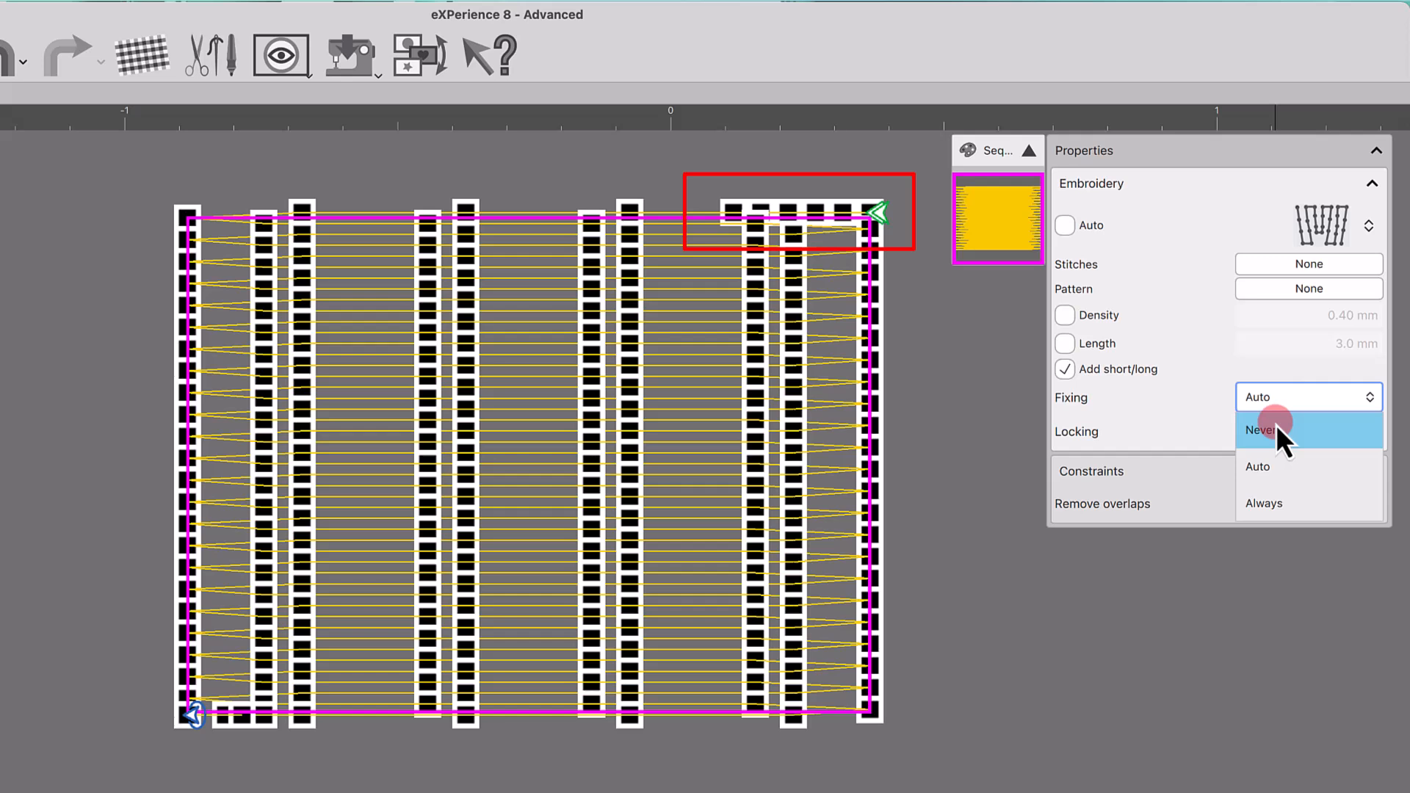
{"action": "left_click", "coordinate": [1275, 429]}
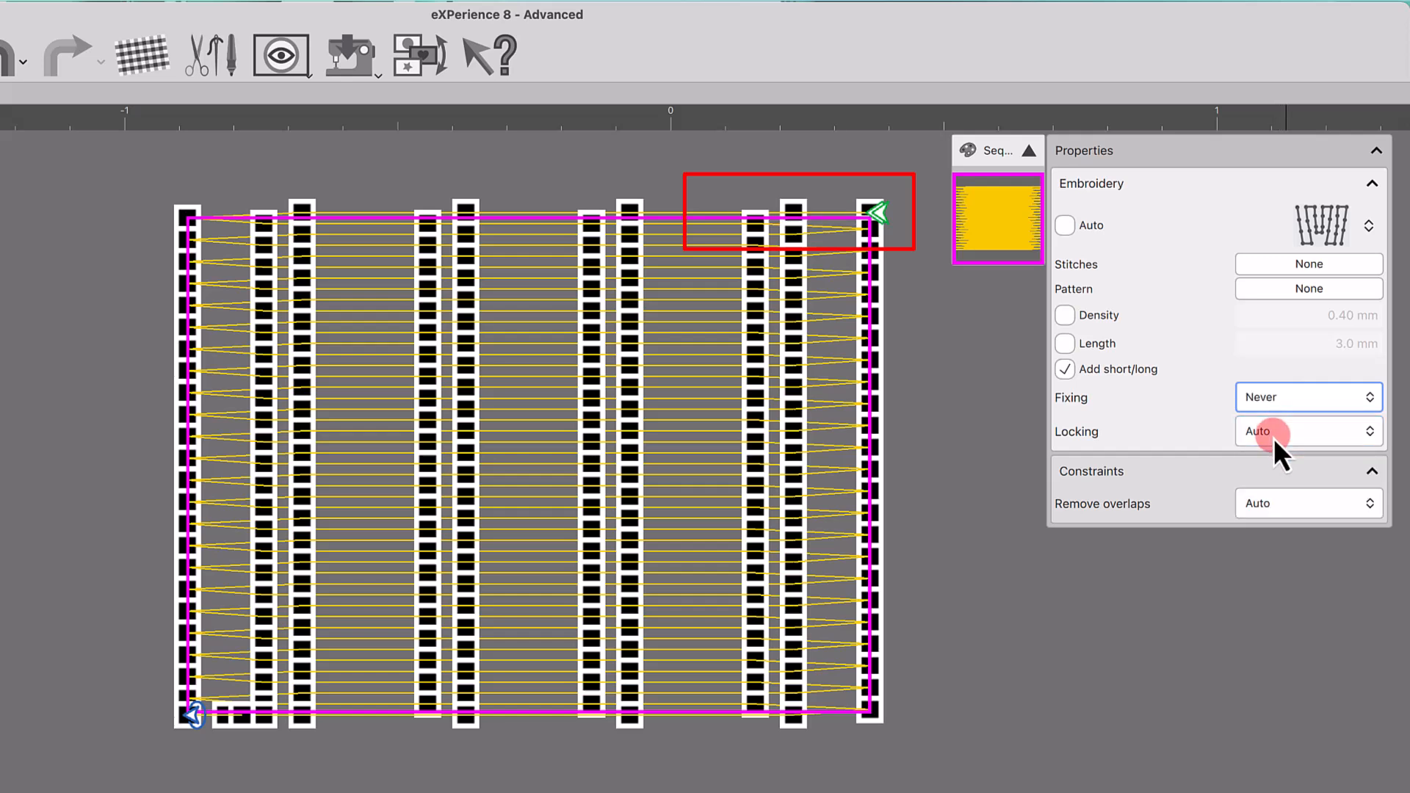
{"action": "left_click", "coordinate": [1289, 396]}
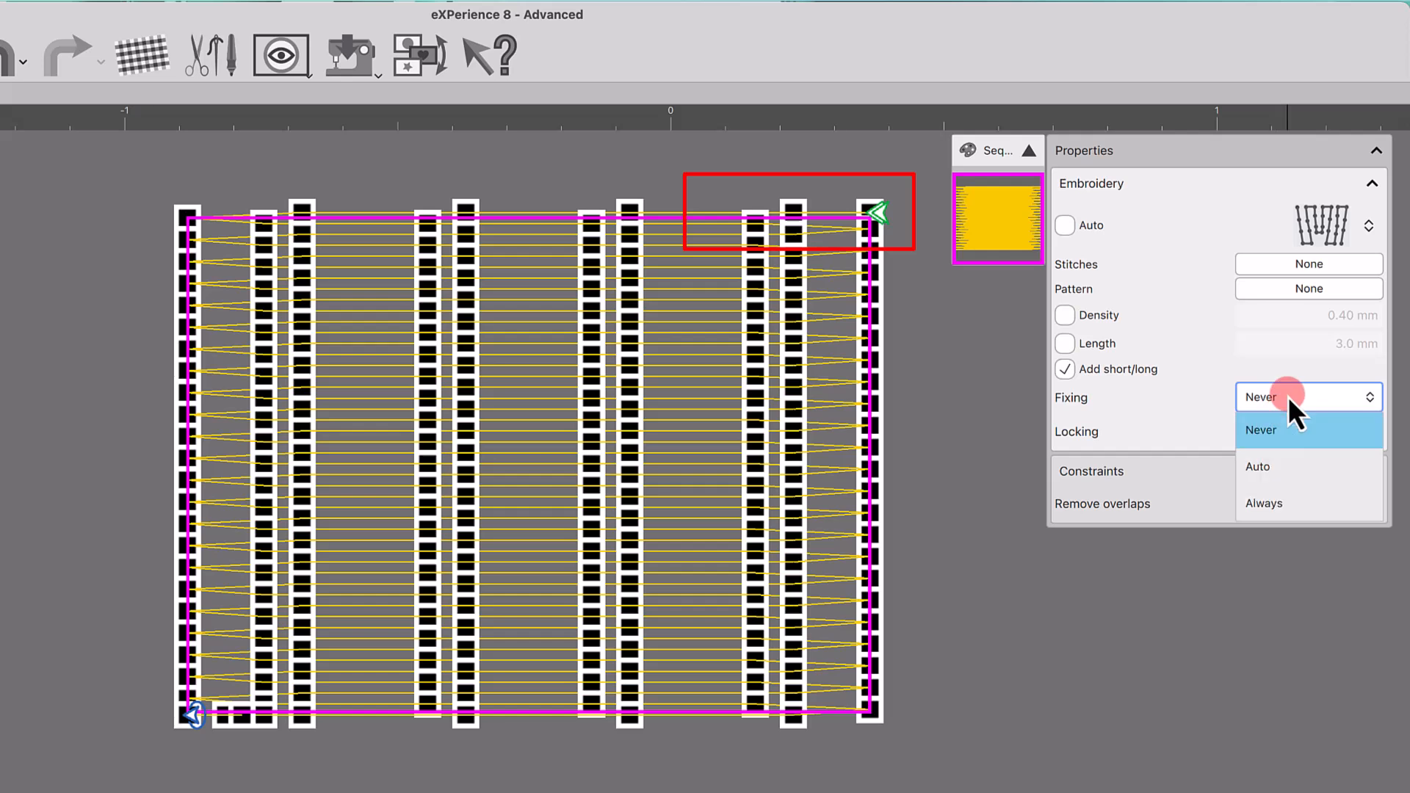
{"action": "left_click", "coordinate": [1284, 501]}
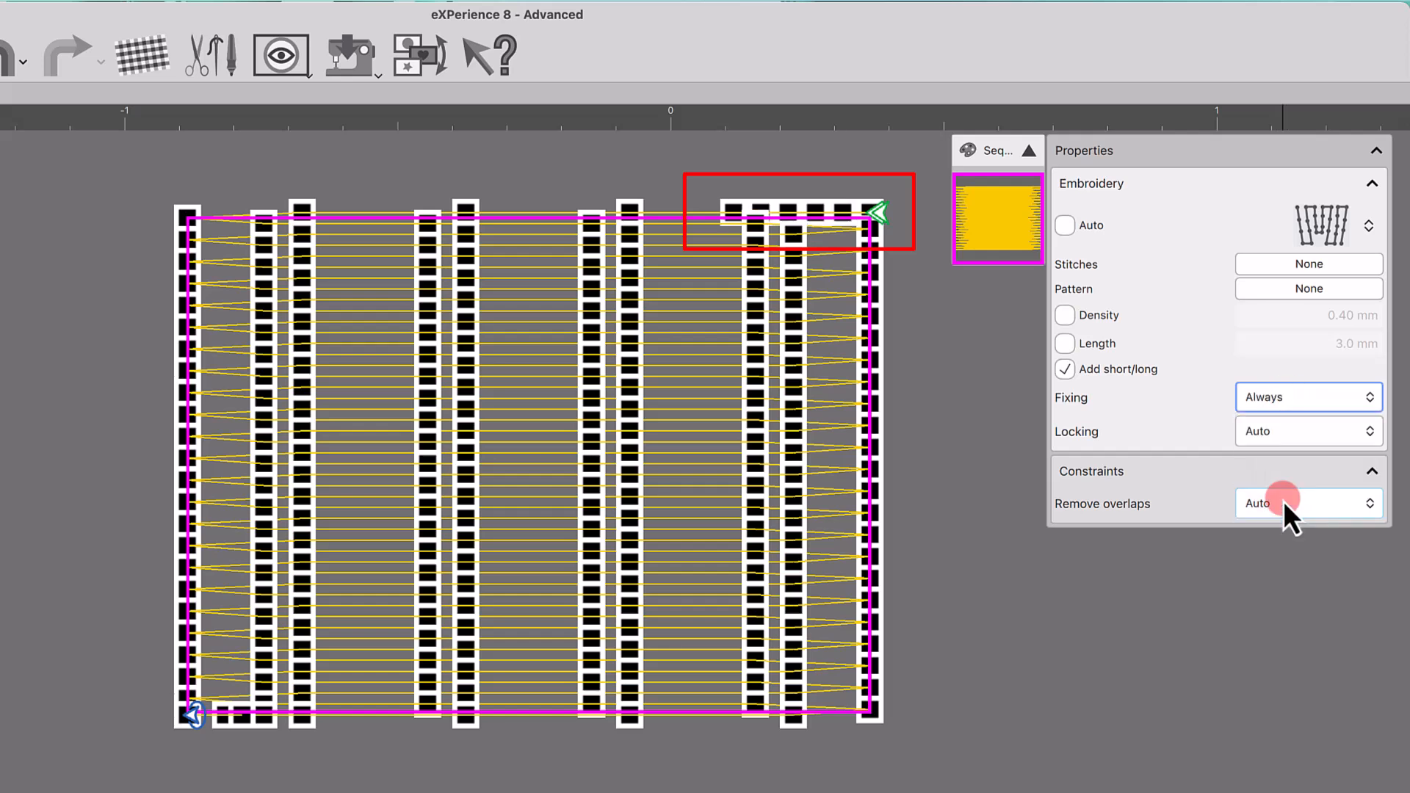
Change the small rectangle's Locking to Never and back on with Always
{"action": "left_click", "coordinate": [1282, 430]}
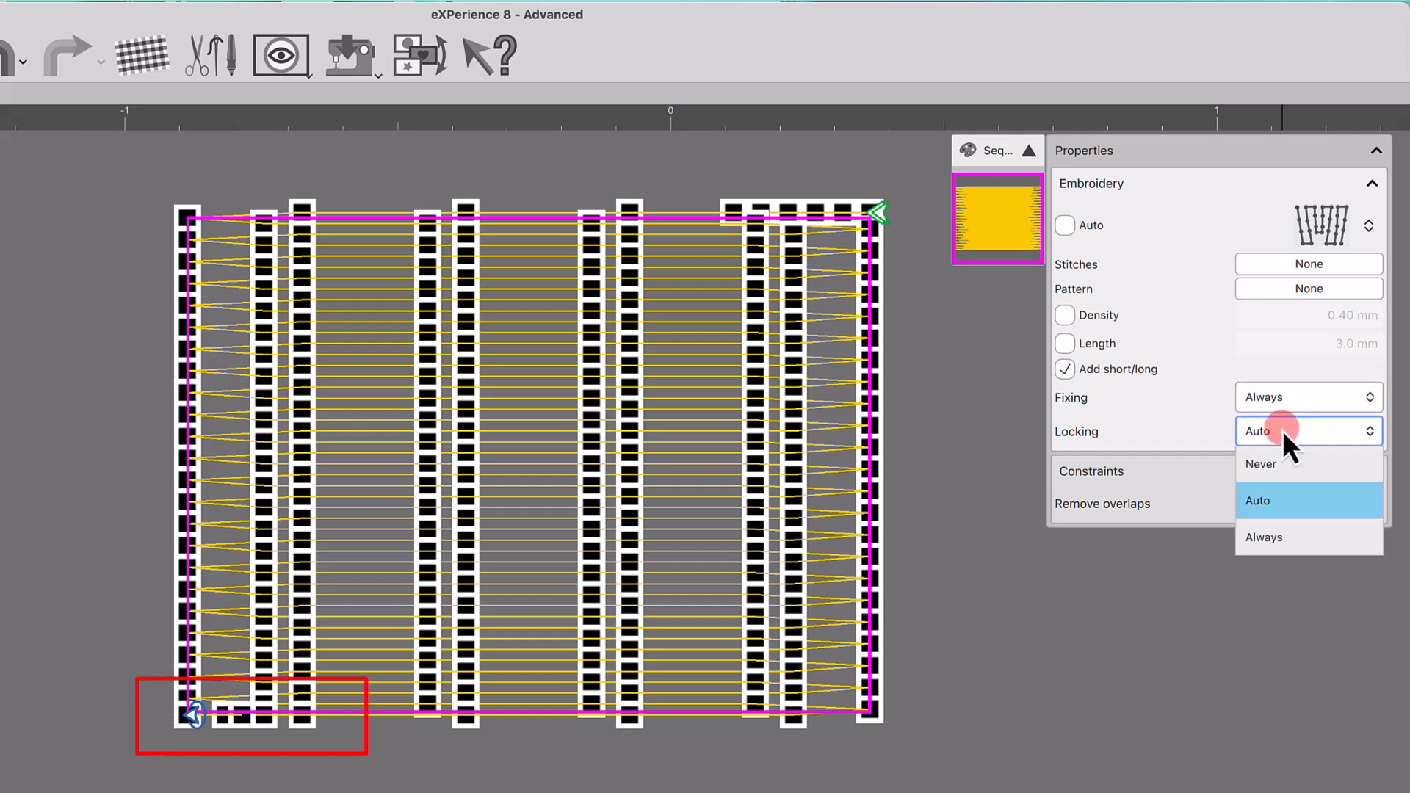
{"action": "left_click", "coordinate": [1280, 462]}
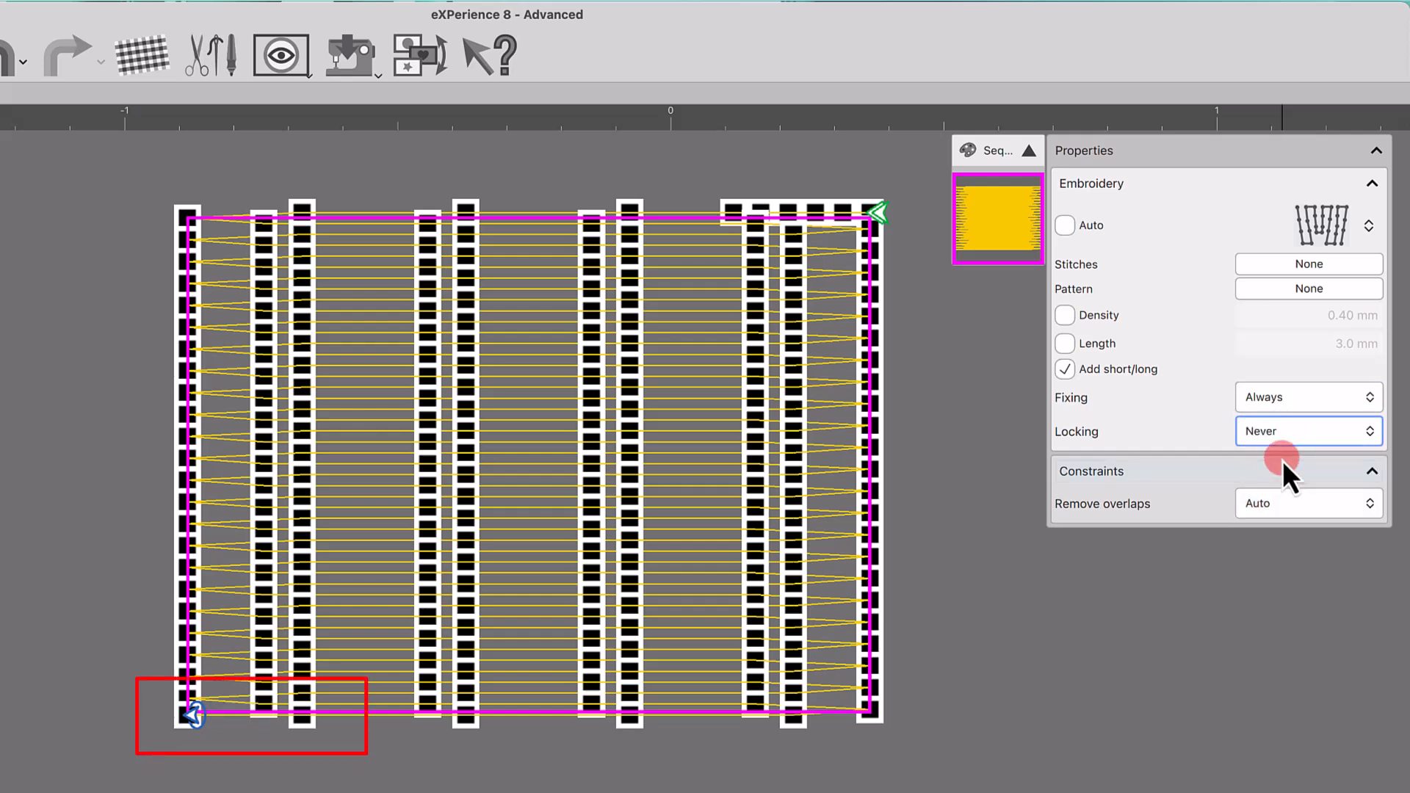
{"action": "left_click", "coordinate": [1283, 434]}
{"action": "left_click", "coordinate": [1290, 532]}
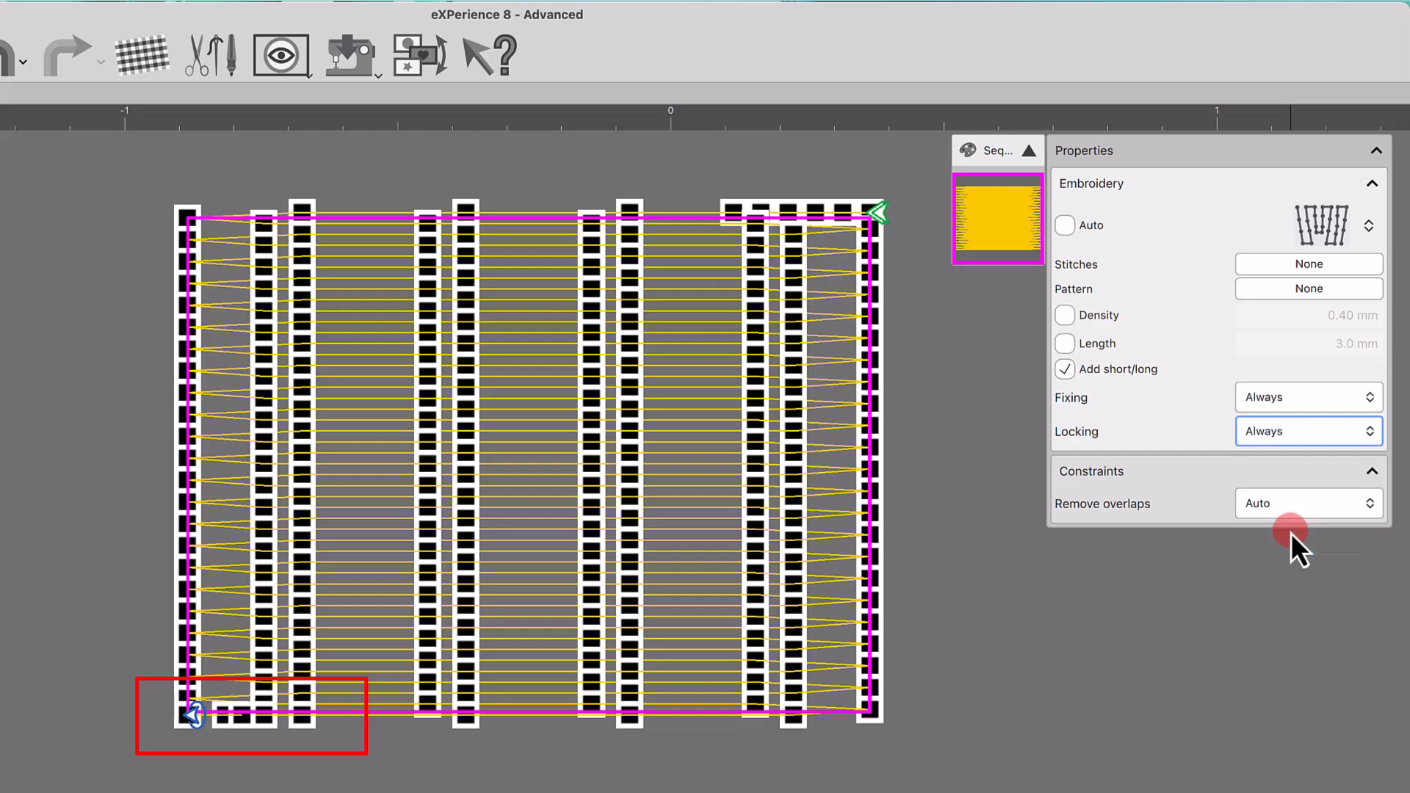